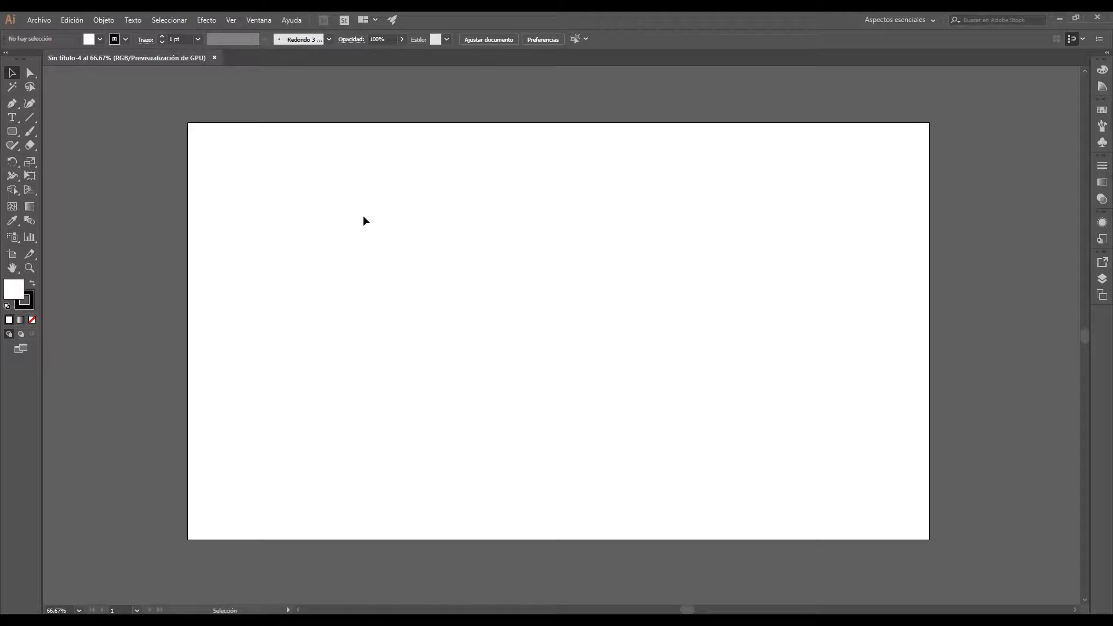
Show the Alinear panel and dock it along the workspace's side beside the collapsed panel icons
click(259, 20)
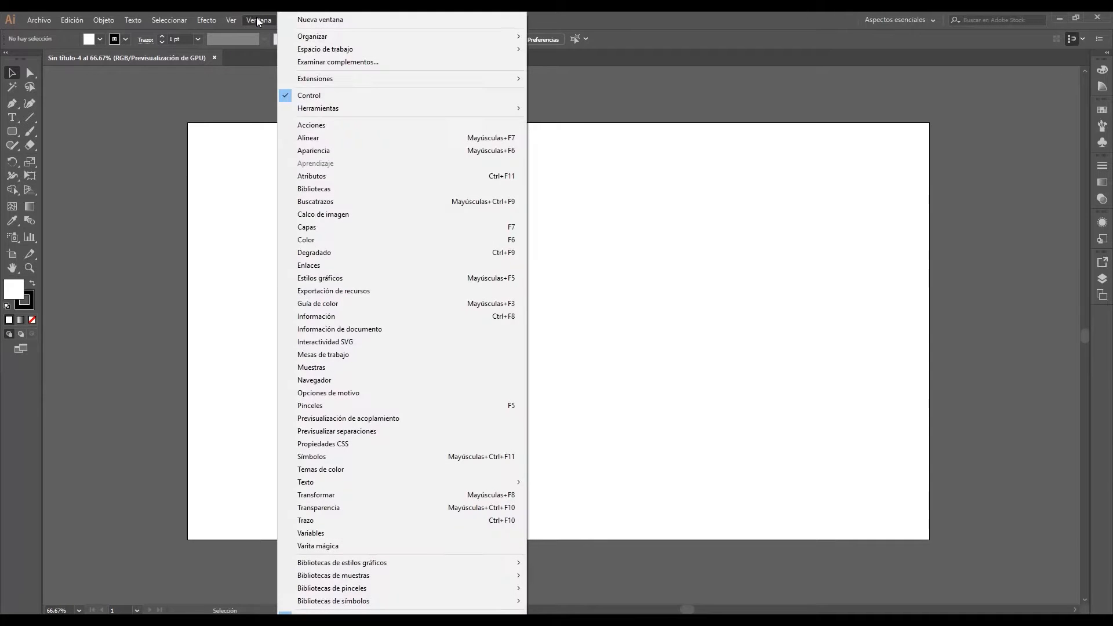
click(313, 142)
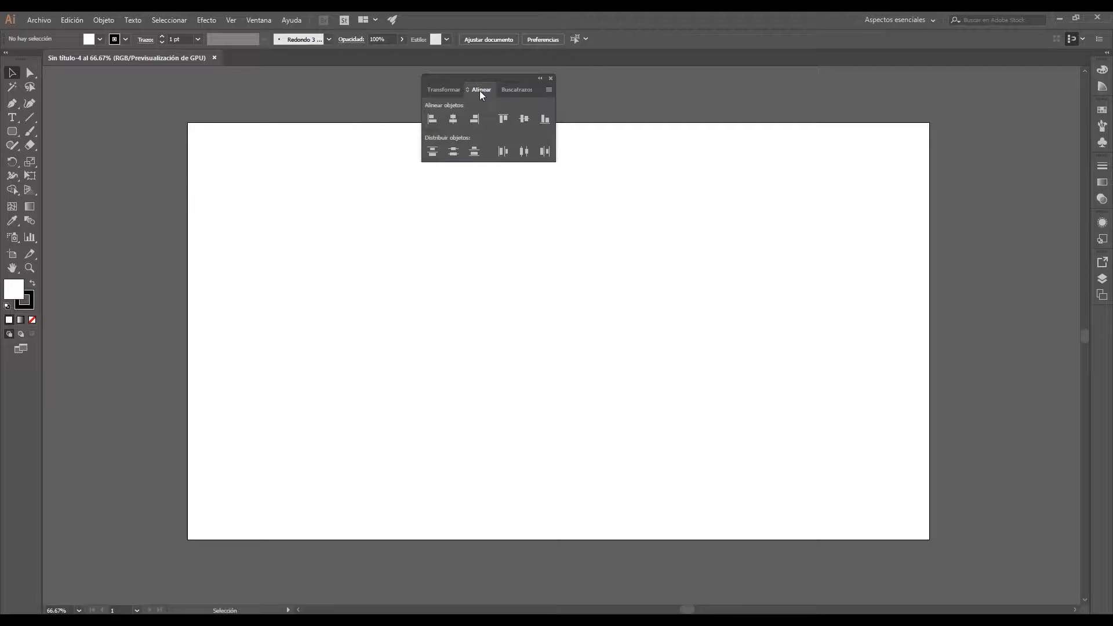
drag(481, 88, 1088, 79)
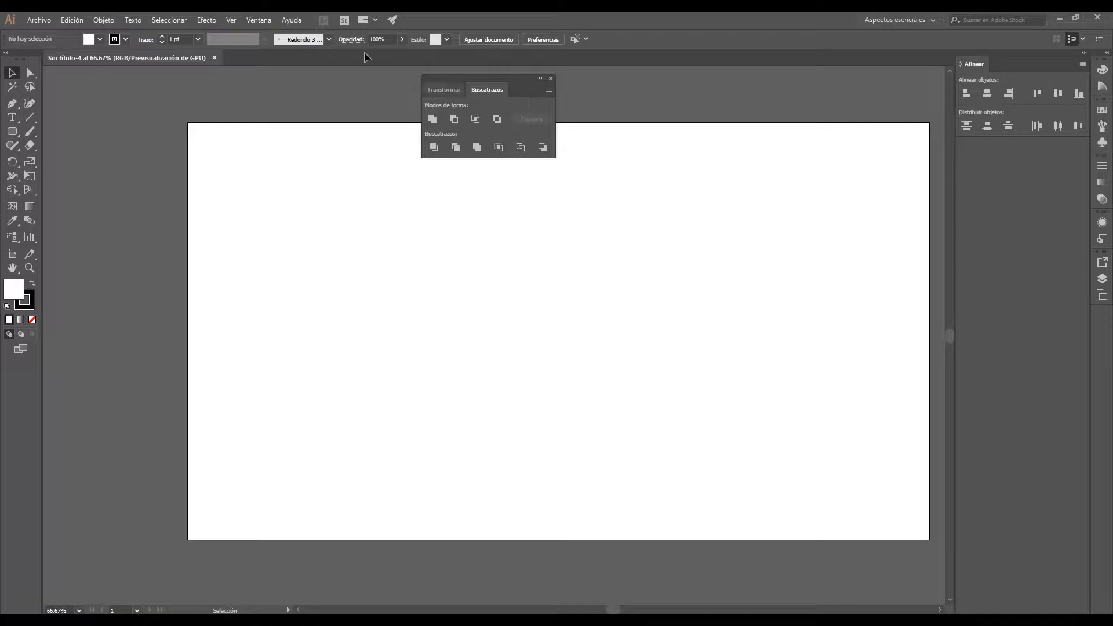
Dock the Buscatrazos panel below Alinear and close the leftover floating Transformar panel
click(270, 22)
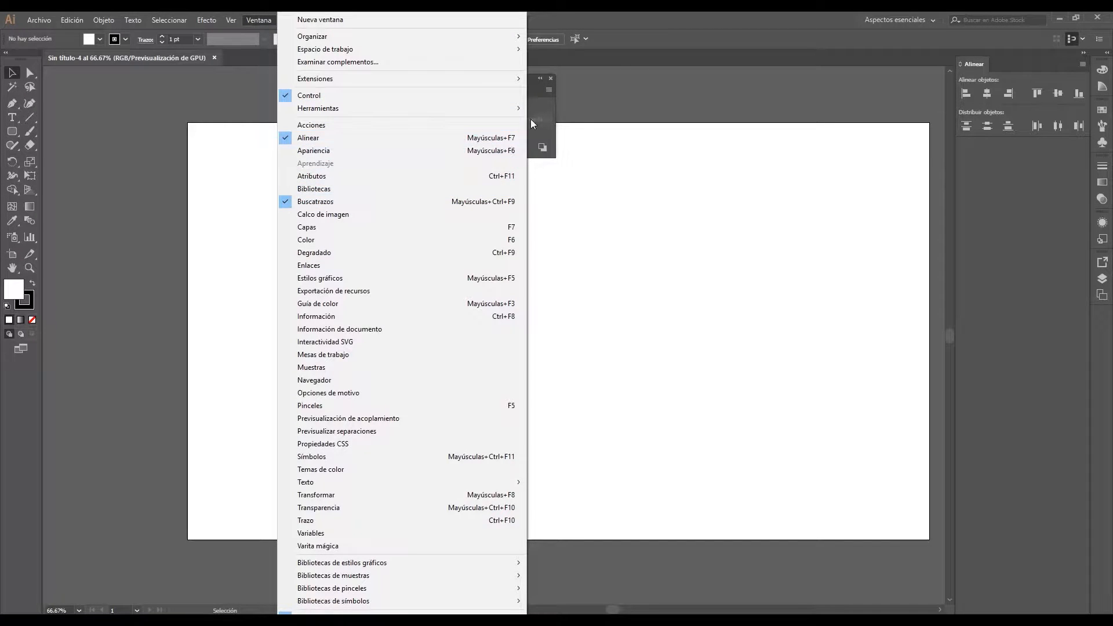
click(534, 101)
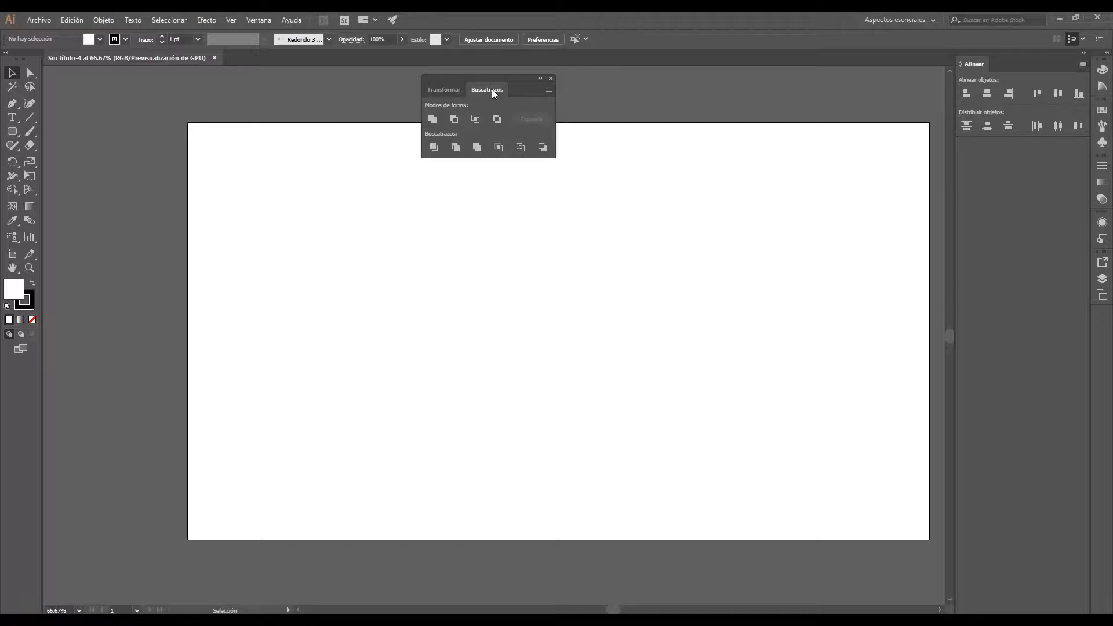
drag(492, 89, 1007, 150)
drag(441, 89, 434, 164)
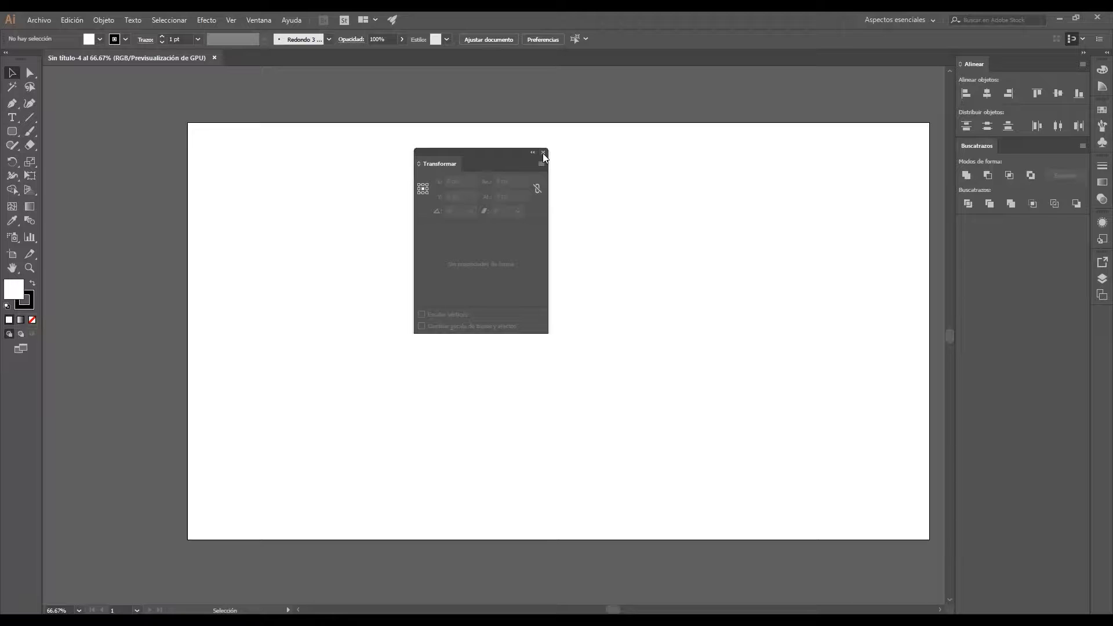
click(543, 153)
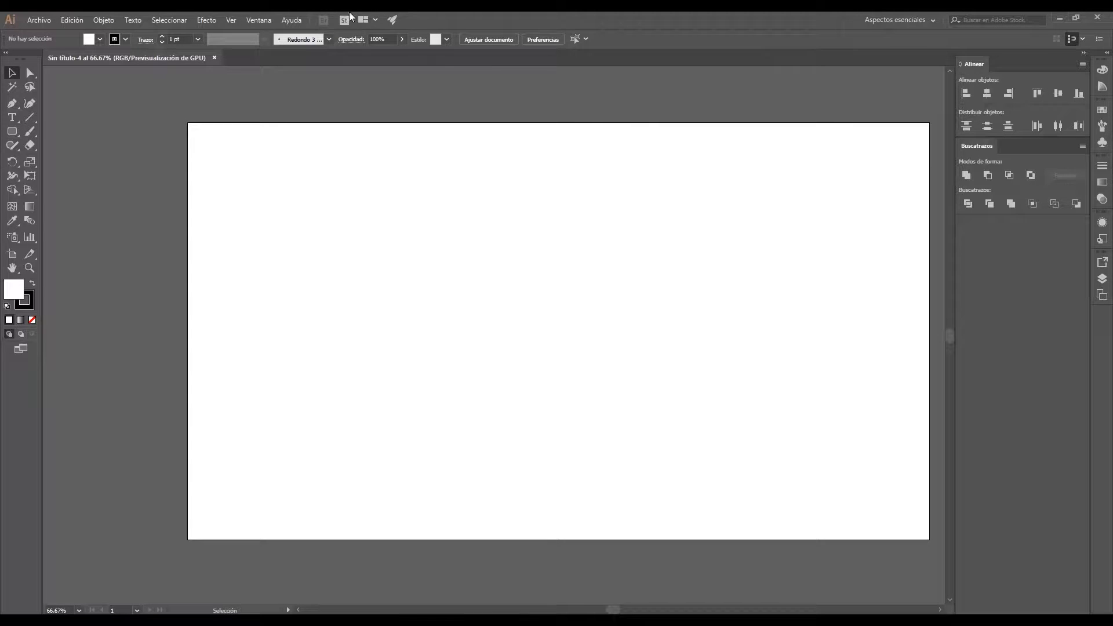
Show the Capas panel, detach it from its group and dock it below Buscatrazos
click(270, 19)
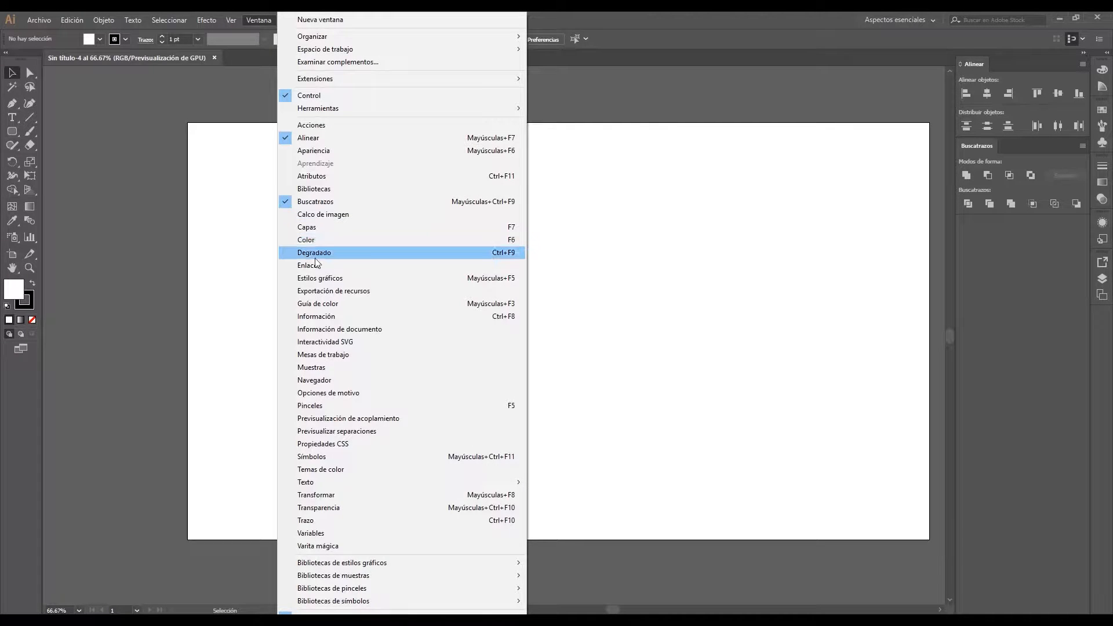
click(332, 231)
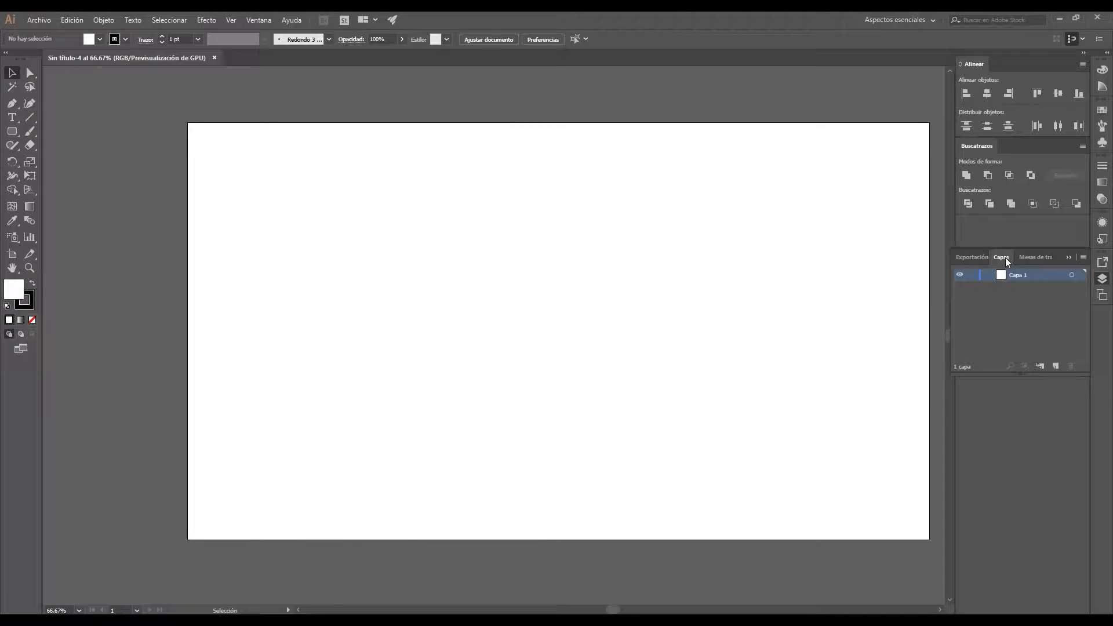
drag(1005, 257, 806, 273)
click(1067, 258)
drag(809, 273, 1012, 228)
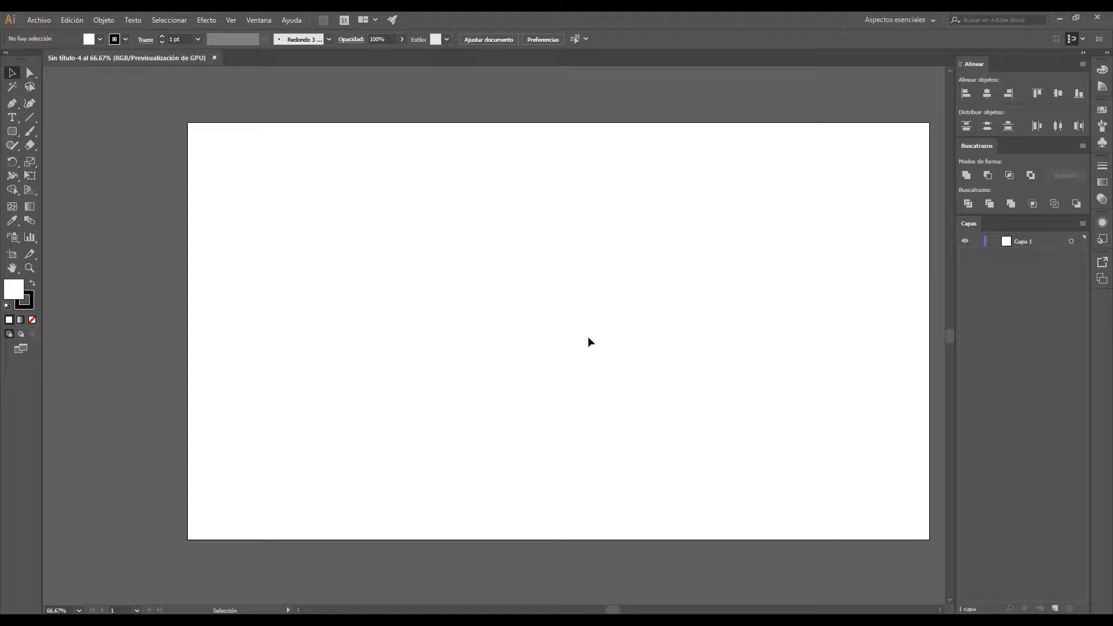
Start a new document based on the Web (grande) preset of 1920 x 1080 px
key(space)
drag(629, 359, 579, 358)
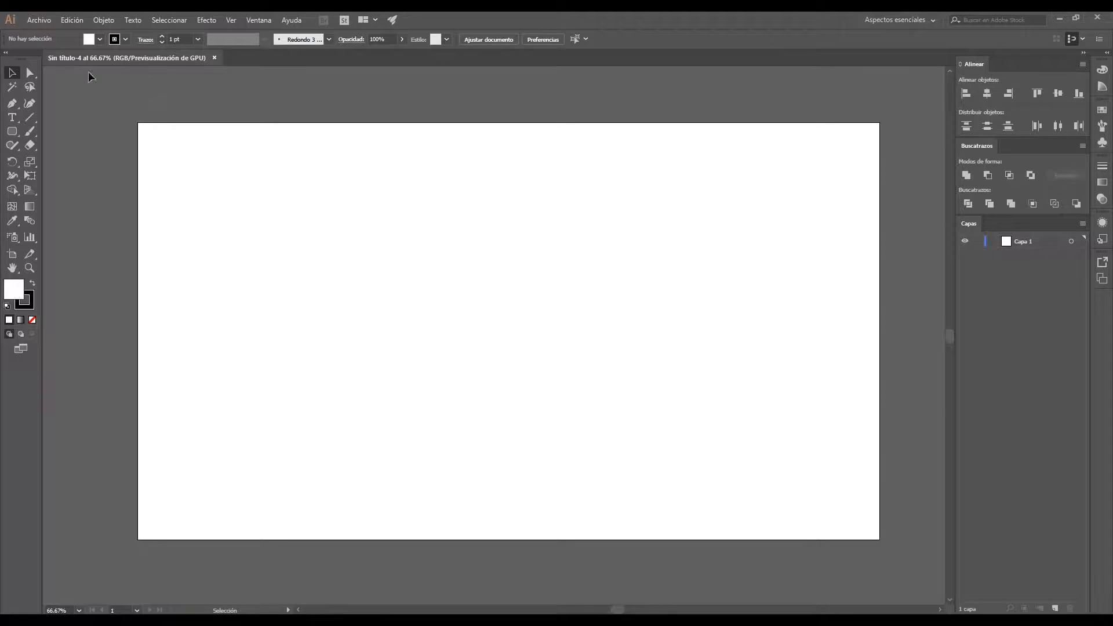
click(42, 21)
click(51, 31)
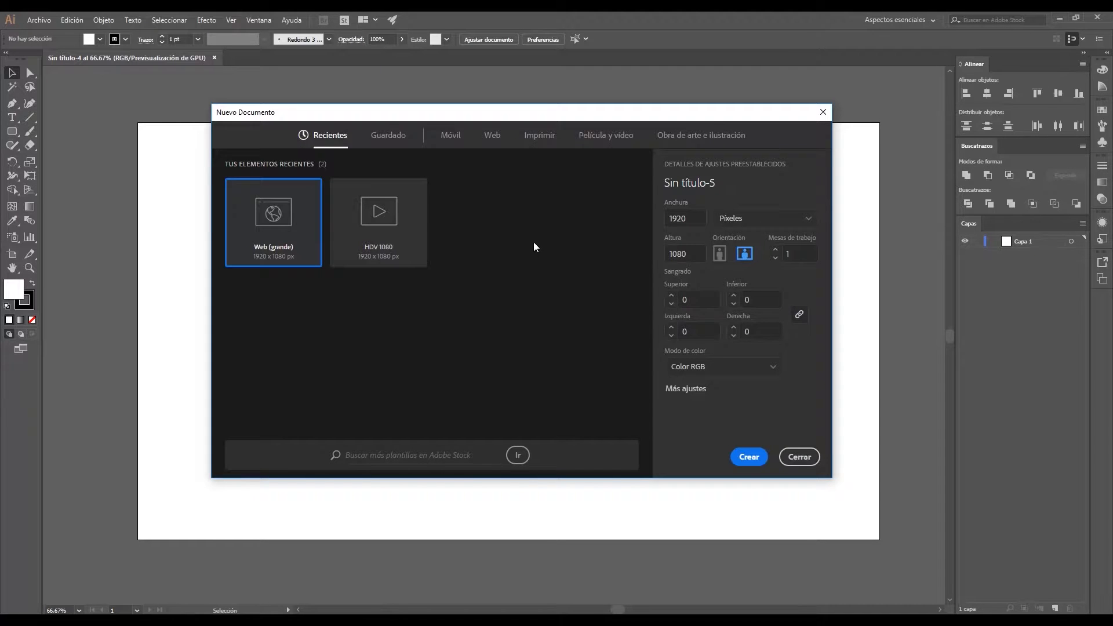
click(494, 149)
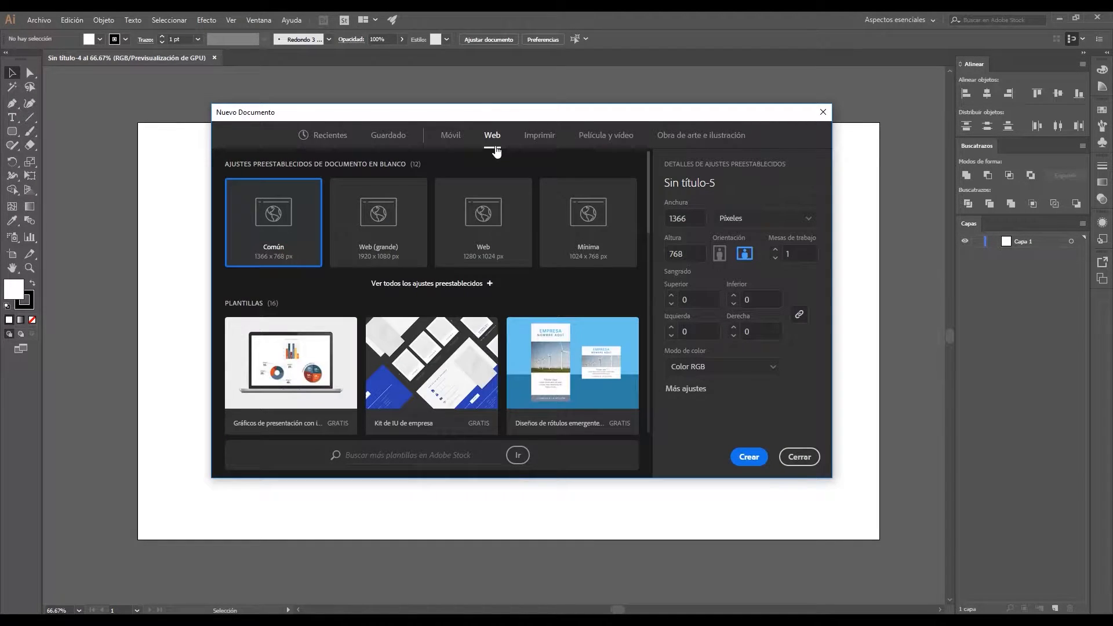
click(380, 249)
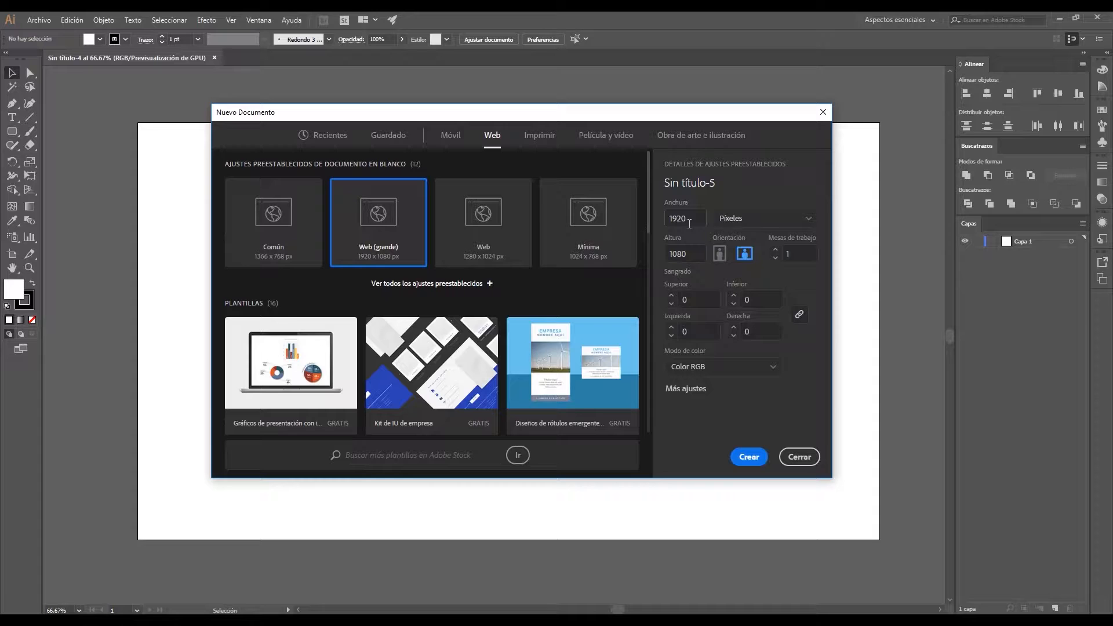
Name the new document Icono, keep the RGB colour mode and create it
click(663, 253)
click(713, 369)
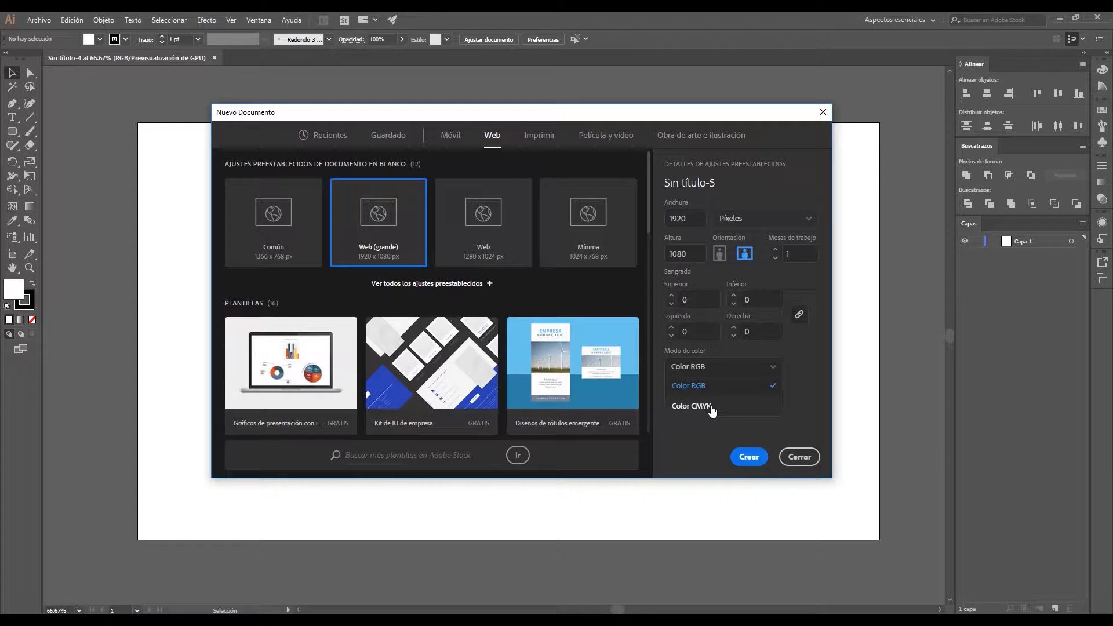
click(698, 386)
click(710, 182)
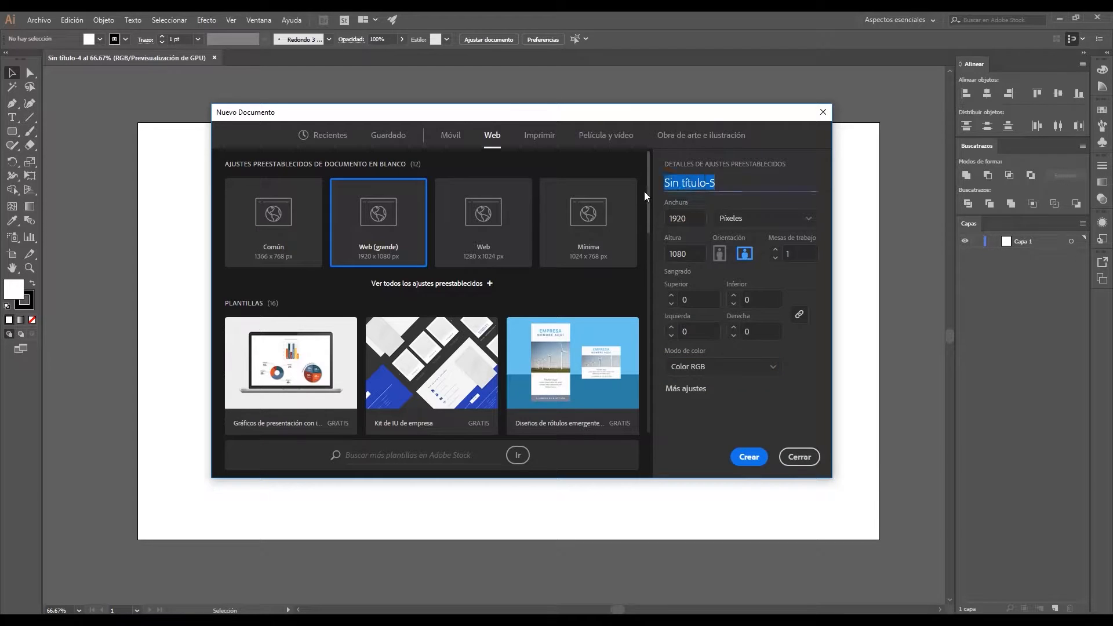
text(Icono)
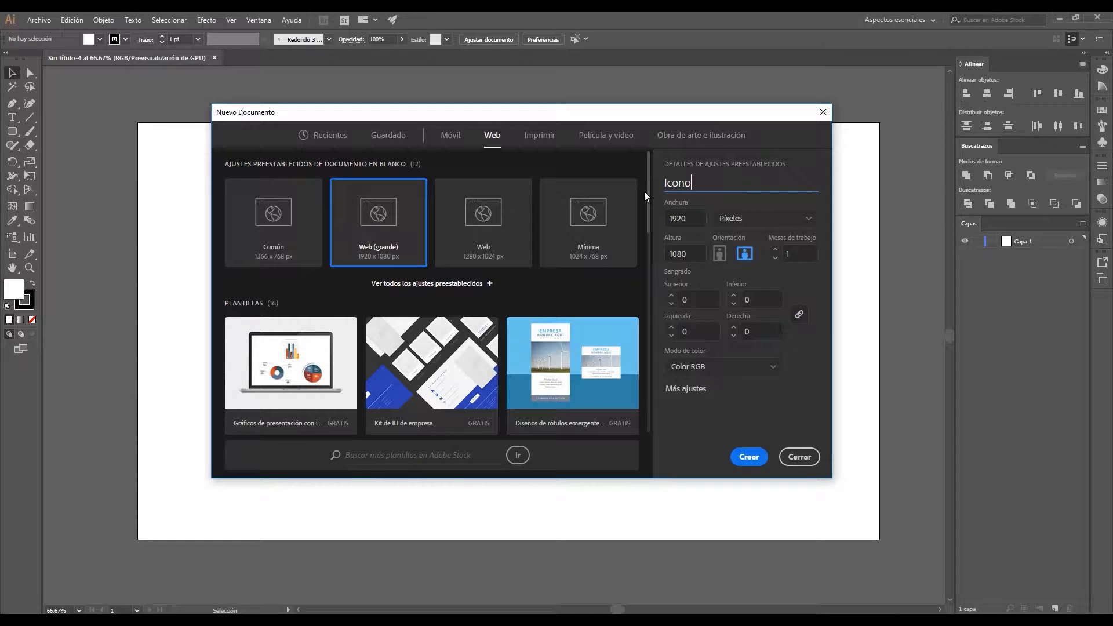
click(694, 391)
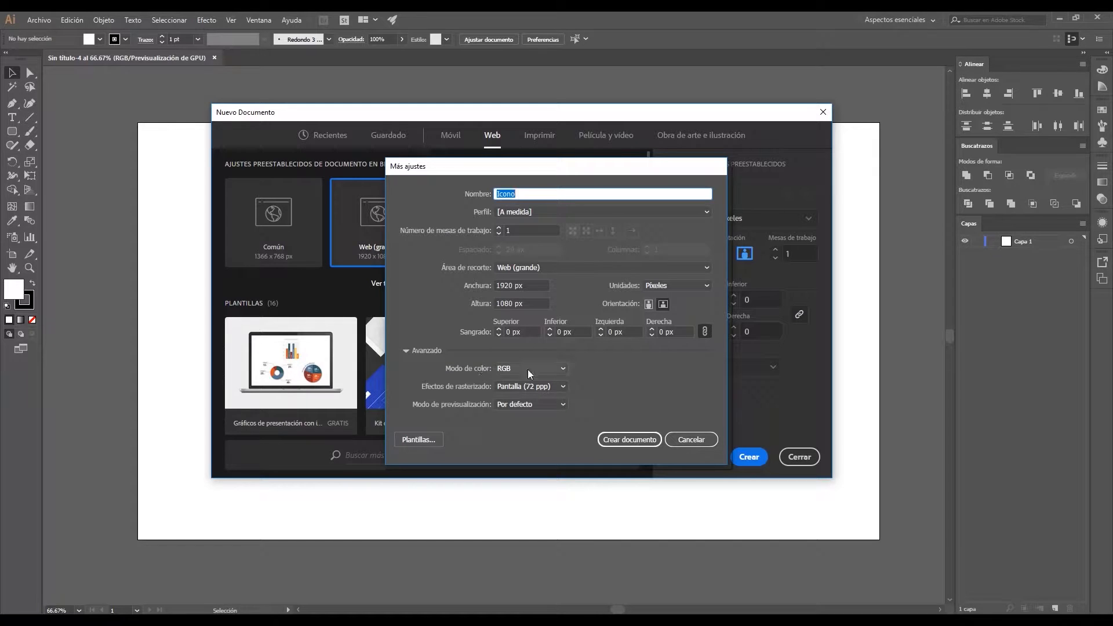
click(639, 440)
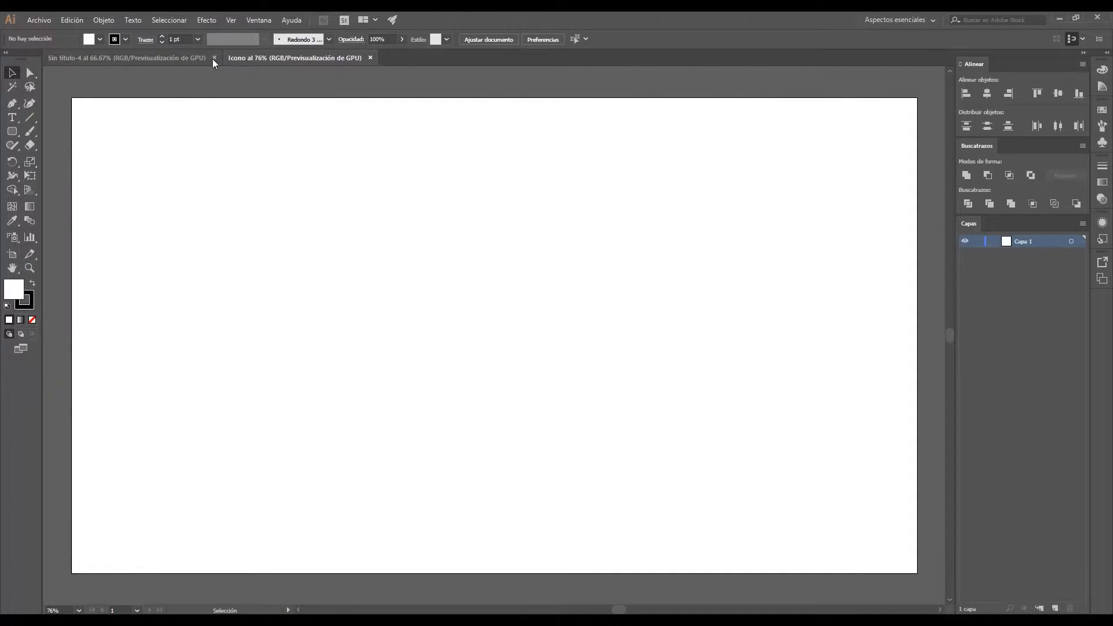
Close the old untitled document and paste the five-colour palette into the upper-left corner of the Icono artboard
click(215, 58)
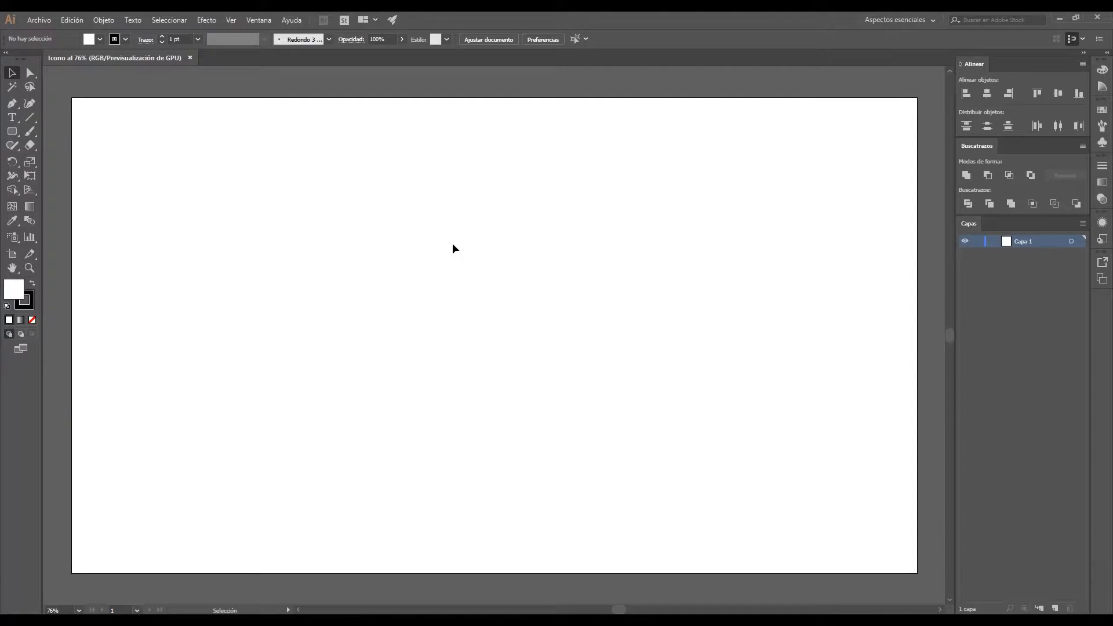
key(ctrl+v)
drag(458, 317, 190, 119)
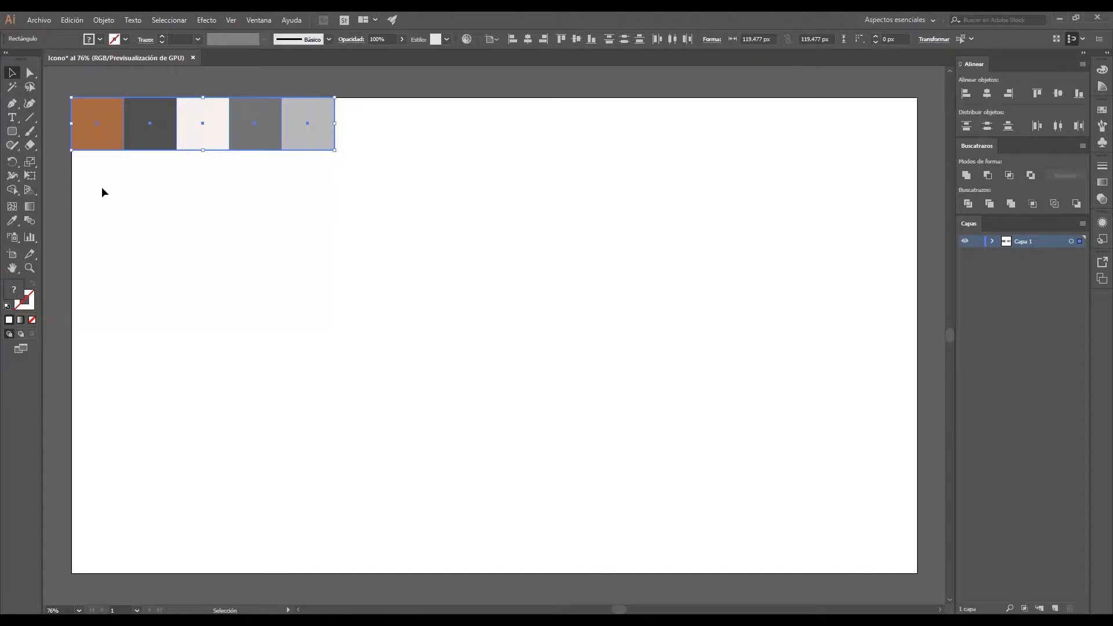
Create a 500 x 550 px rounded rectangle with a 35 px corner radius and fill it with the palette's brown using the Eyedropper
drag(12, 131, 79, 146)
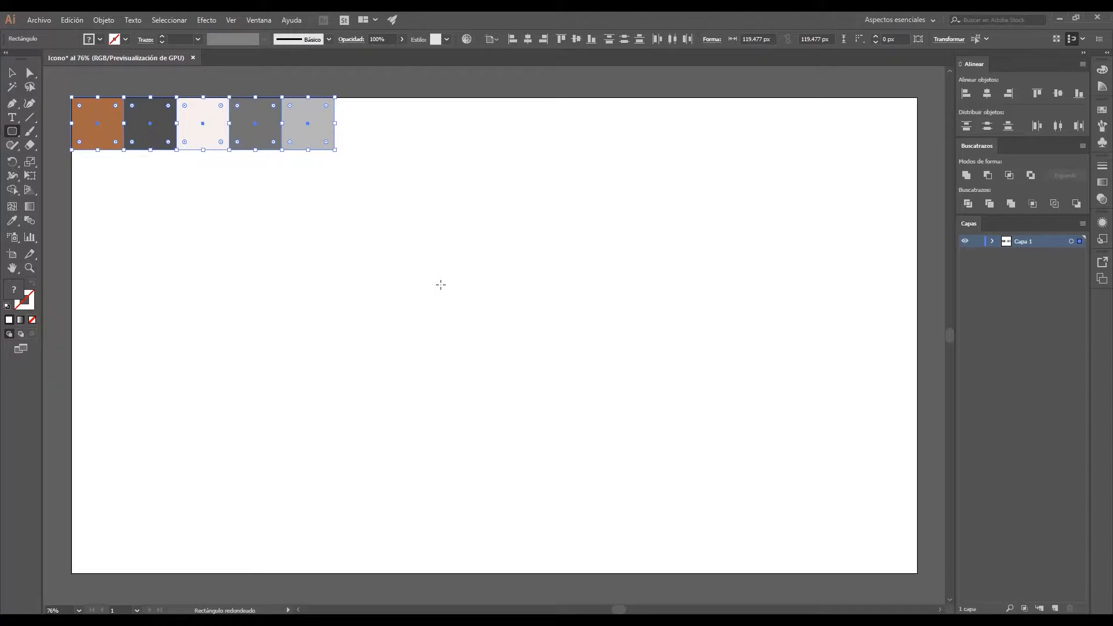
click(581, 340)
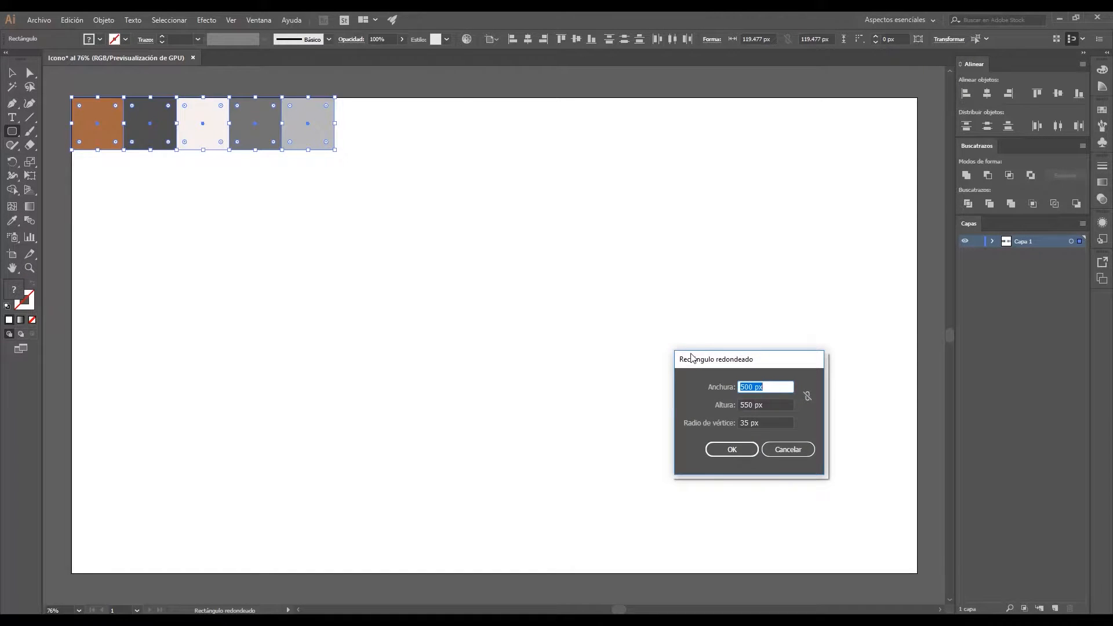
drag(686, 354, 448, 243)
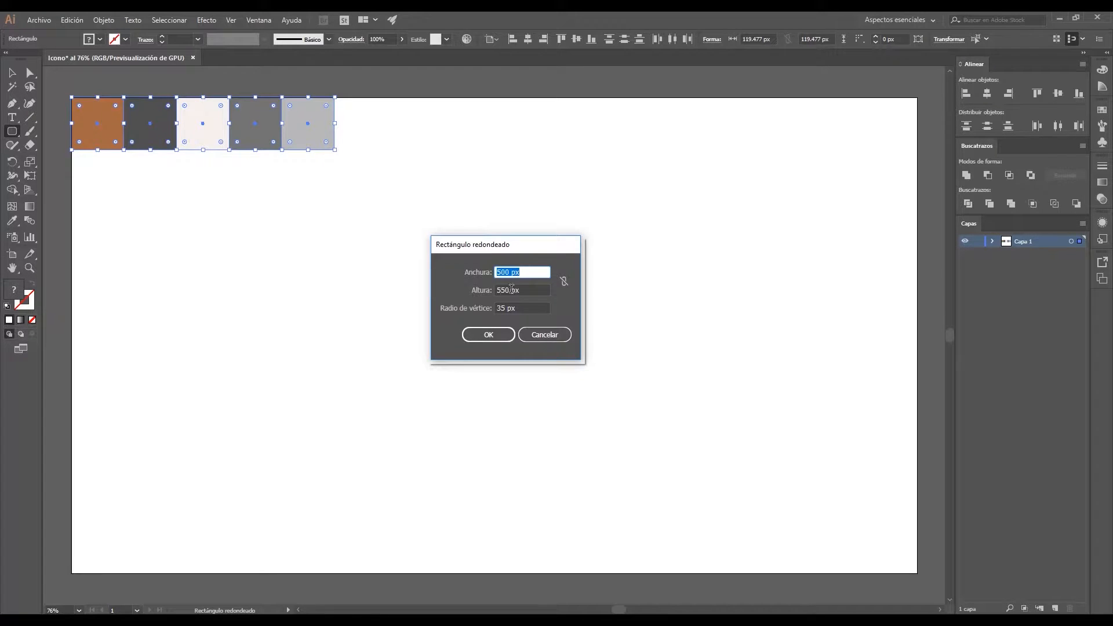
key(Tab)
click(501, 334)
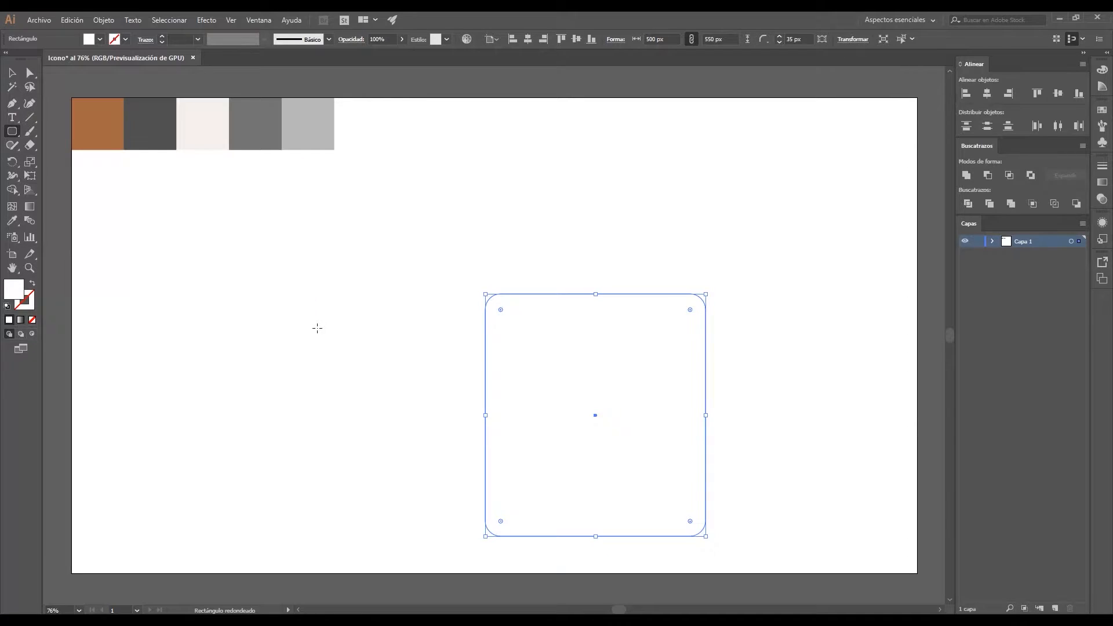
key(i)
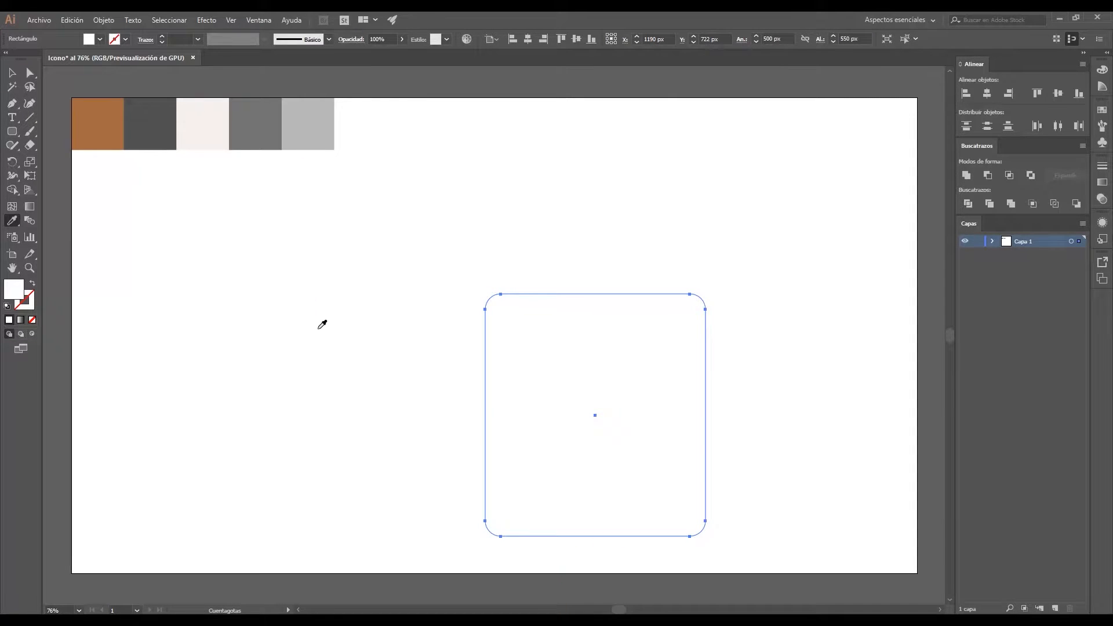
click(97, 111)
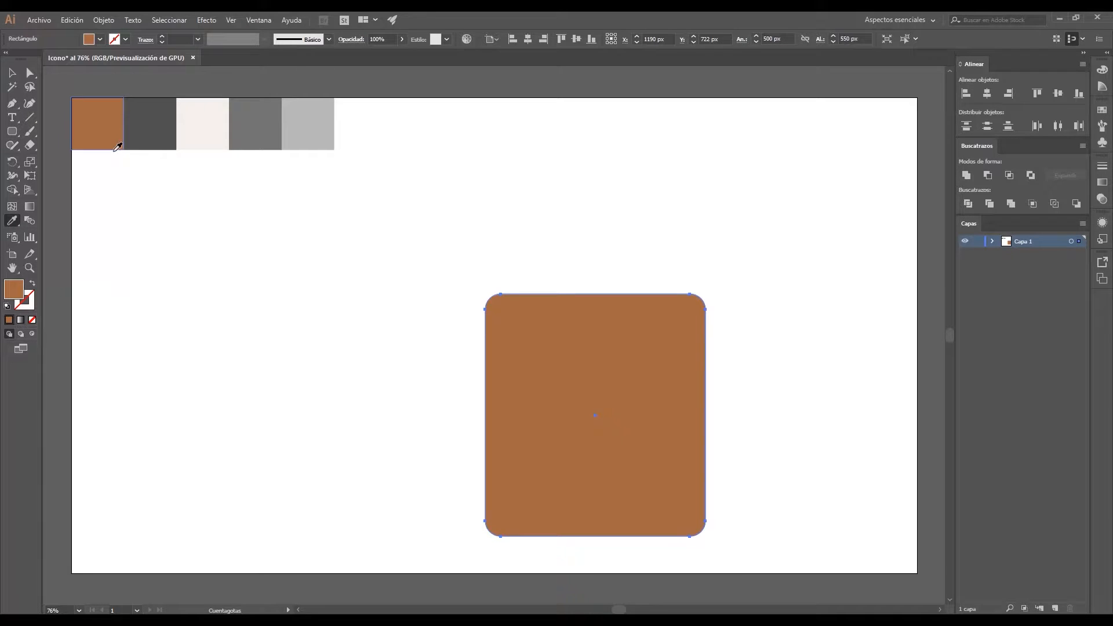
Move the brown rounded rectangle up and into the left half of the artboard
key(v)
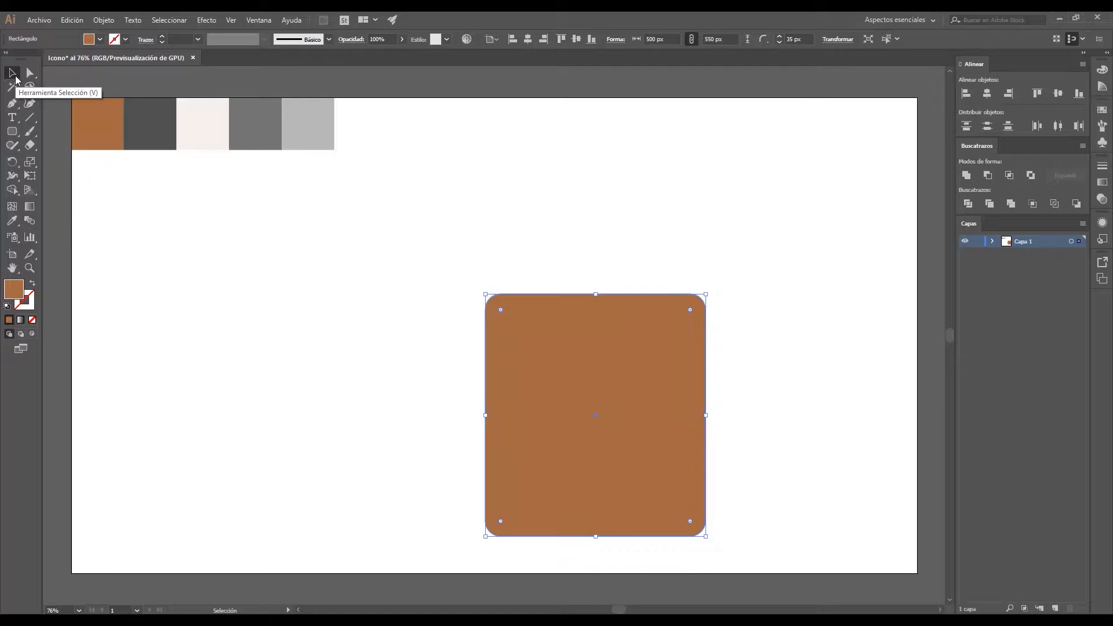
drag(514, 334, 519, 233)
drag(574, 283, 392, 323)
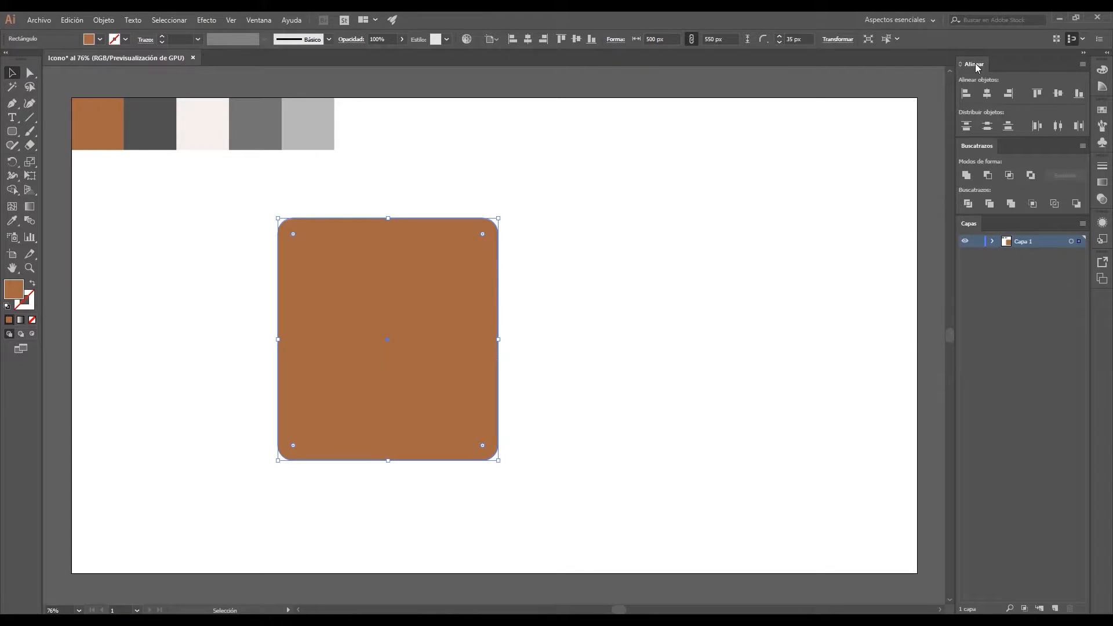
Show the alignment options, align to the artboard, and centre the brown rectangle horizontally and vertically
click(1083, 64)
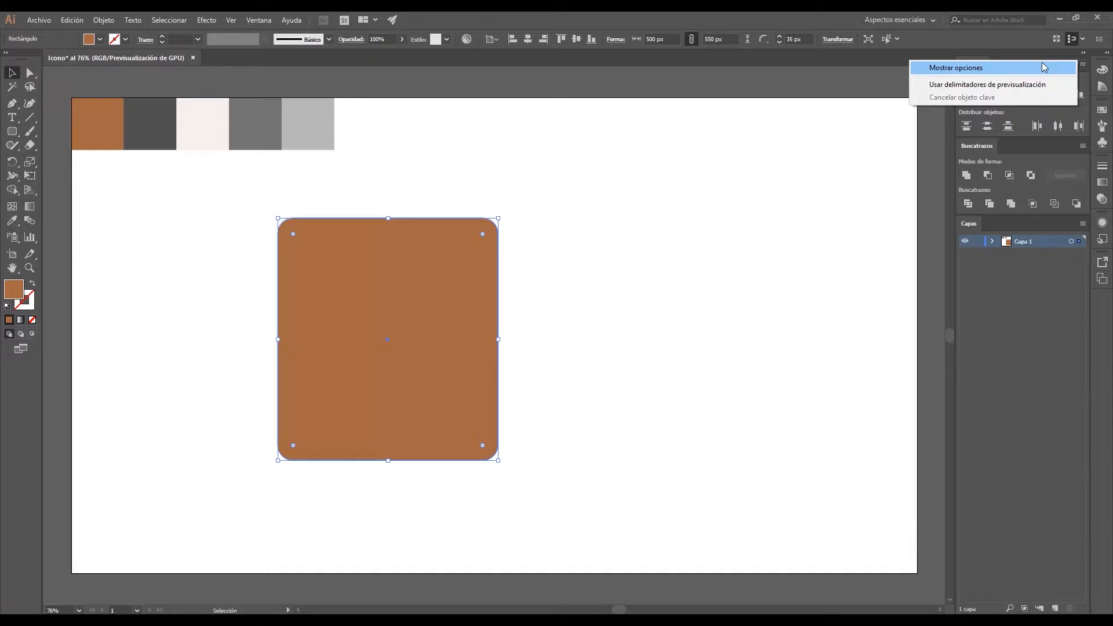
click(1041, 65)
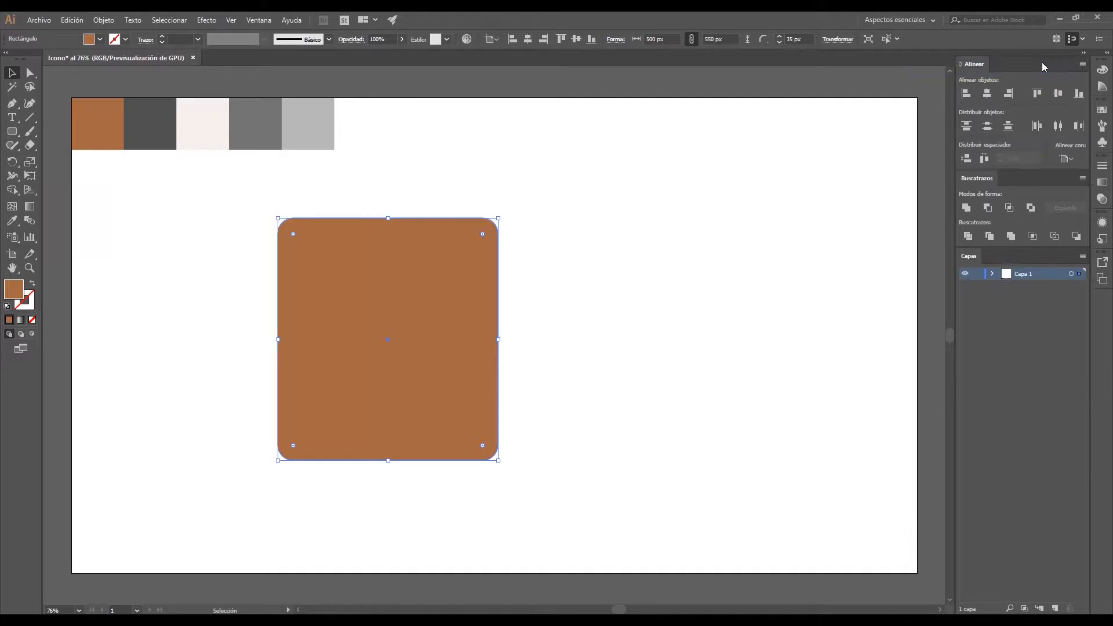
click(1066, 155)
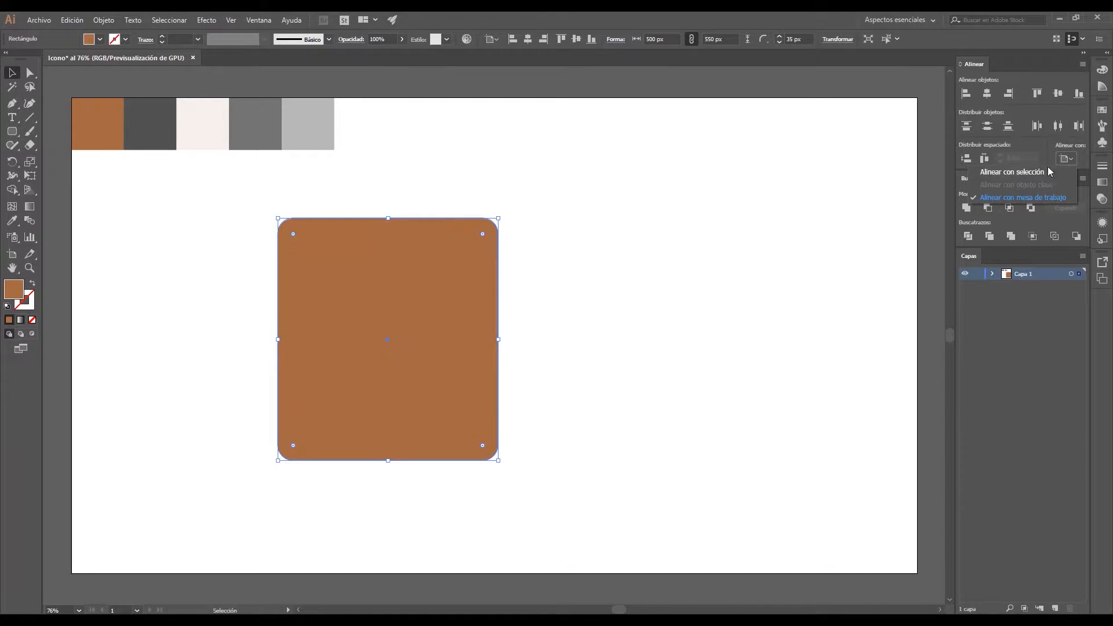
click(1021, 197)
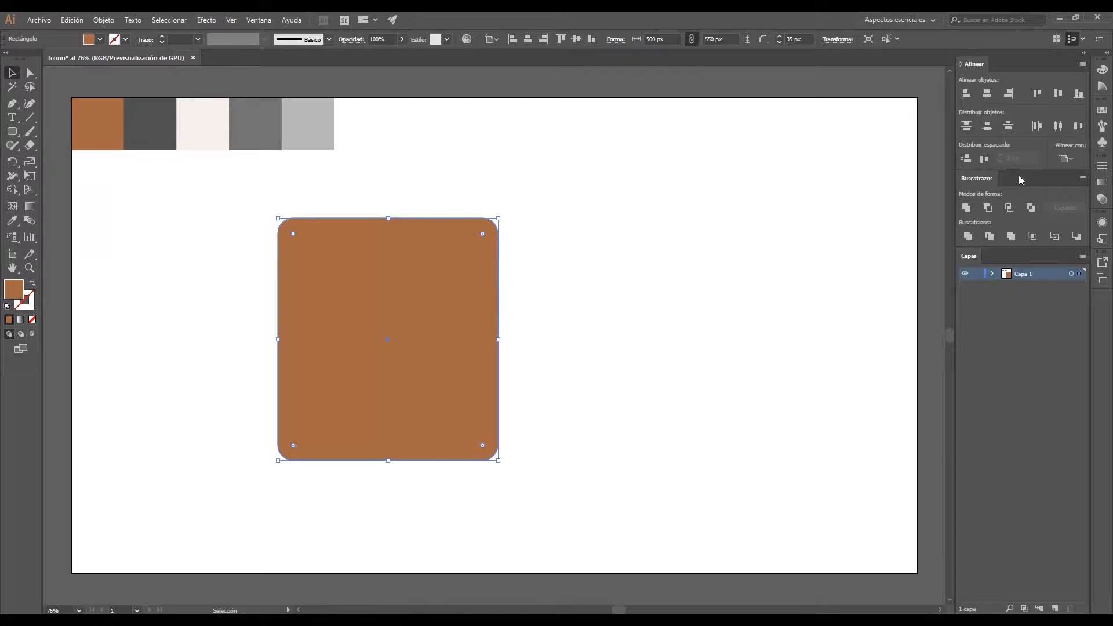
click(985, 94)
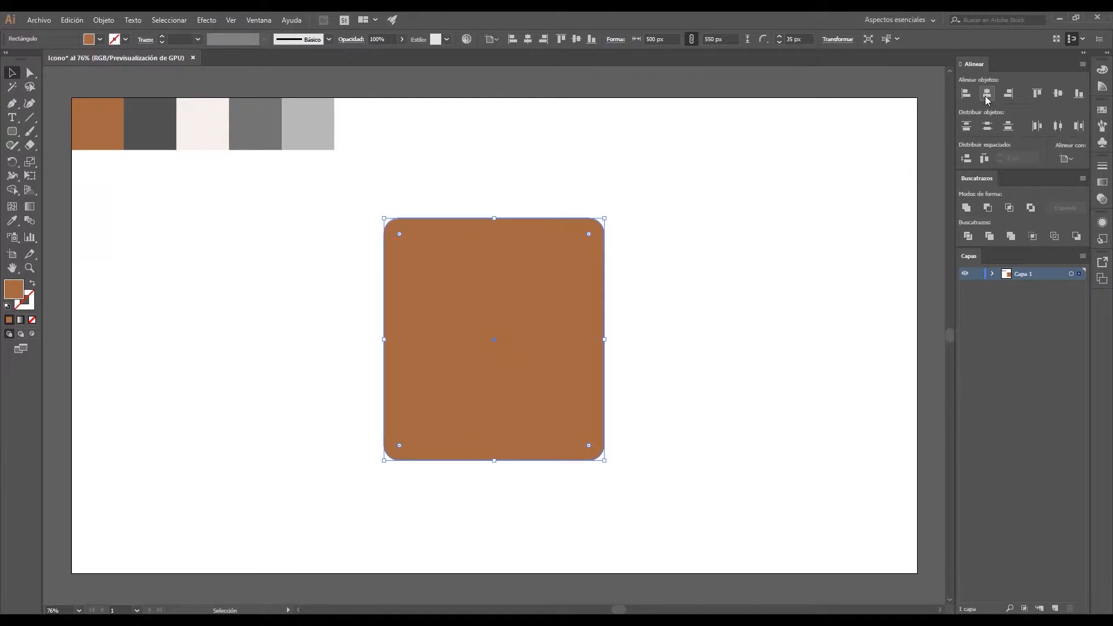
click(1059, 94)
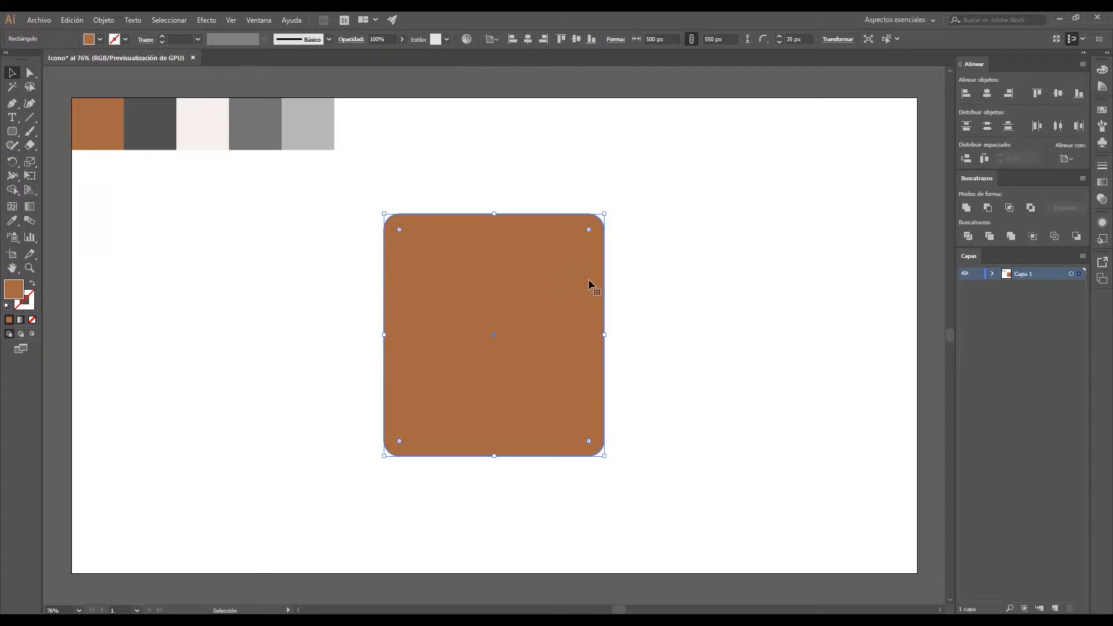
Draw a rectangle about 416 x 458 px inside the brown one and fill it with the palette's off-white using the Eyedropper
drag(12, 131, 35, 130)
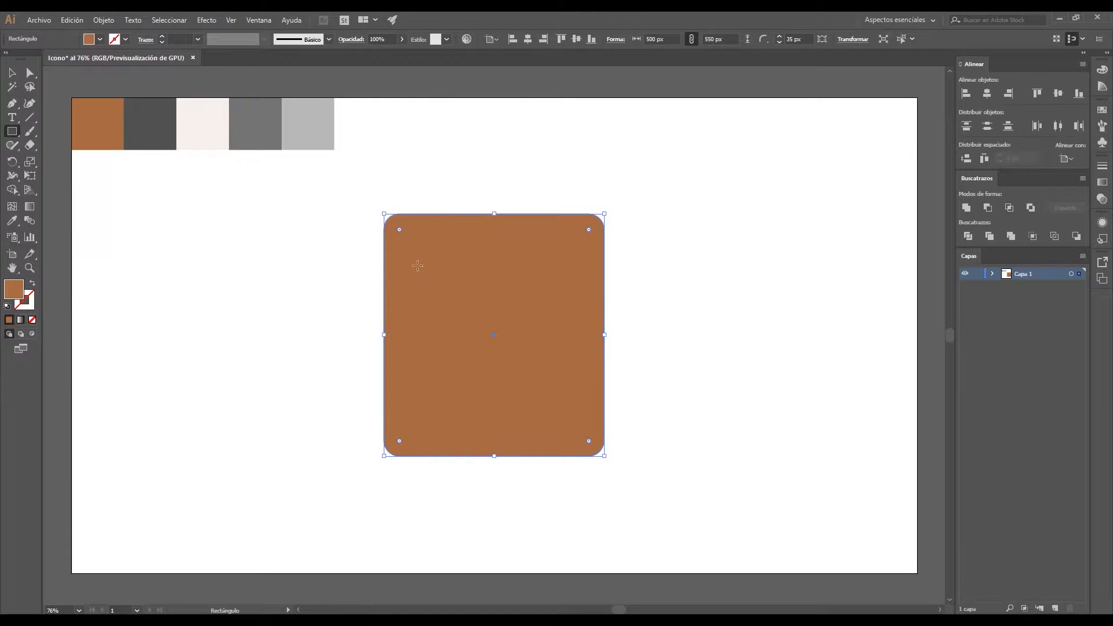
drag(404, 234, 587, 437)
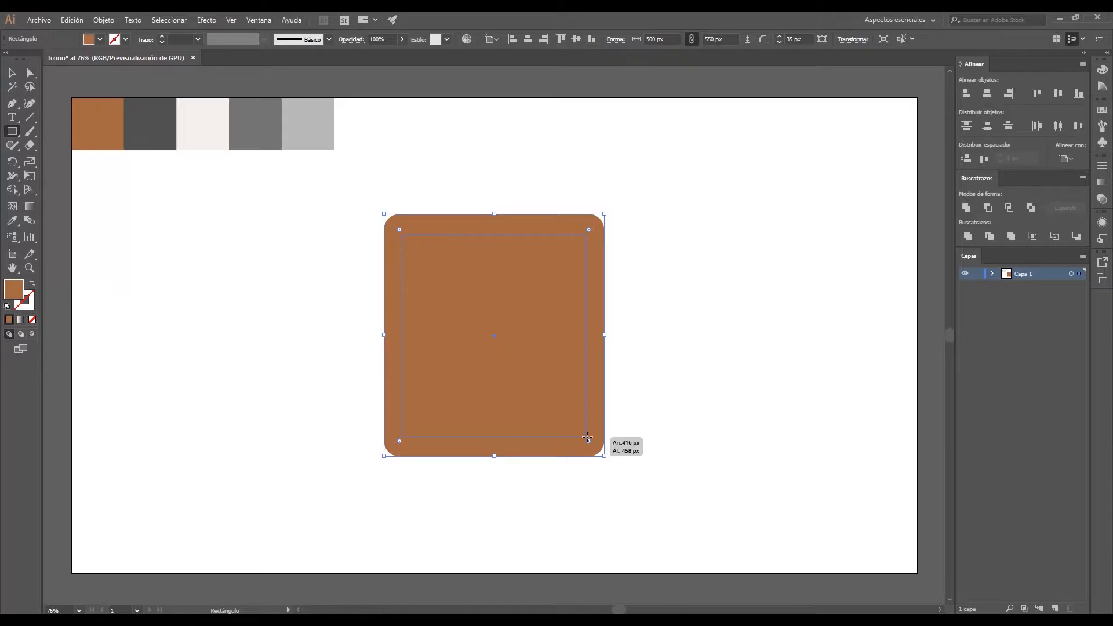
drag(587, 437, 587, 437)
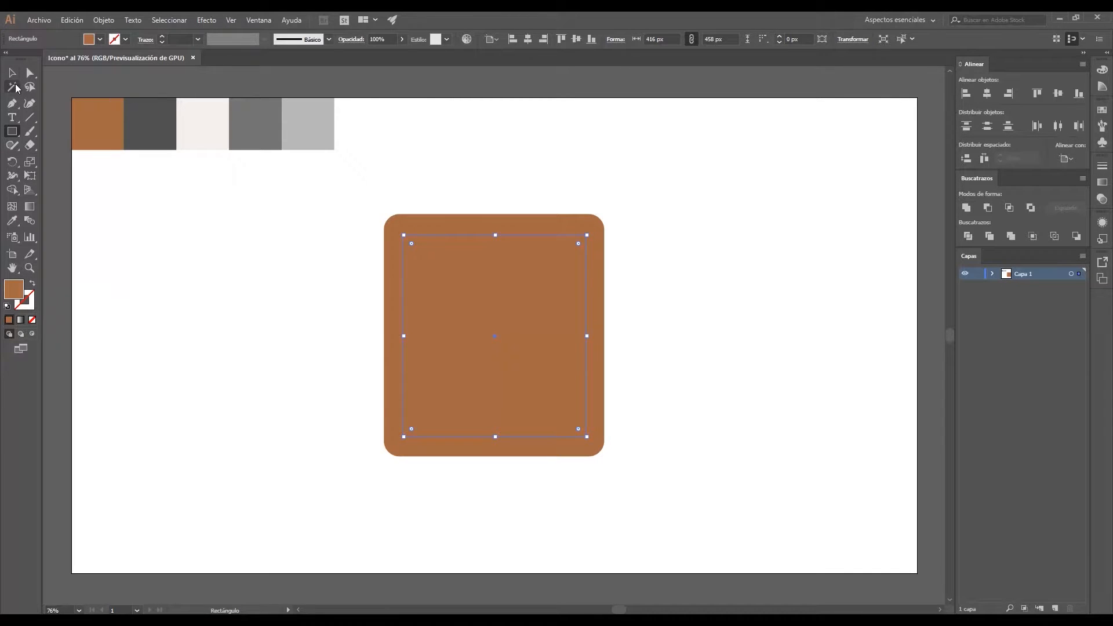
click(15, 80)
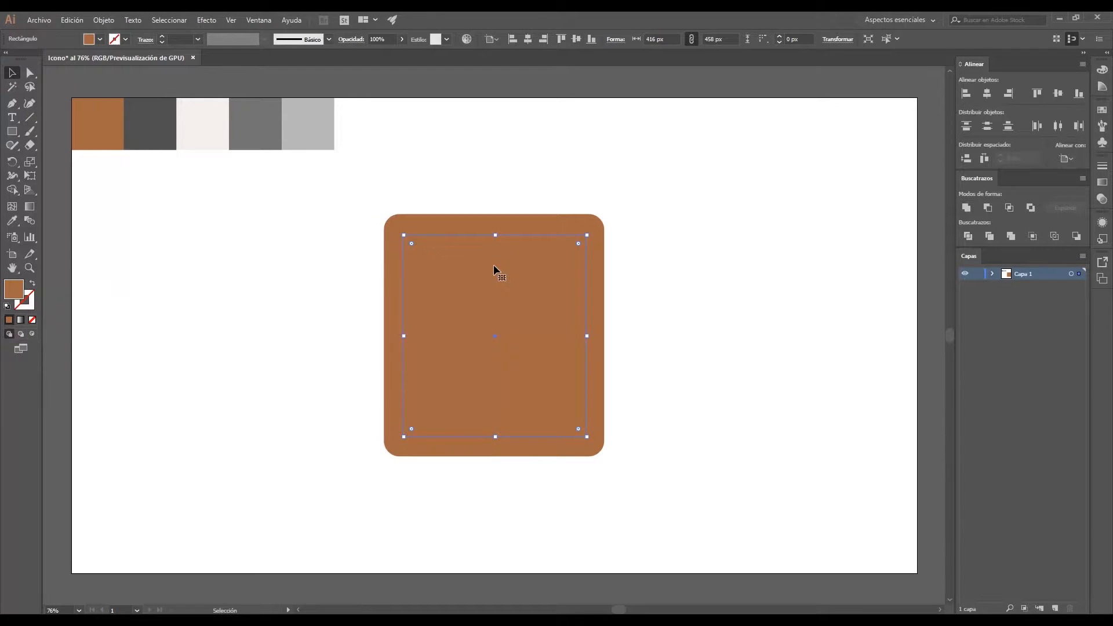
click(13, 223)
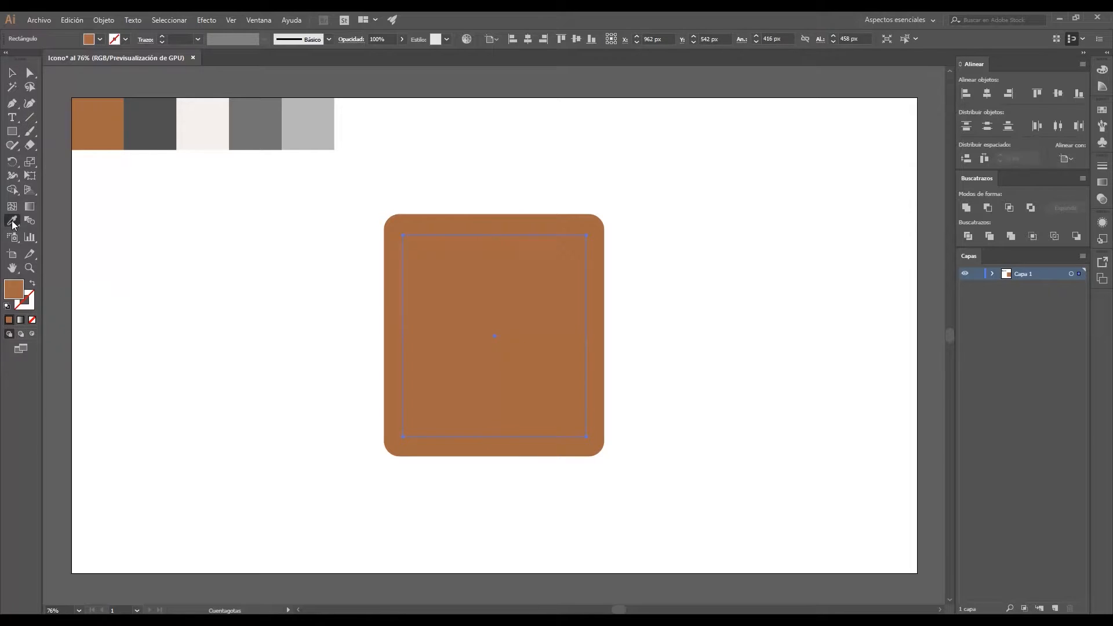
click(200, 125)
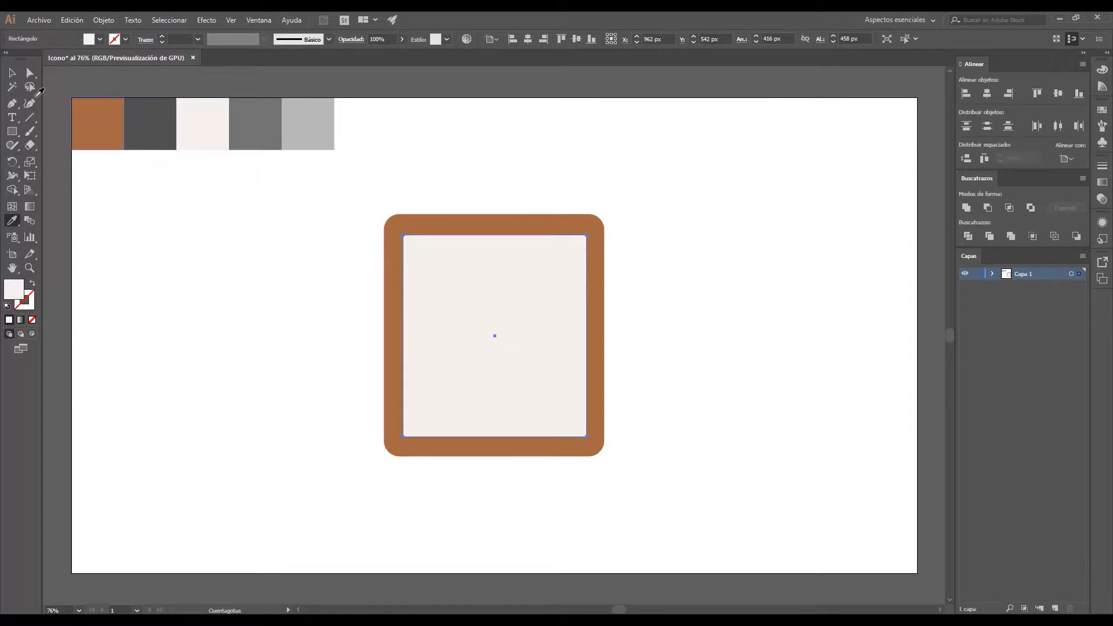
key(v)
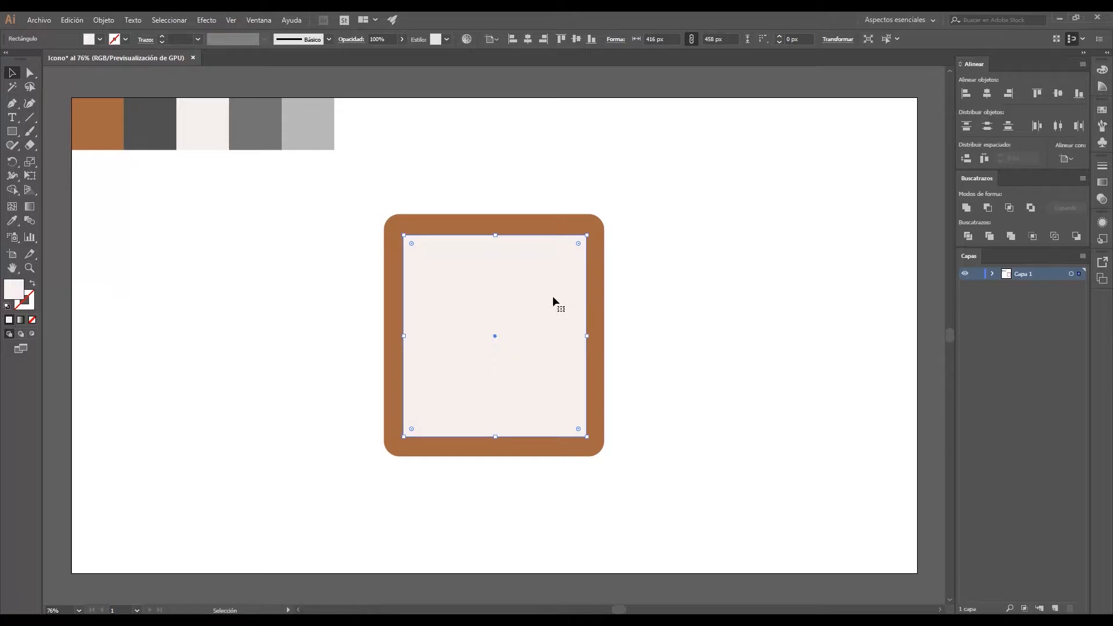
Centre the off-white rectangle horizontally and vertically on the artboard and deselect it
click(990, 94)
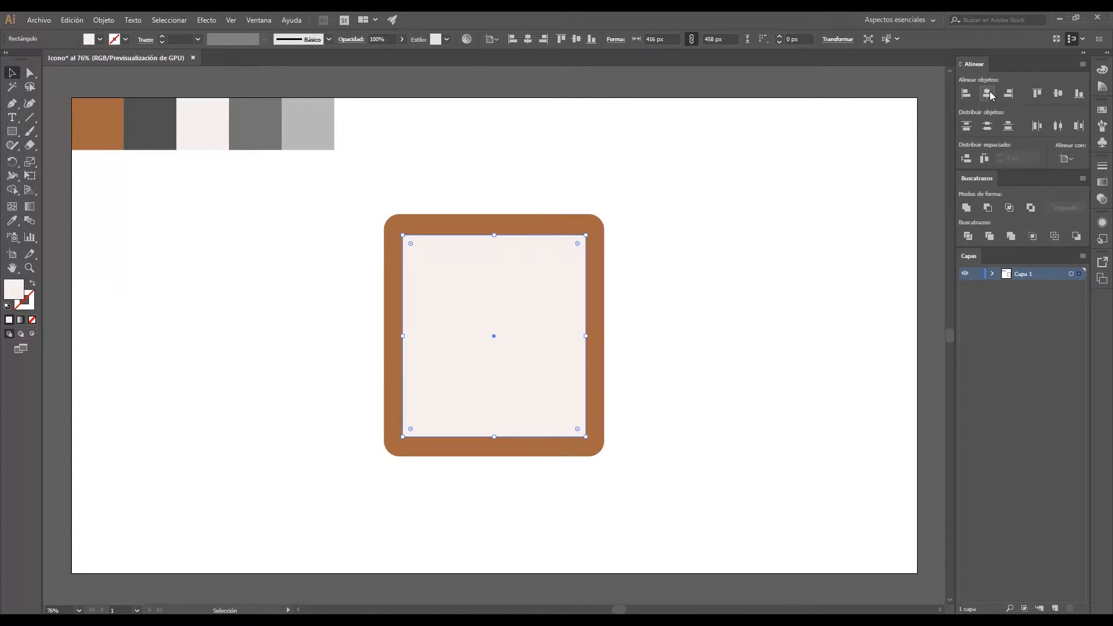
click(1057, 94)
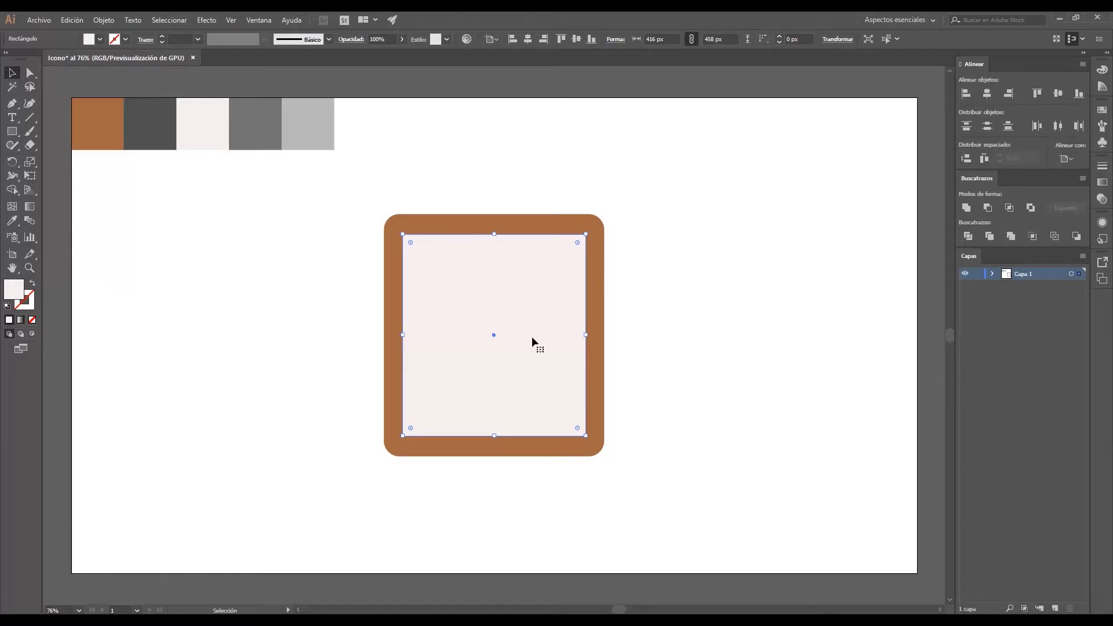
click(667, 326)
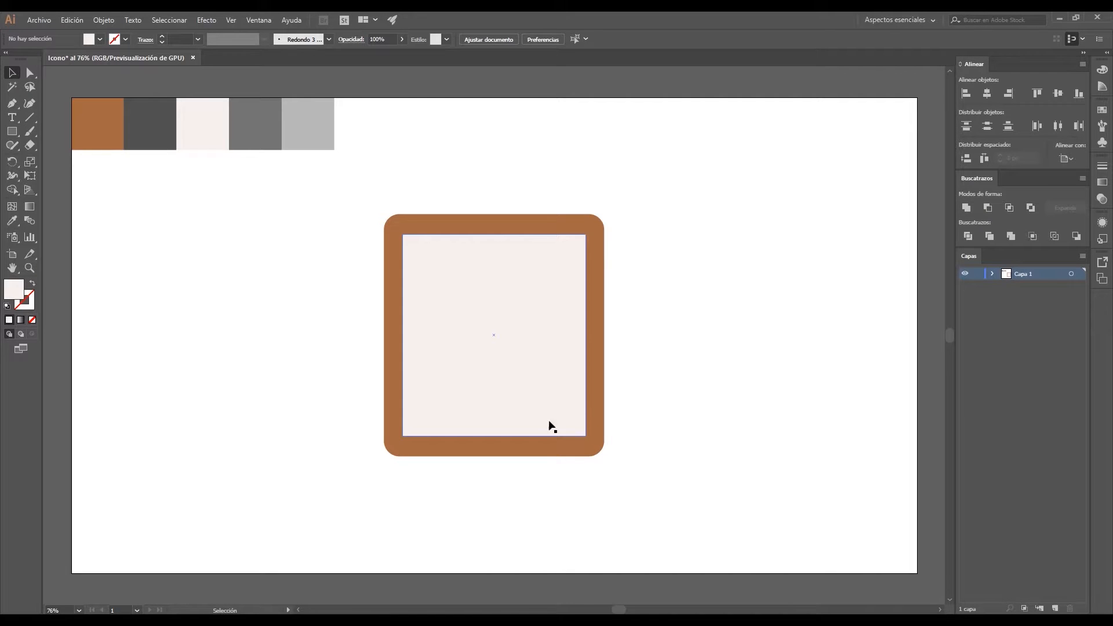
Draw a square of about 55 px snapped into the lower-right corner of the off-white rectangle
click(12, 135)
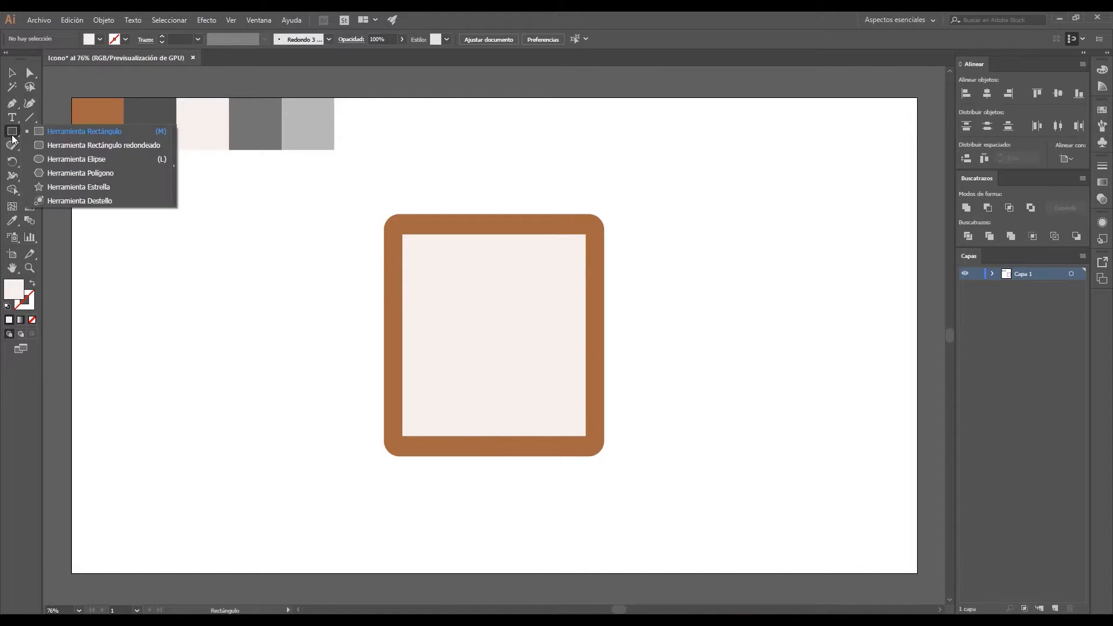
click(73, 132)
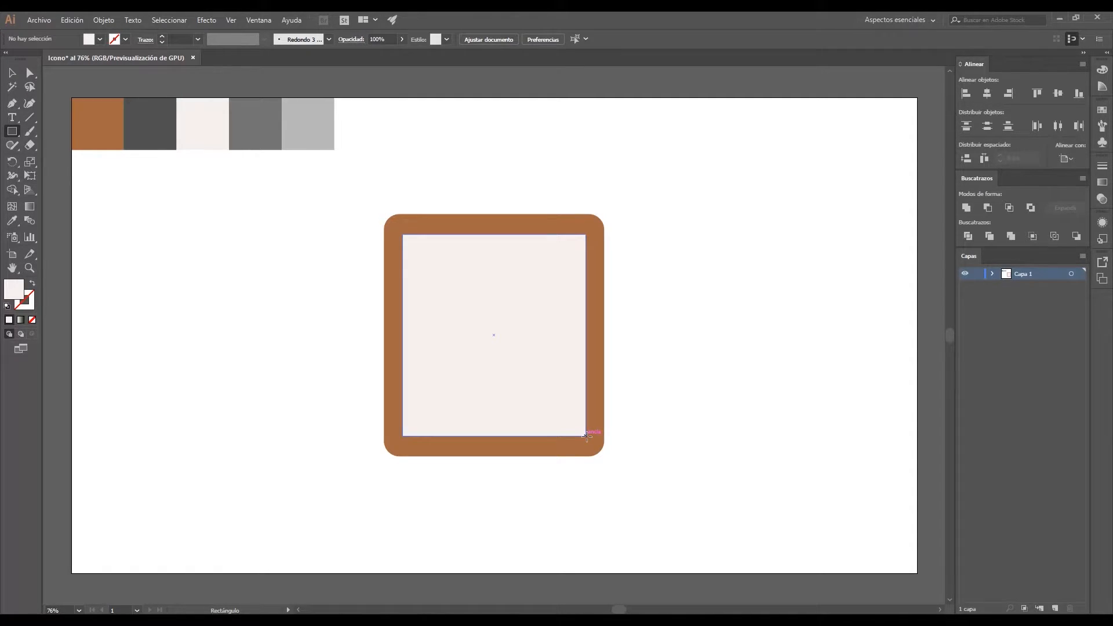
drag(586, 436, 560, 412)
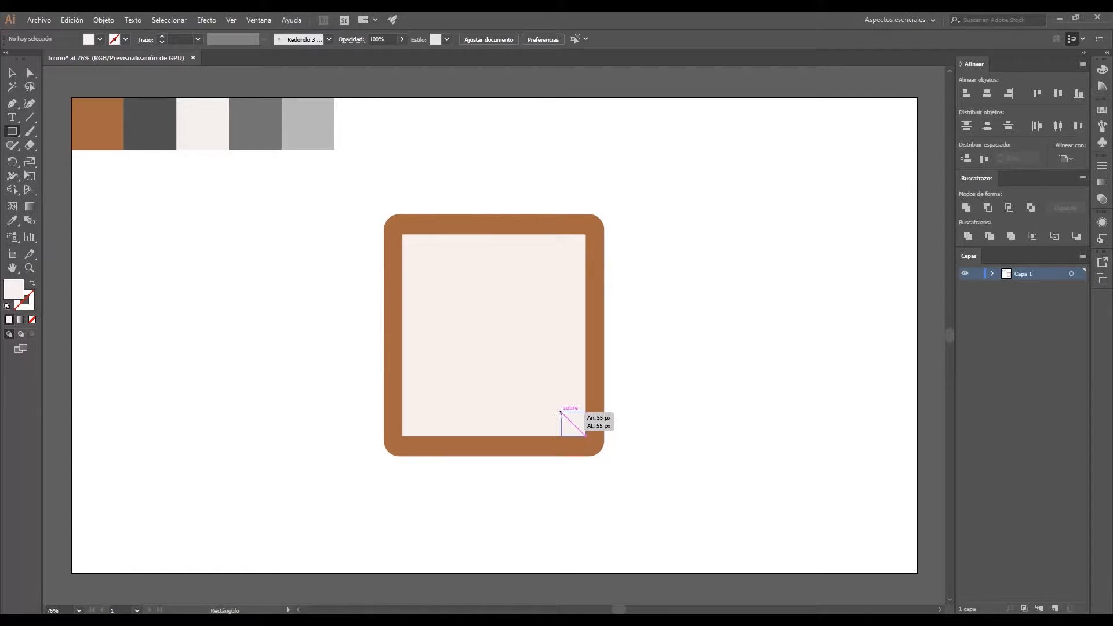
drag(561, 413, 560, 413)
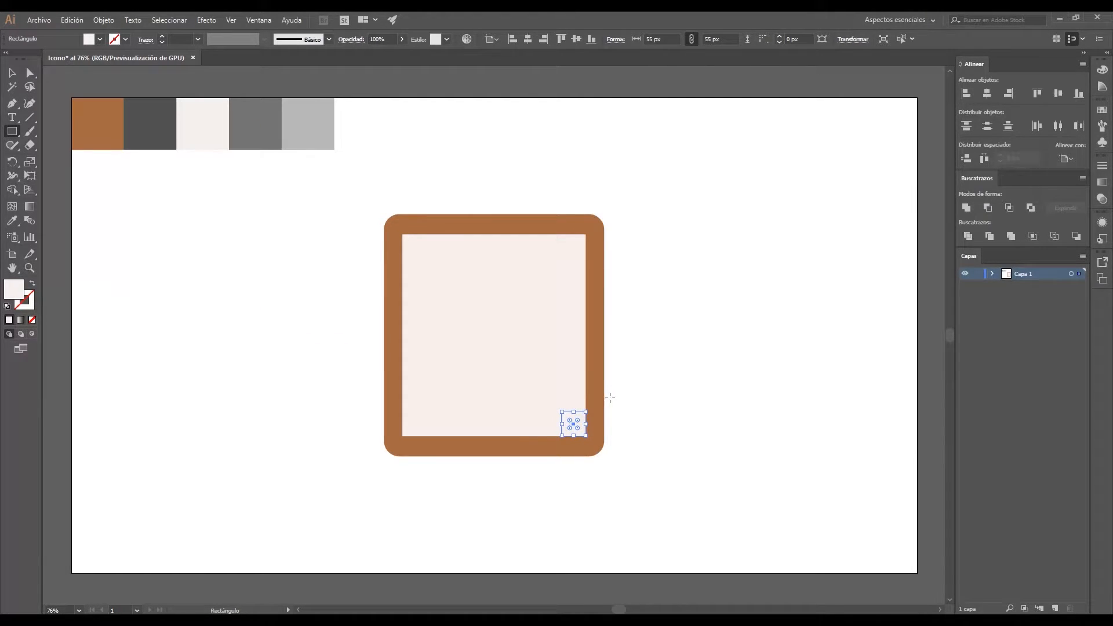
click(11, 74)
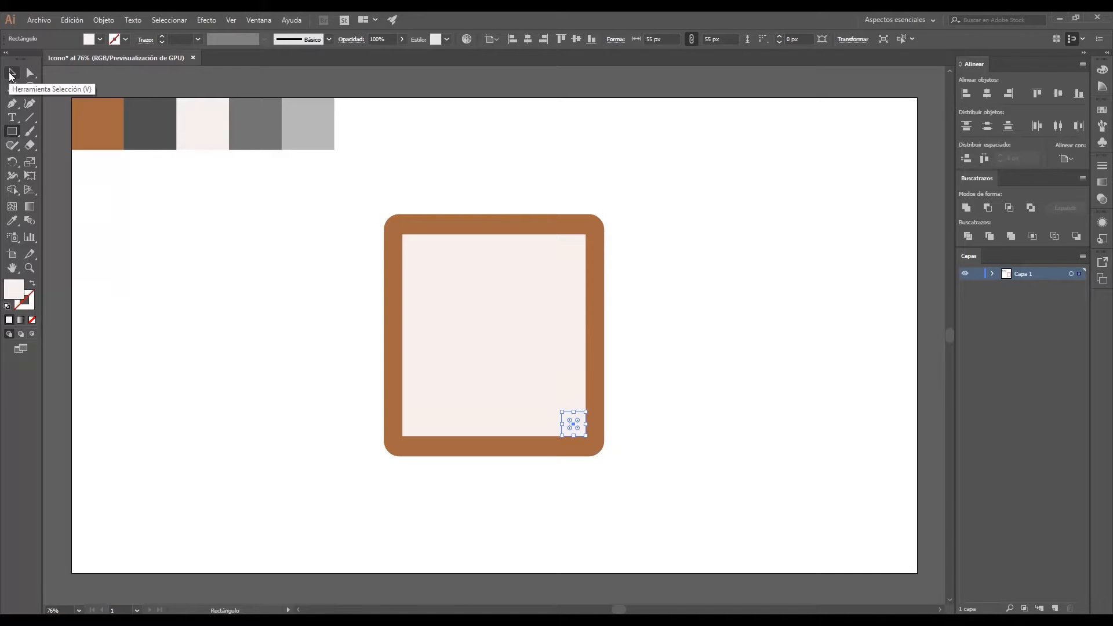
click(675, 371)
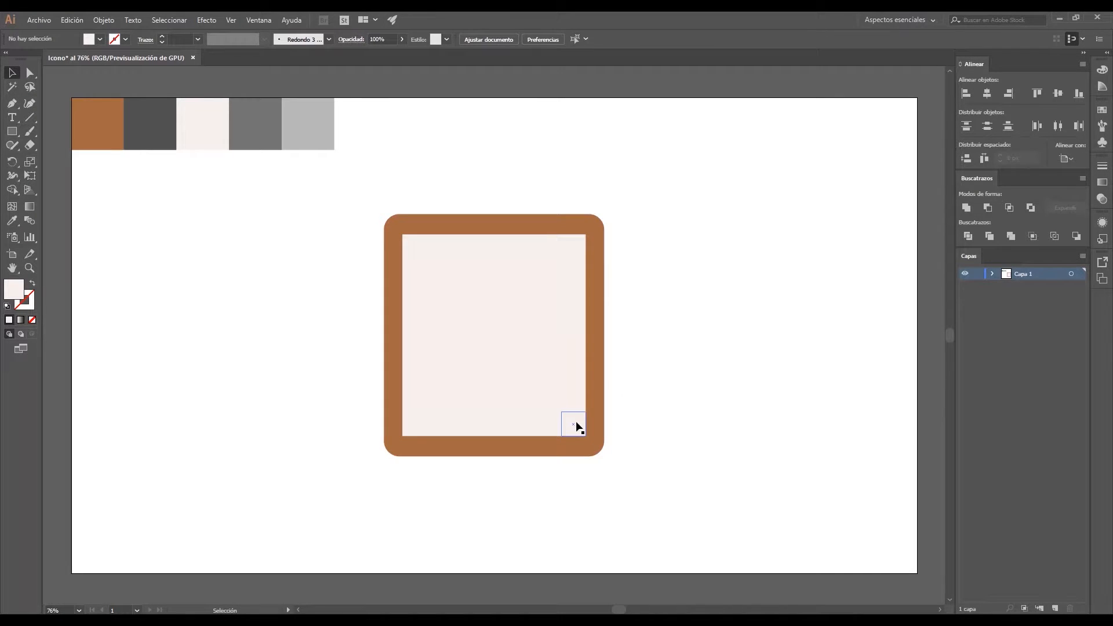
Copy the small corner square and subtract the original from the off-white rectangle with Minus Front
click(575, 421)
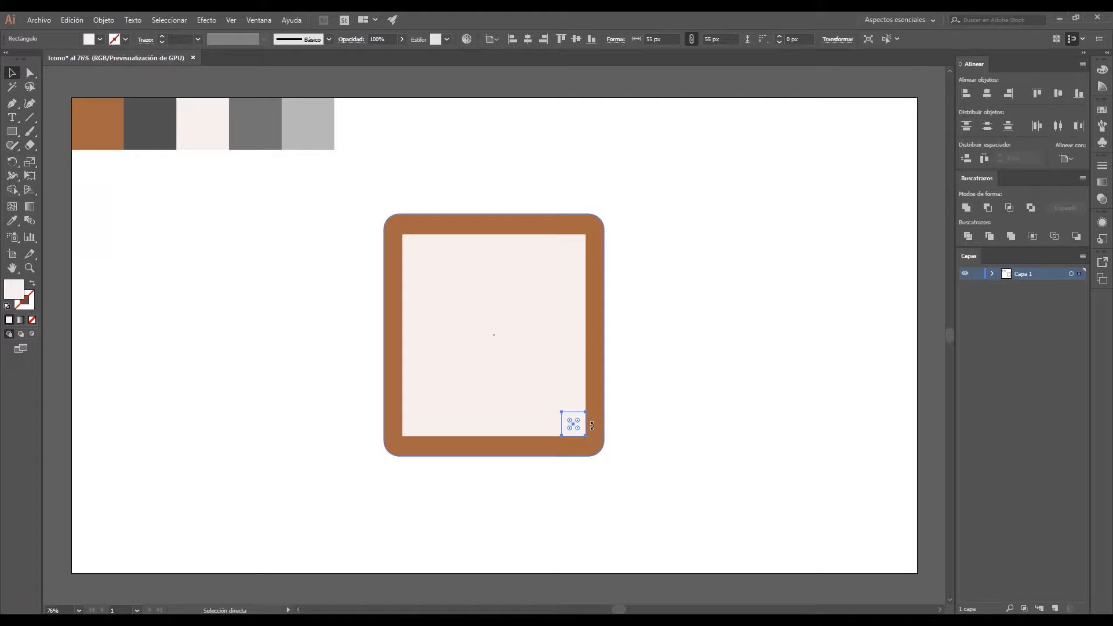
click(68, 19)
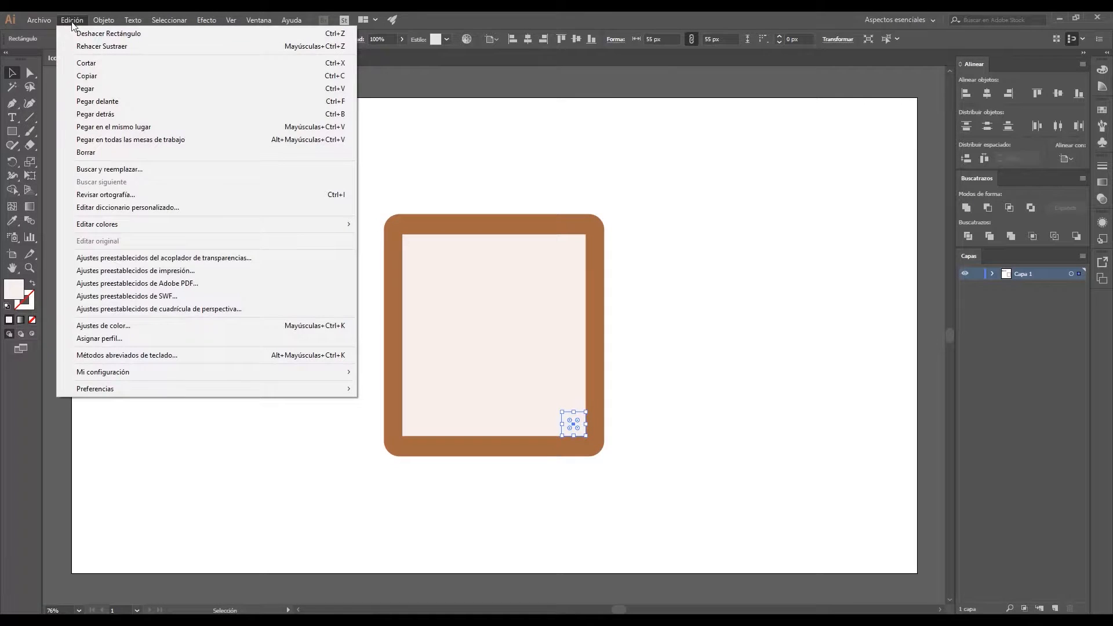
click(106, 82)
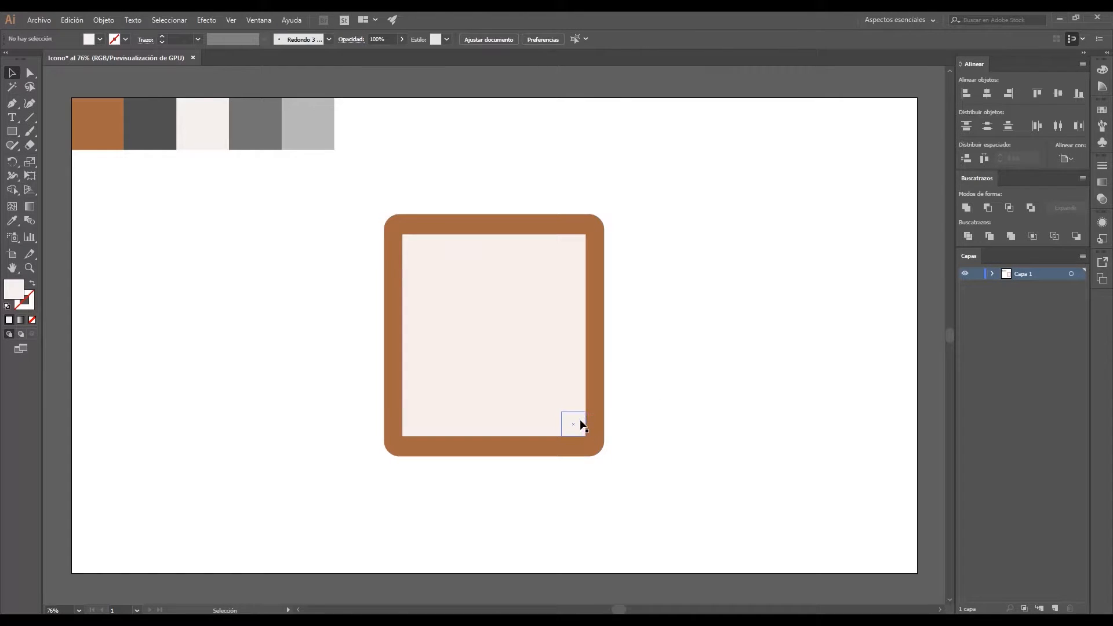
shift+click(581, 377)
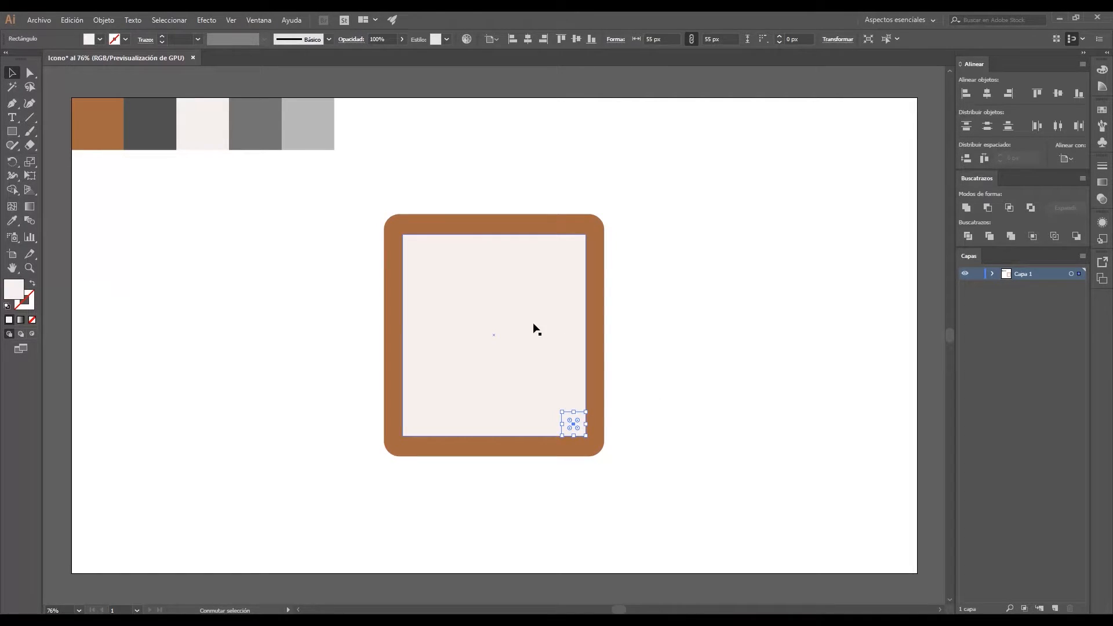
click(988, 207)
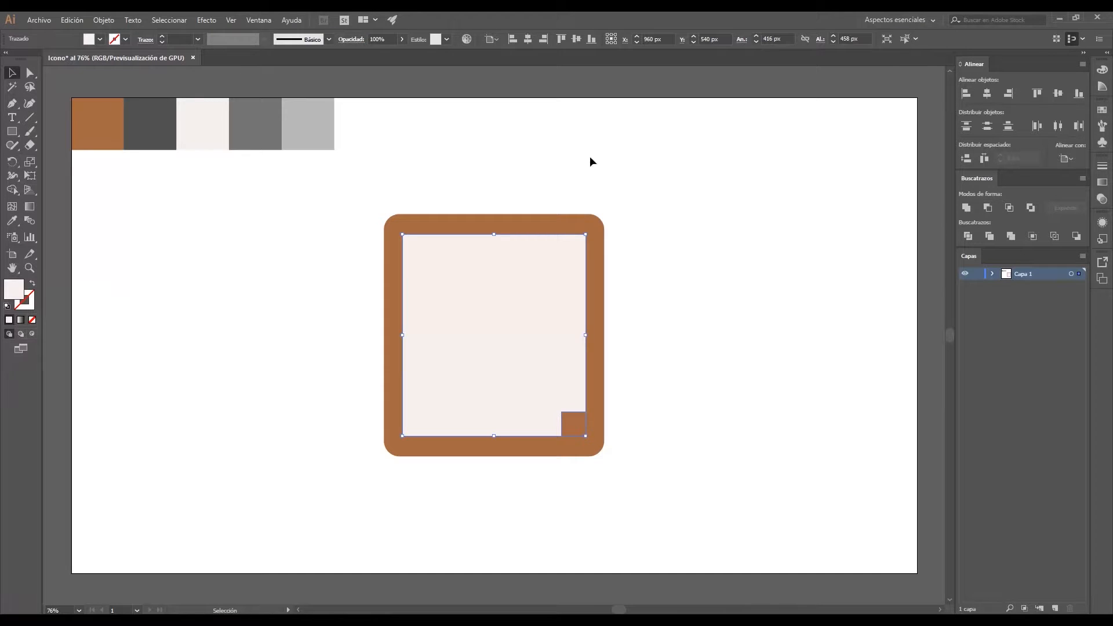
Paste the copied square in place over the cut-out corner and deselect it
click(72, 20)
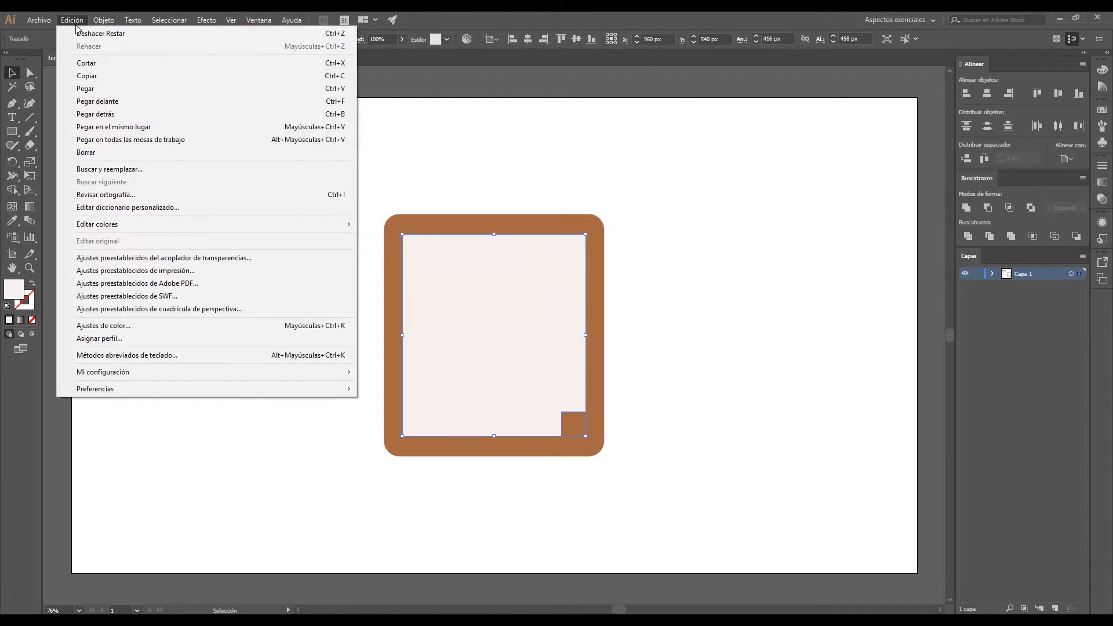
click(110, 128)
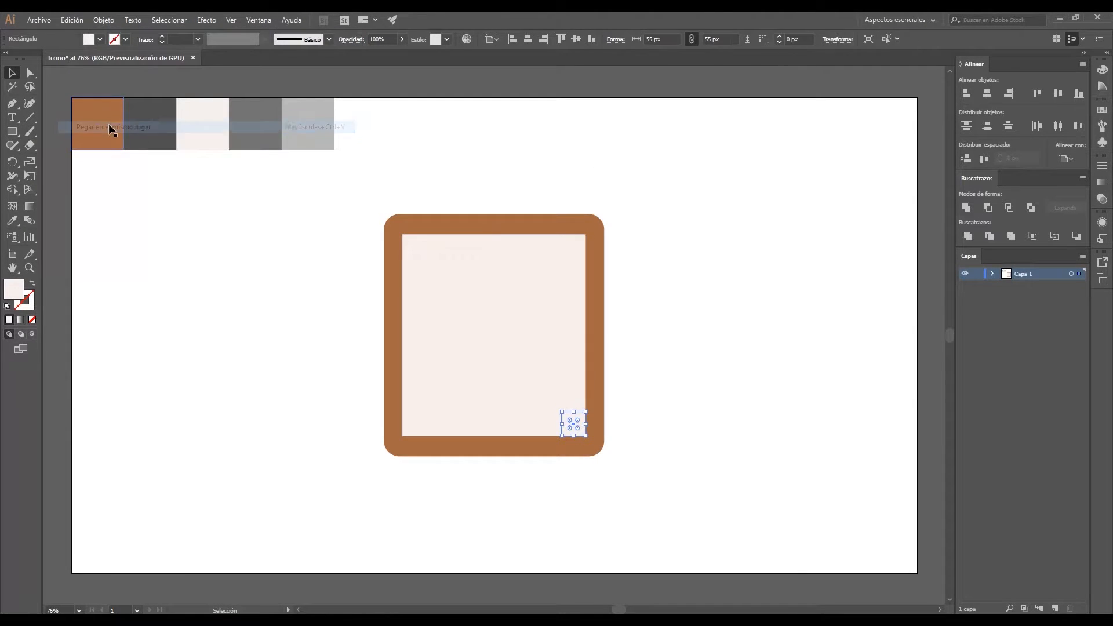
click(642, 432)
Move the pasted square's lower-right anchor point to its centre with Direct Selection, forming a folded page corner
click(29, 268)
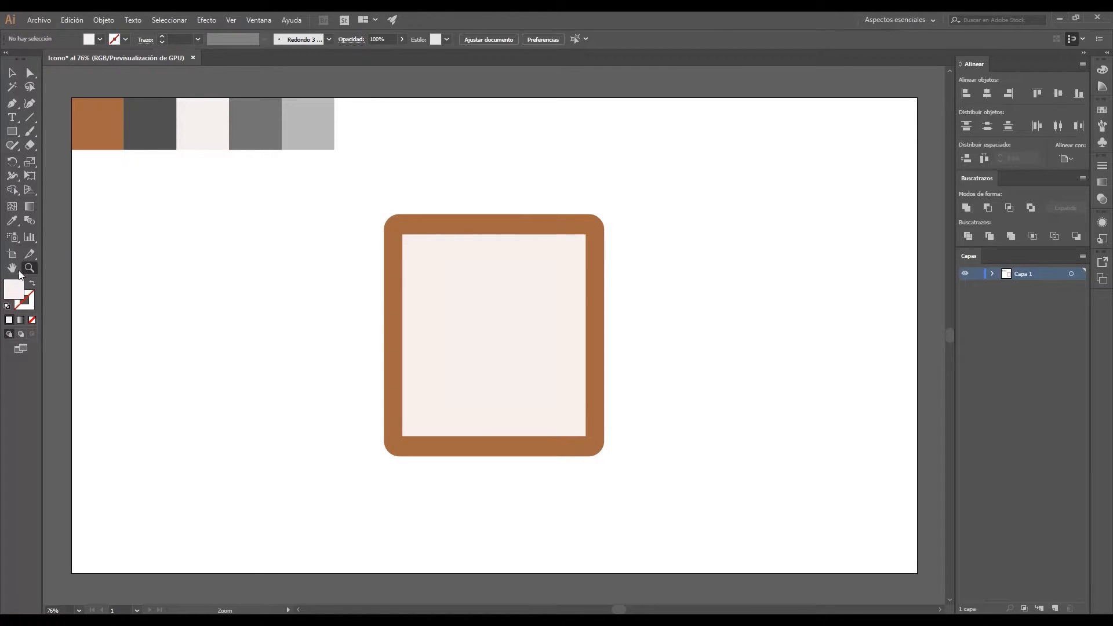
drag(558, 408, 744, 516)
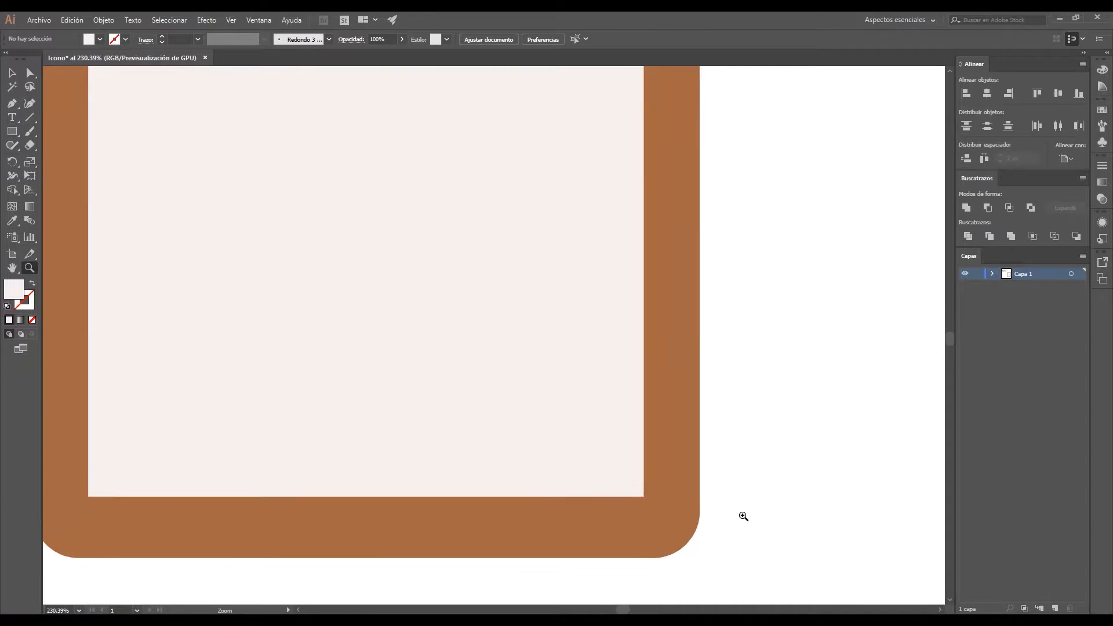
click(11, 72)
click(601, 453)
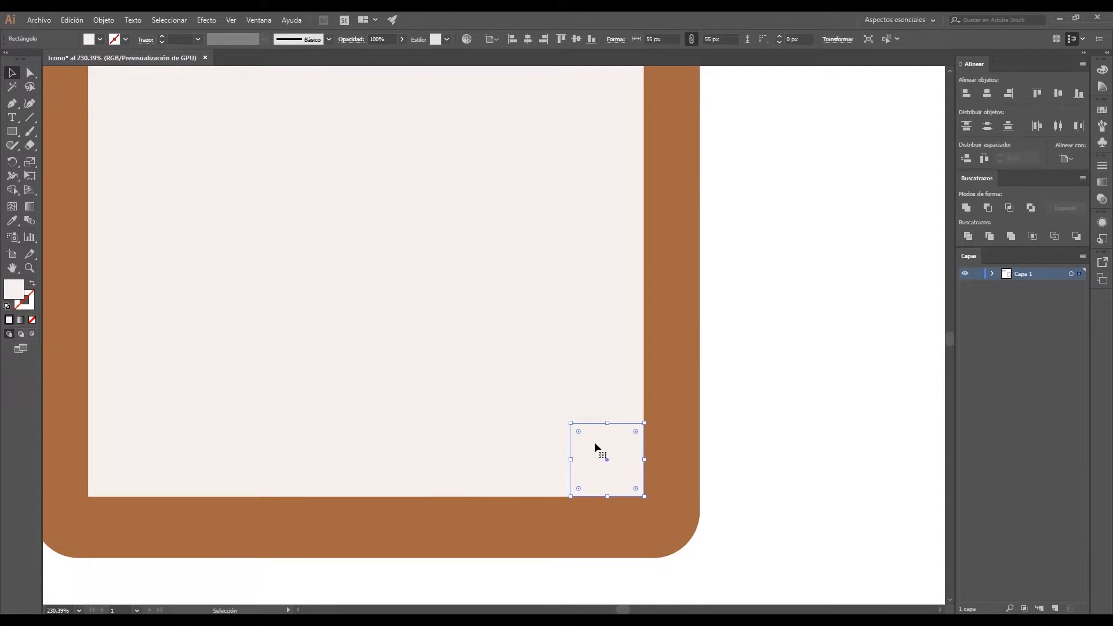
click(30, 73)
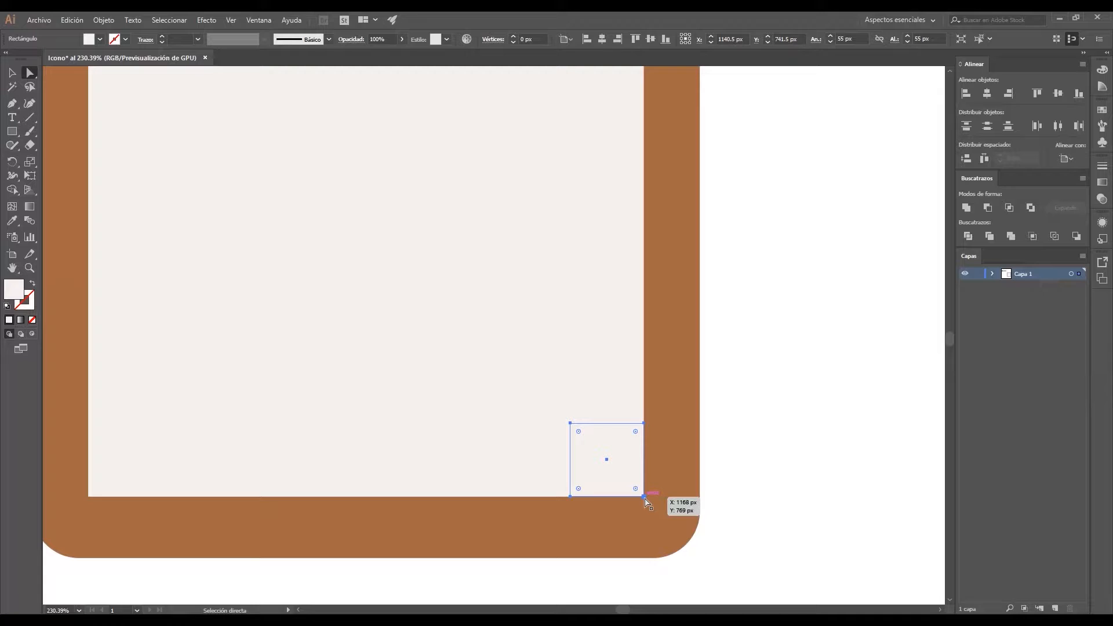
drag(644, 496, 607, 459)
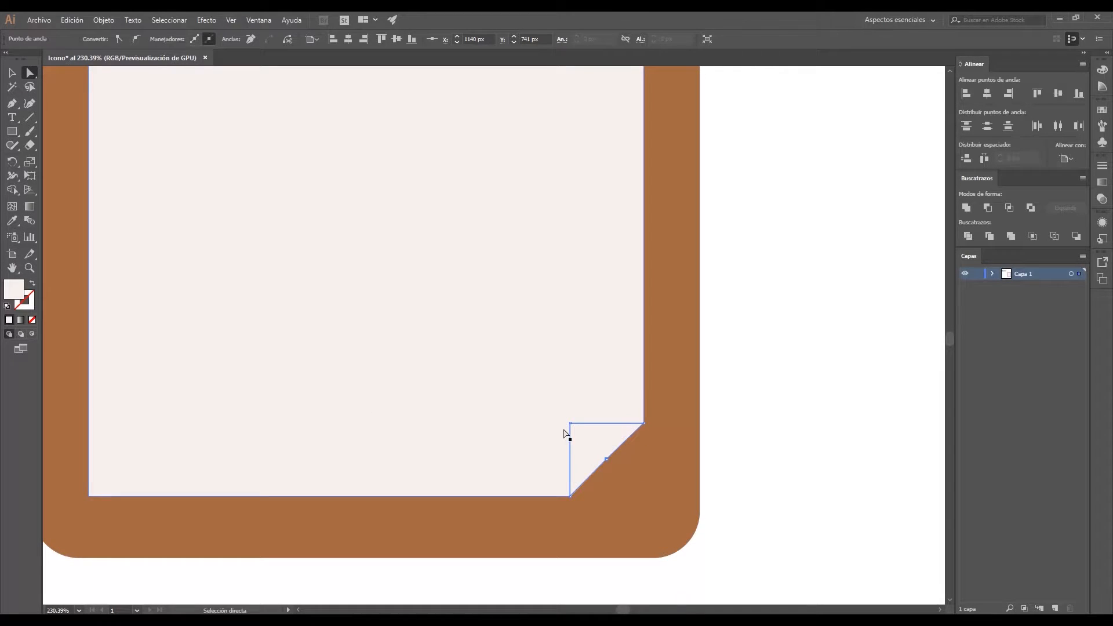
Fill the folded corner triangle with the palette's light grey using the Eyedropper
key(z)
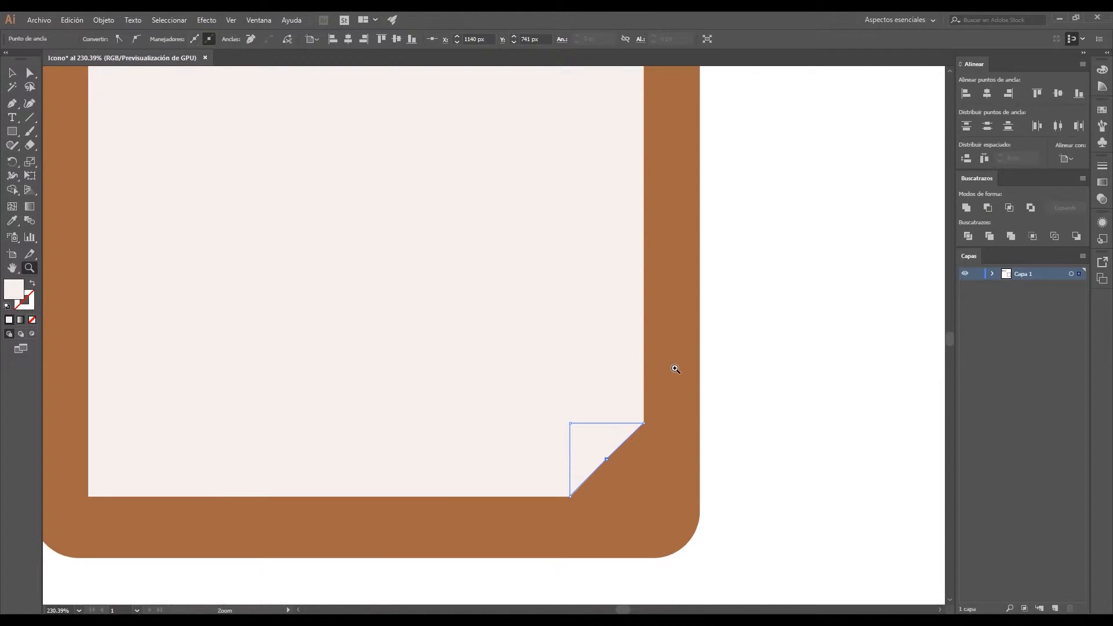
alt+click(535, 352)
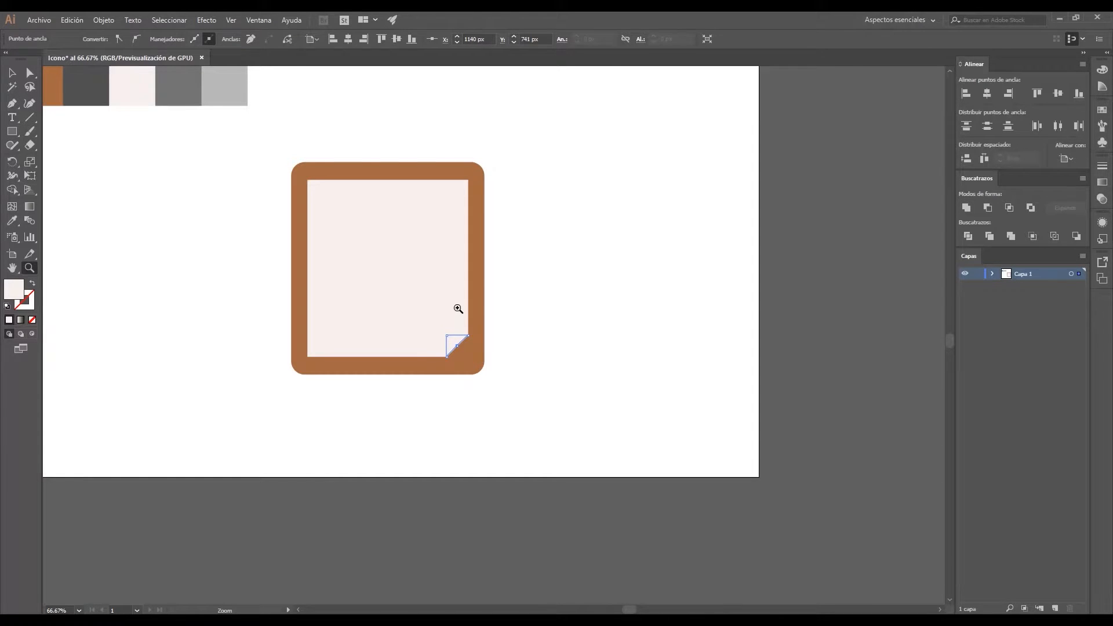
click(458, 308)
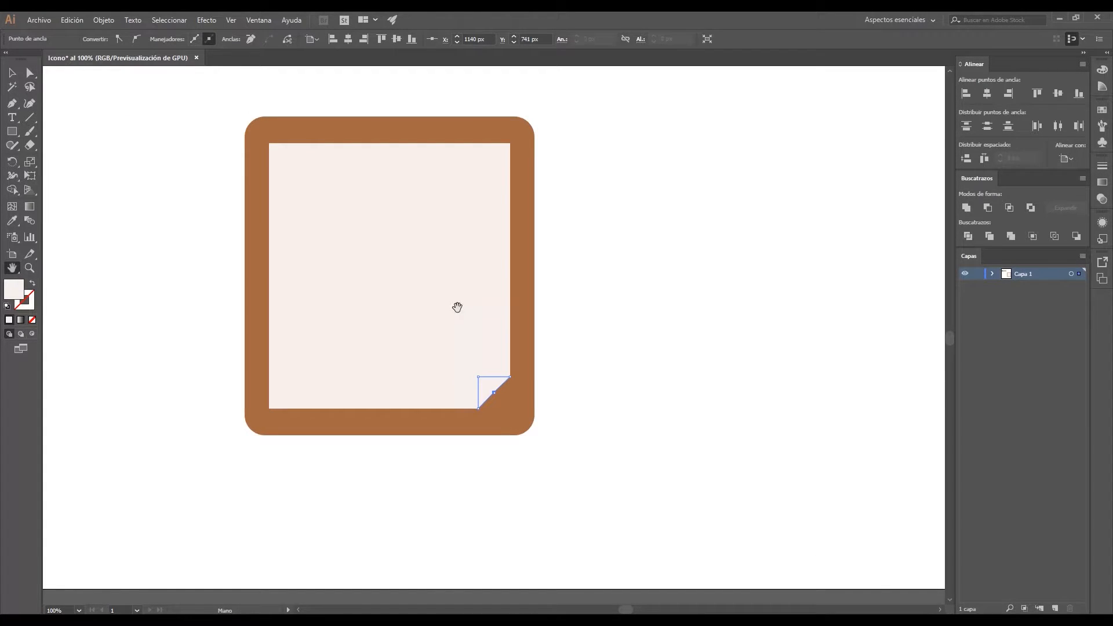
drag(458, 308, 573, 328)
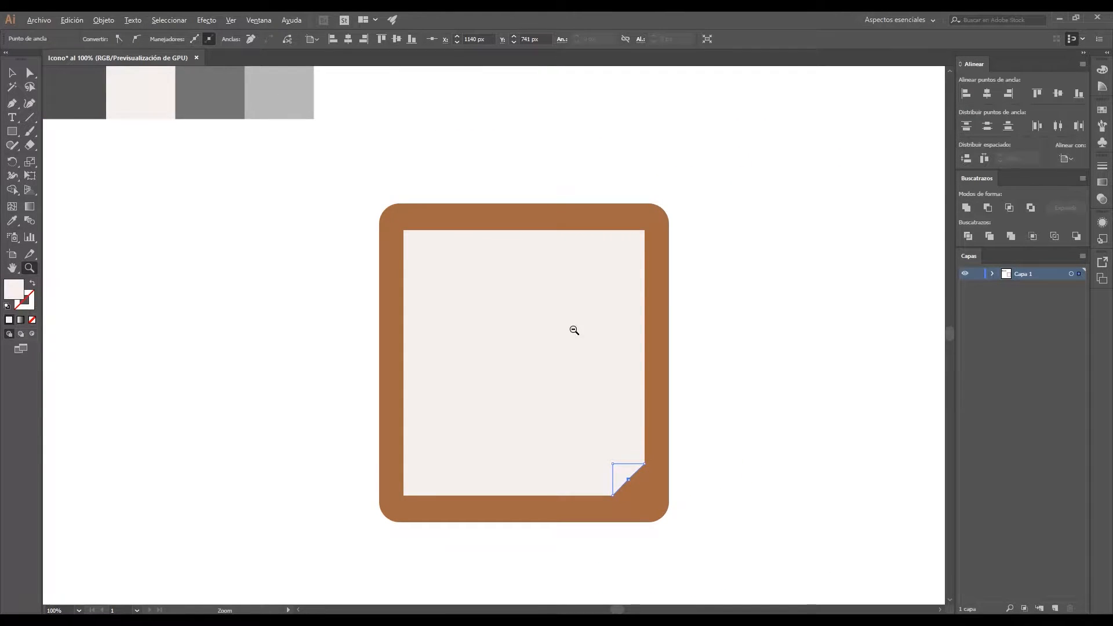
alt+click(572, 327)
drag(488, 354, 532, 339)
key(v)
click(631, 405)
click(555, 429)
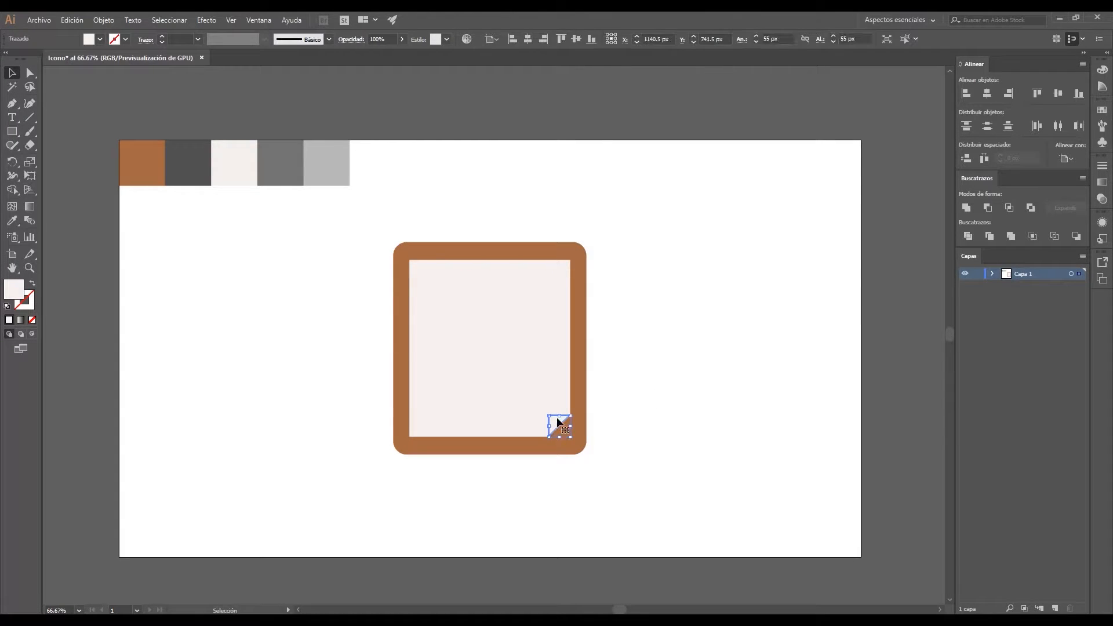
click(13, 227)
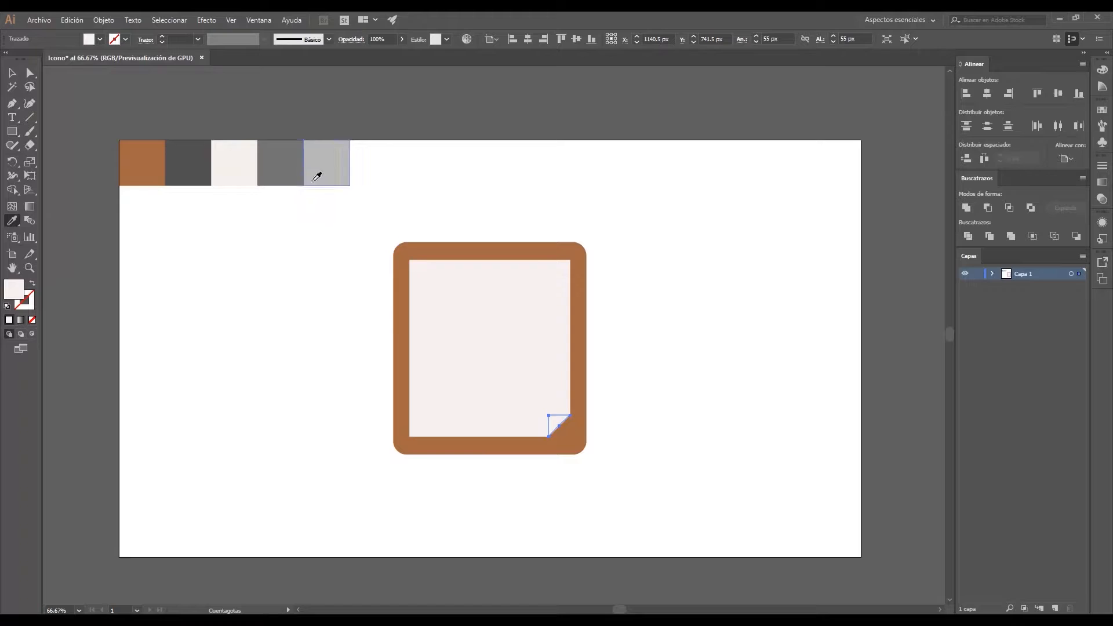
click(328, 159)
key(v)
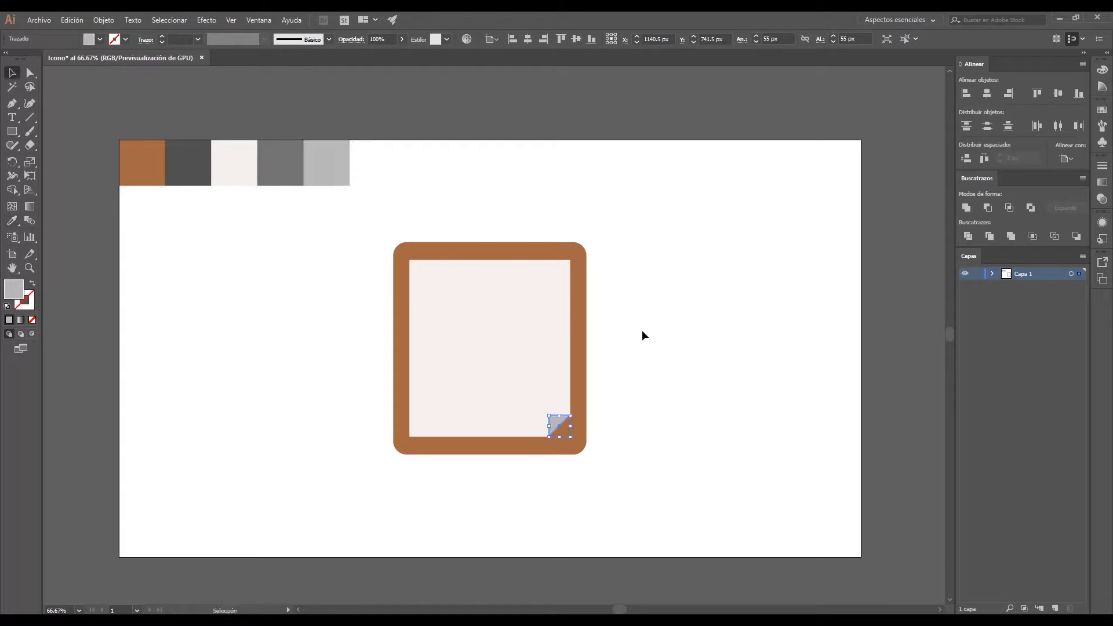
Deselect the folded corner and draw a rounded rectangle about 258 × 93 px with 30 px corners over the board's top edge
click(641, 329)
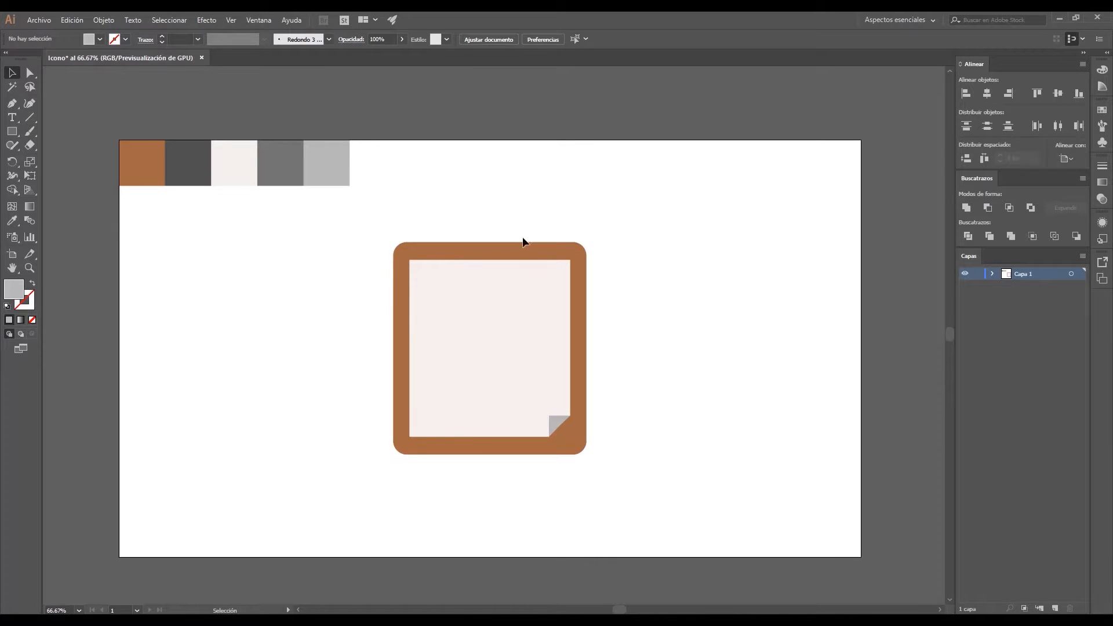
drag(12, 131, 57, 148)
drag(433, 232, 533, 268)
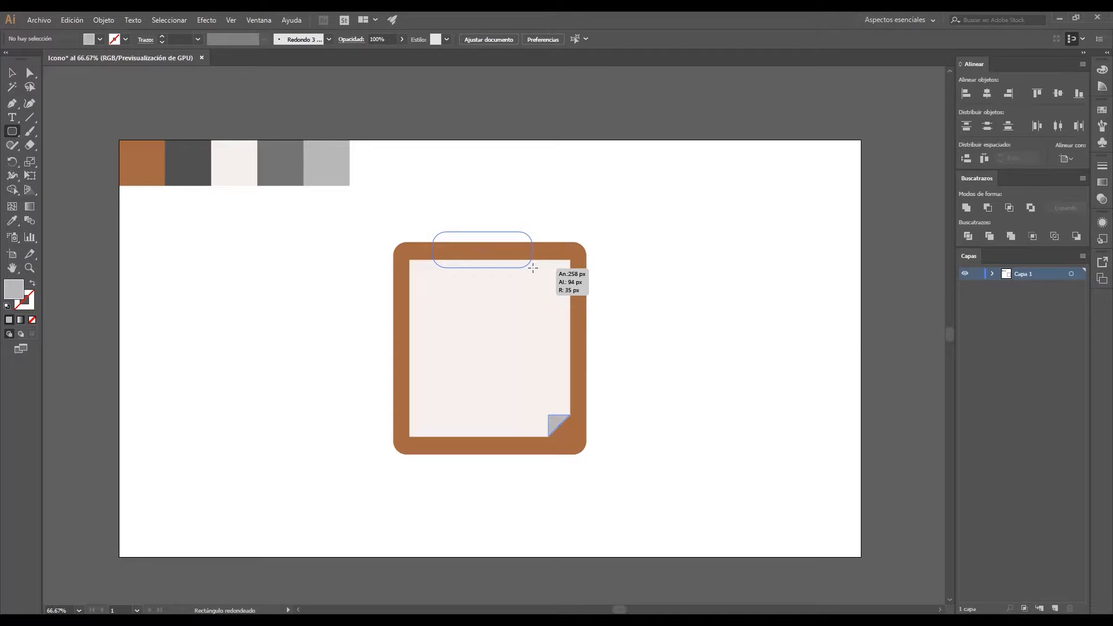
drag(533, 269, 533, 268)
drag(533, 268, 533, 269)
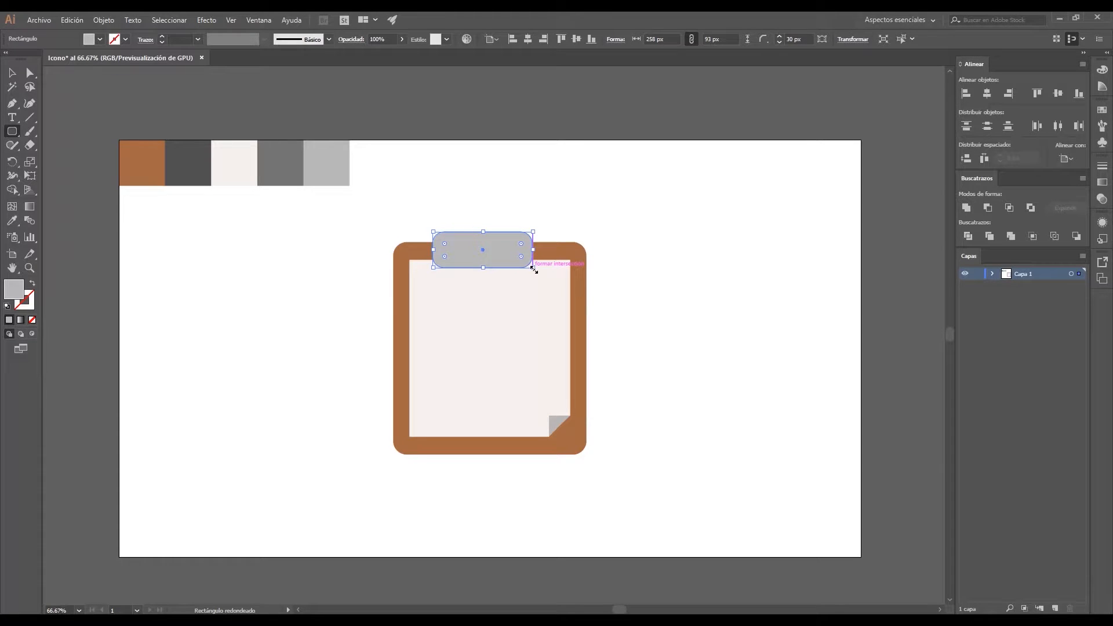
Fill the rounded clip rectangle with the palette's dark grey using the Eyedropper and deselect it
click(13, 75)
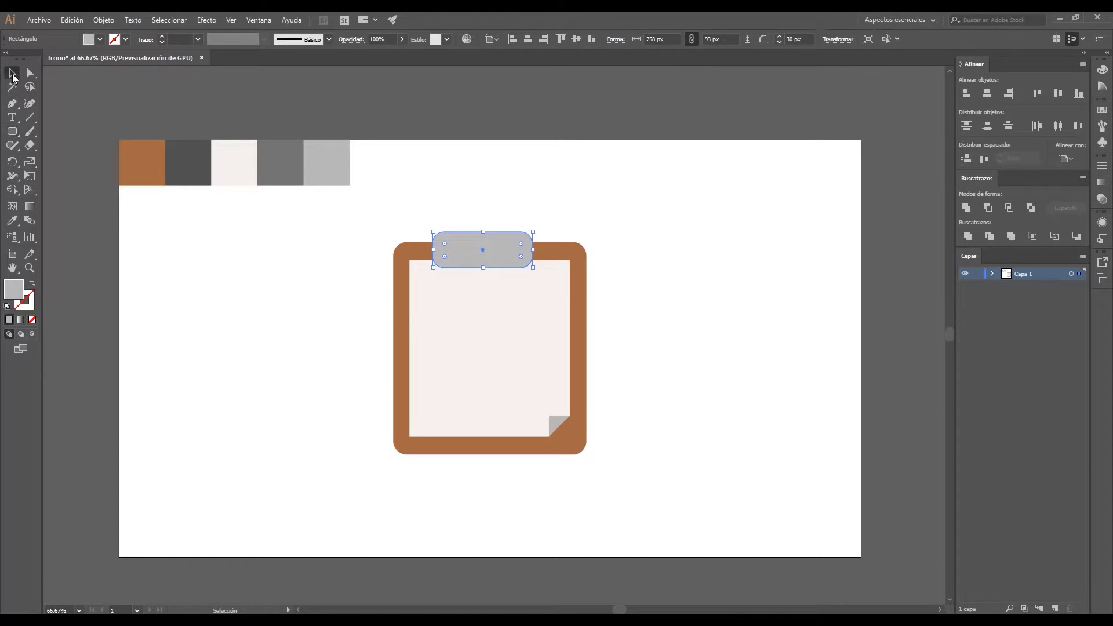
click(11, 220)
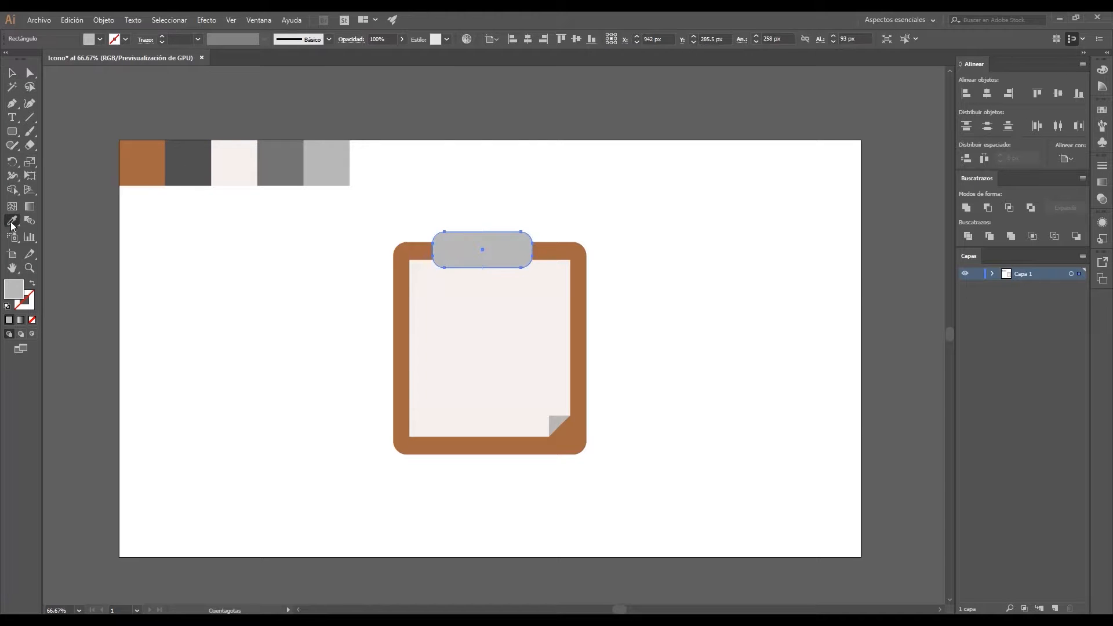
click(189, 164)
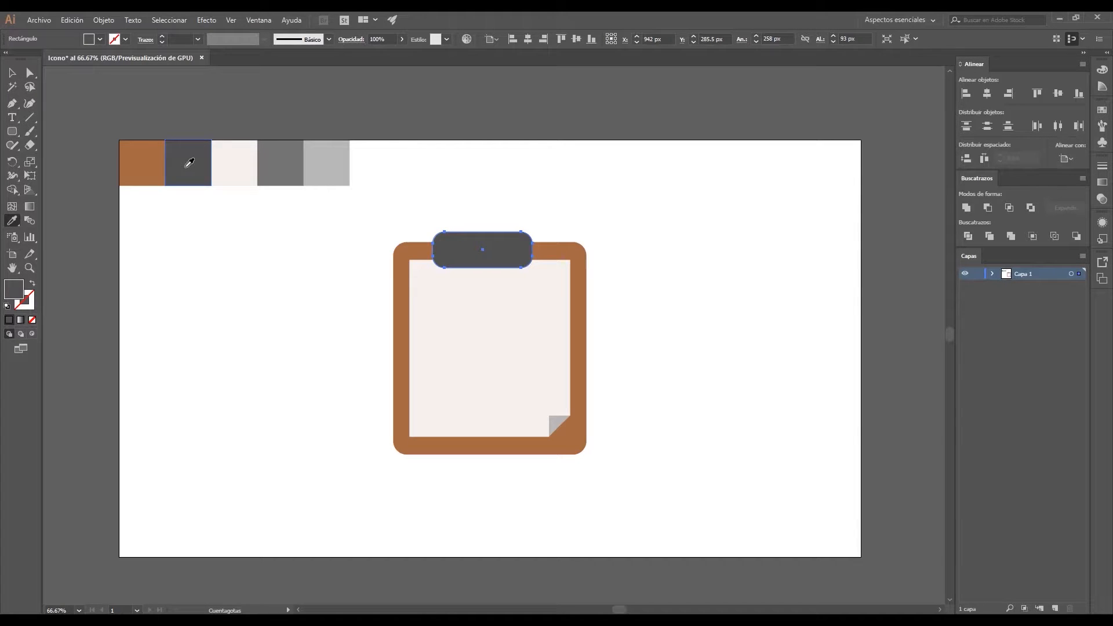
click(12, 73)
click(462, 211)
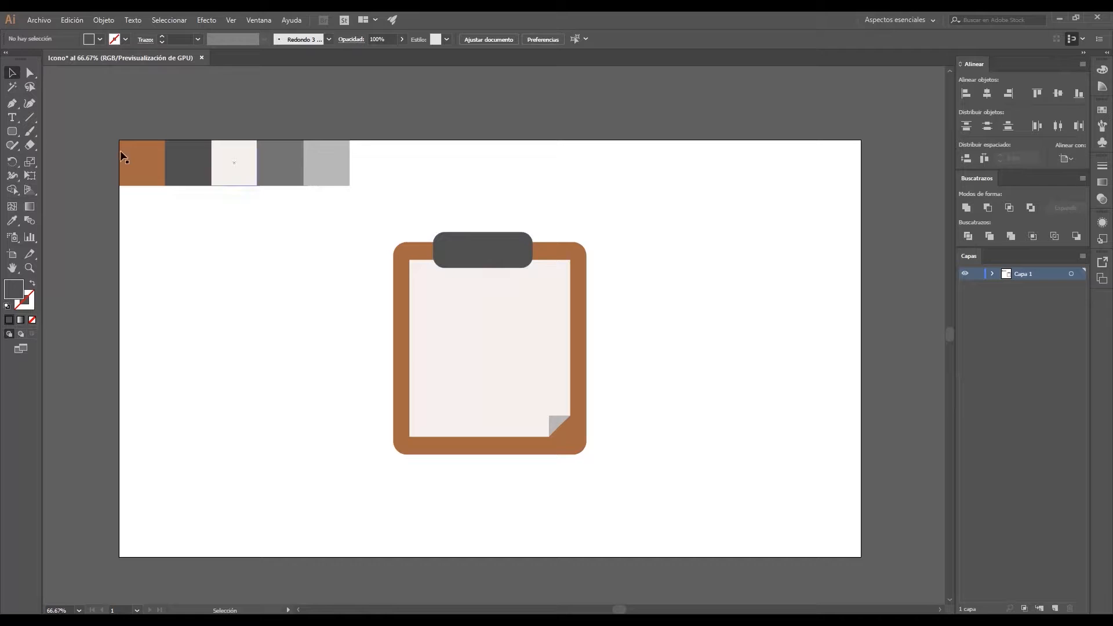
Draw a smaller rounded rectangle about 156 × 60 px with 15 px corners and centre it over the clip's top edge
click(11, 132)
drag(457, 219, 515, 244)
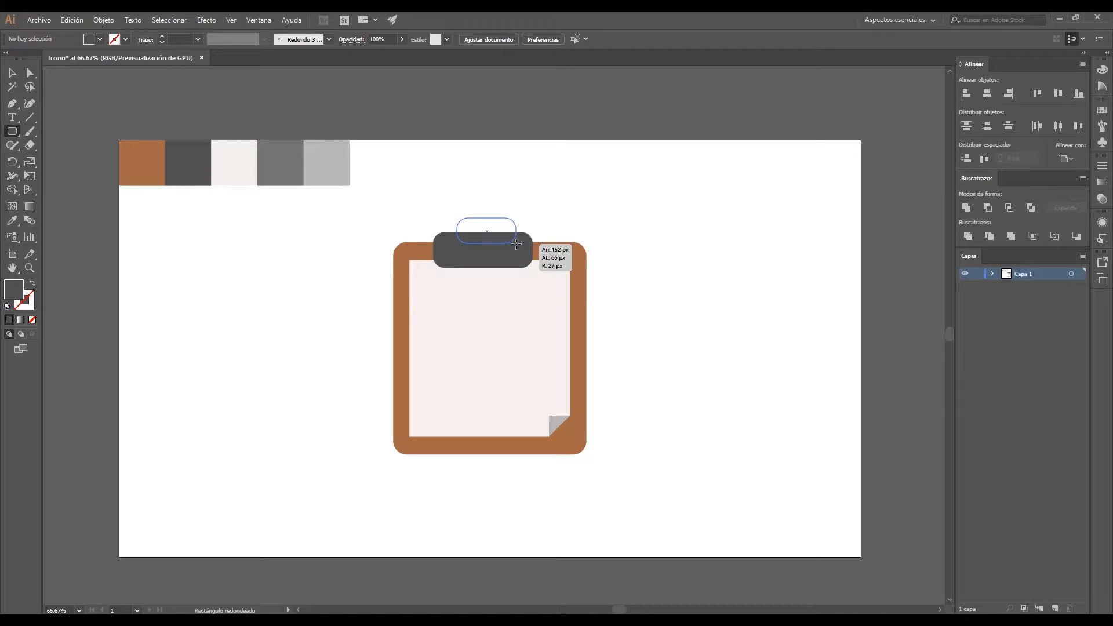
drag(517, 244, 515, 244)
key(Down)
key(Down)
key(Down)
drag(515, 244, 519, 243)
key(v)
drag(505, 227, 500, 230)
click(558, 197)
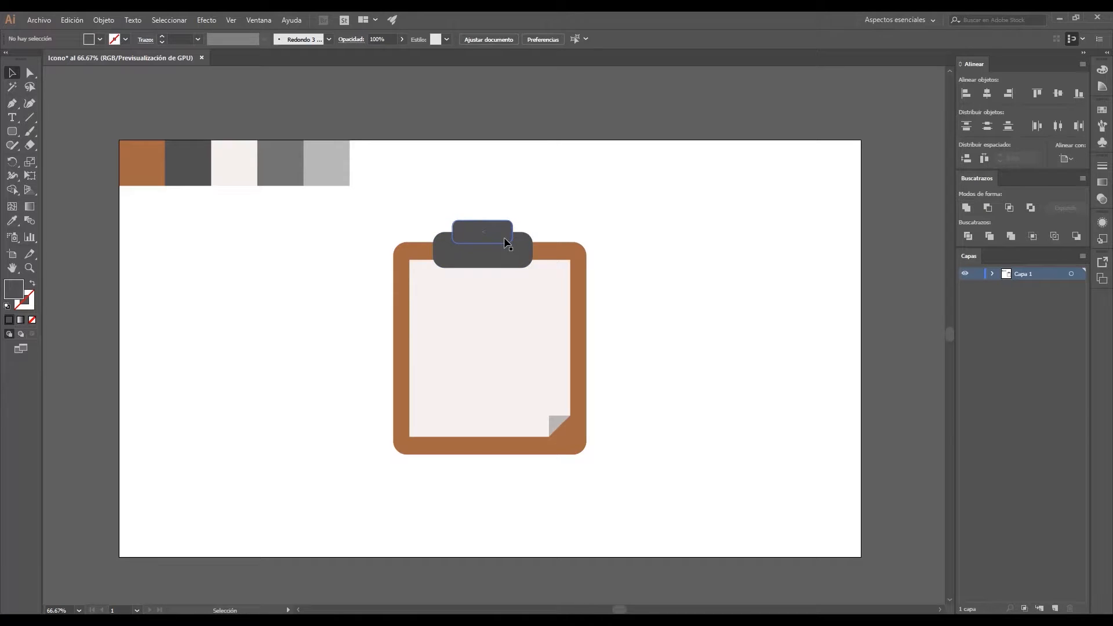
Increase the rounding of the small rectangle's two upper corners, leaving the lower corners as they are
key(z)
click(508, 238)
drag(477, 334, 518, 359)
key(v)
click(483, 320)
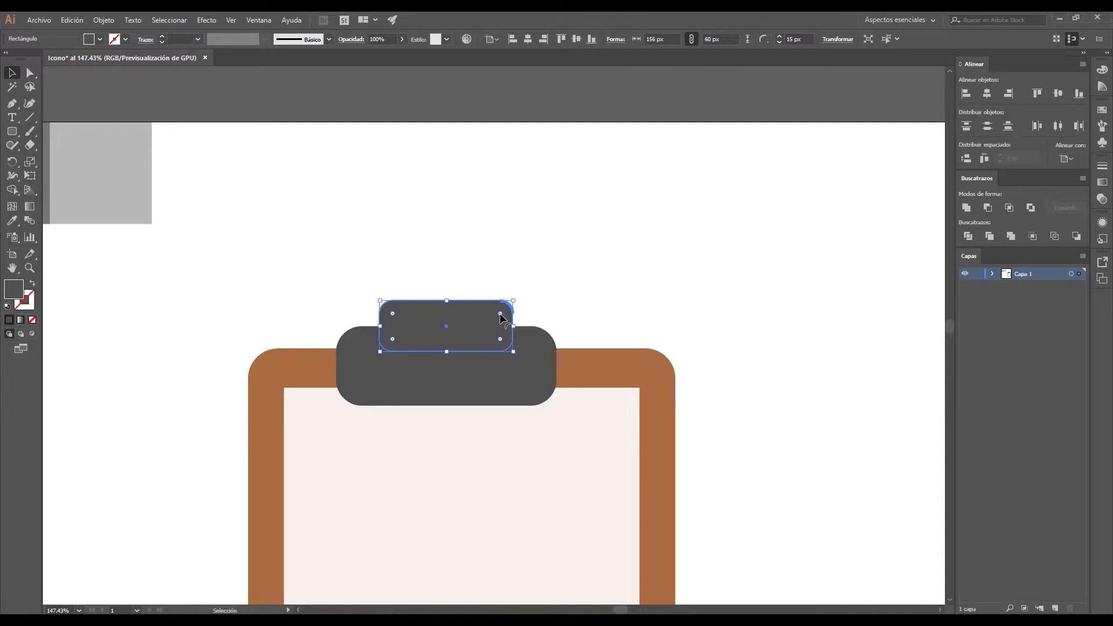
mouse_move(500, 315)
mouse_down()
mouse_move(485, 328)
mouse_move(500, 315)
mouse_up()
mouse_move(391, 314)
mouse_down()
mouse_move(415, 338)
mouse_move(391, 307)
mouse_move(404, 323)
mouse_up()
Move the small rounded shape with Smart Guides so it sits centred on the wider clip rectangle's top edge
click(324, 249)
click(443, 319)
drag(338, 293, 539, 323)
click(493, 329)
mouse_move(490, 315)
mouse_down()
mouse_move(451, 315)
mouse_move(489, 284)
mouse_move(484, 313)
mouse_up()
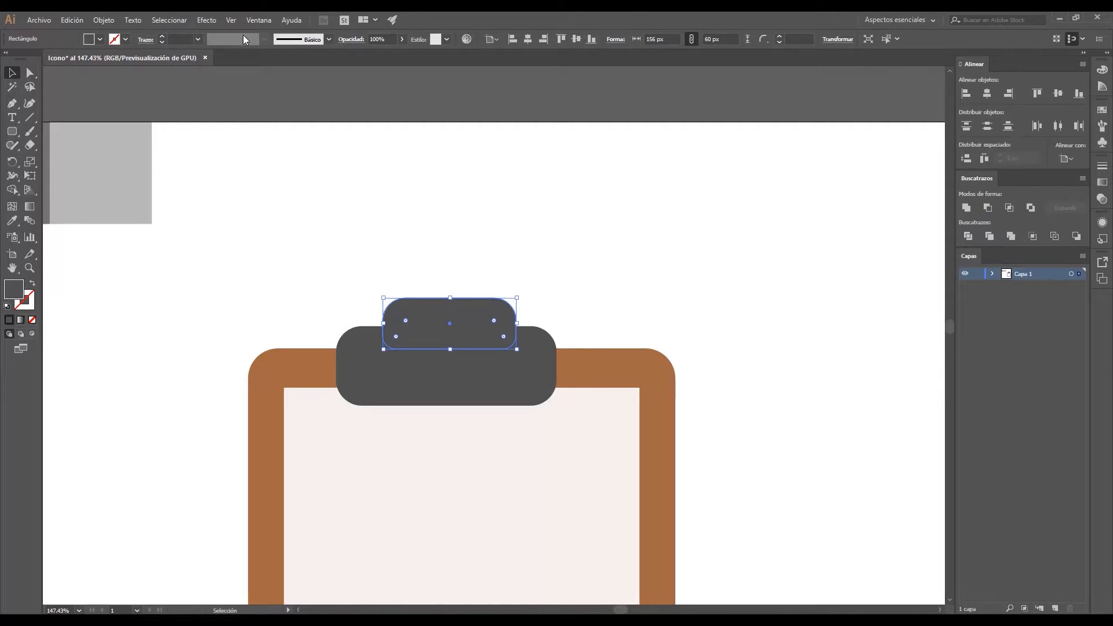
click(232, 20)
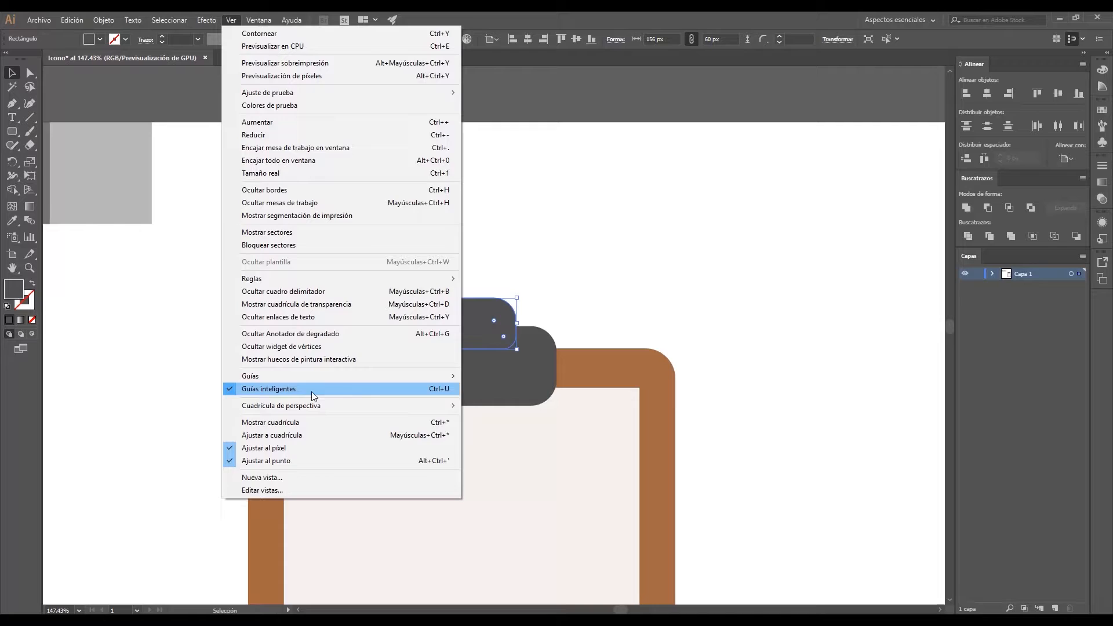
click(521, 284)
mouse_move(472, 329)
mouse_down()
mouse_move(488, 248)
mouse_move(478, 337)
mouse_move(466, 331)
mouse_move(466, 345)
mouse_move(464, 331)
mouse_move(462, 344)
mouse_move(473, 317)
mouse_up()
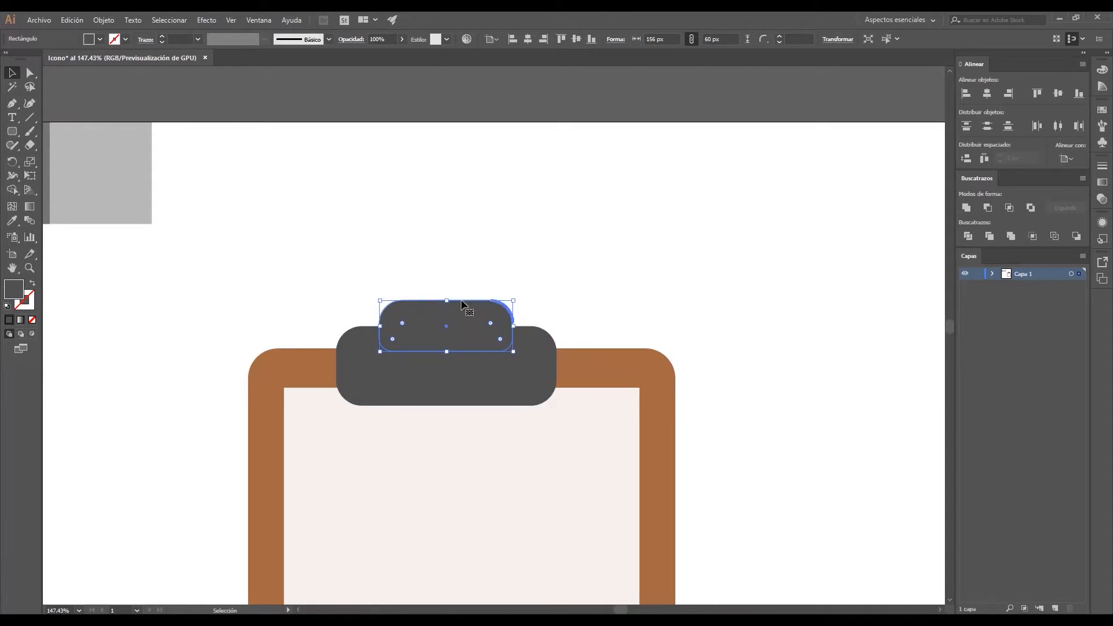
click(554, 239)
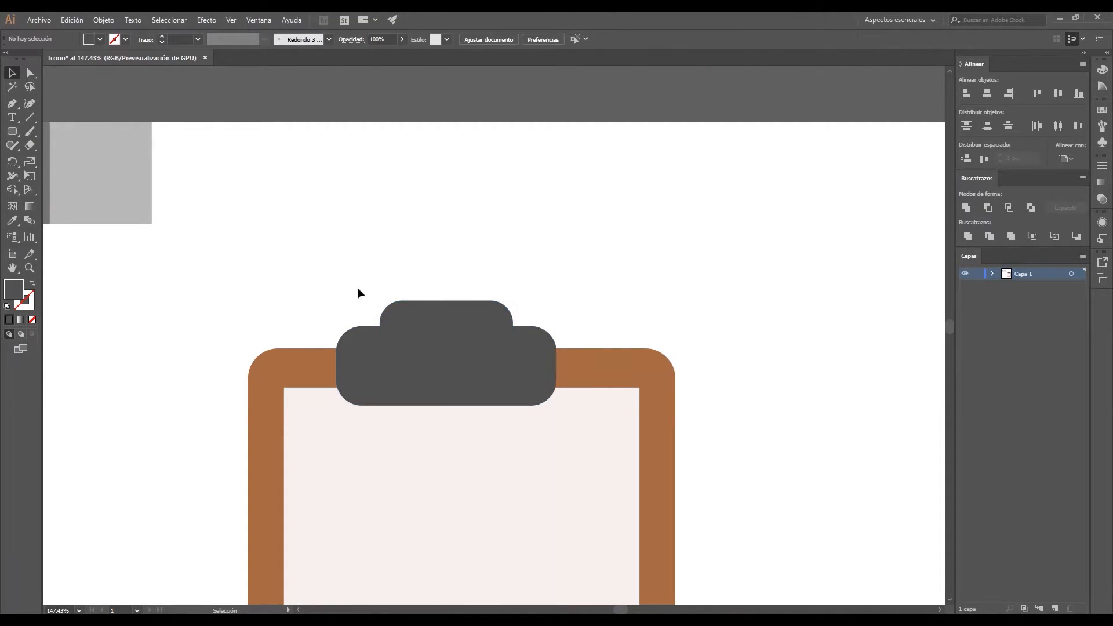
Unite the two dark grey shapes into one clip and centre it horizontally on the artboard
drag(401, 324, 560, 342)
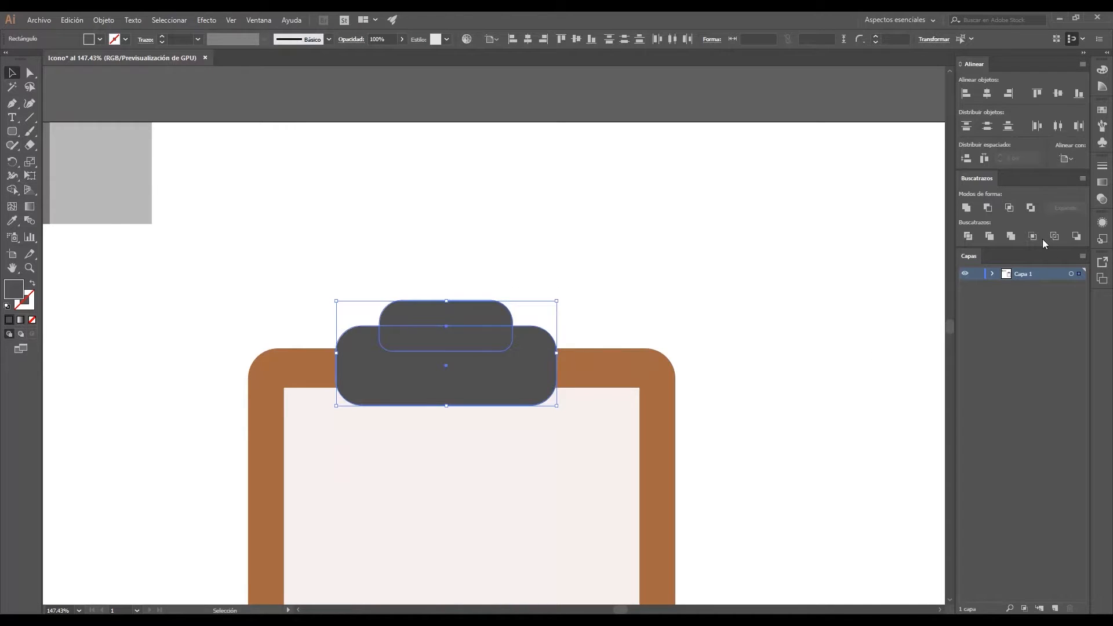
click(966, 209)
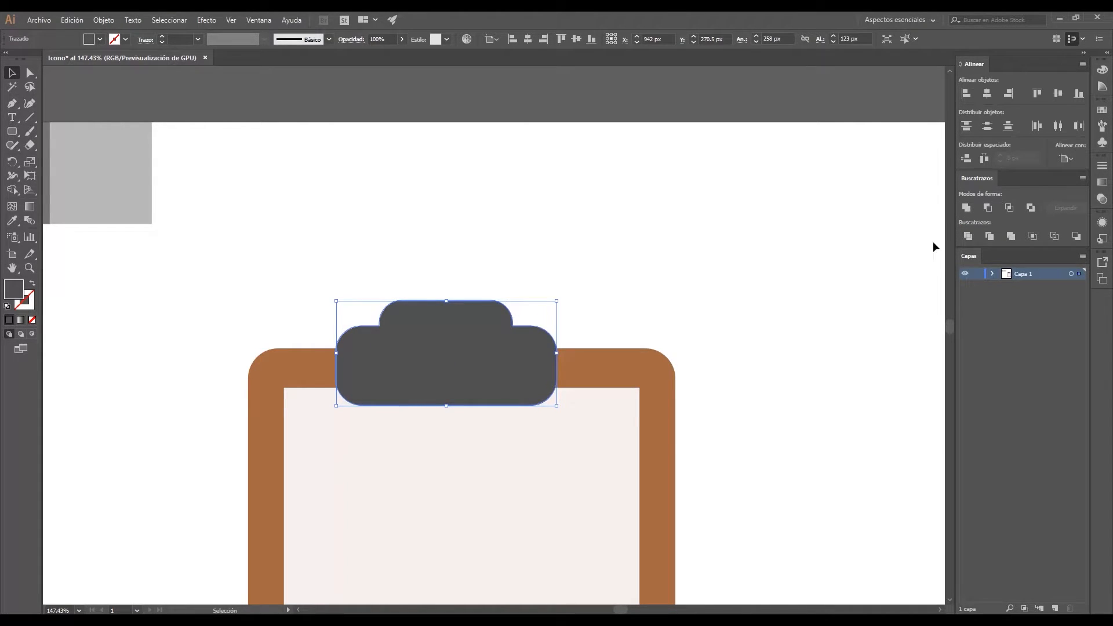
click(987, 95)
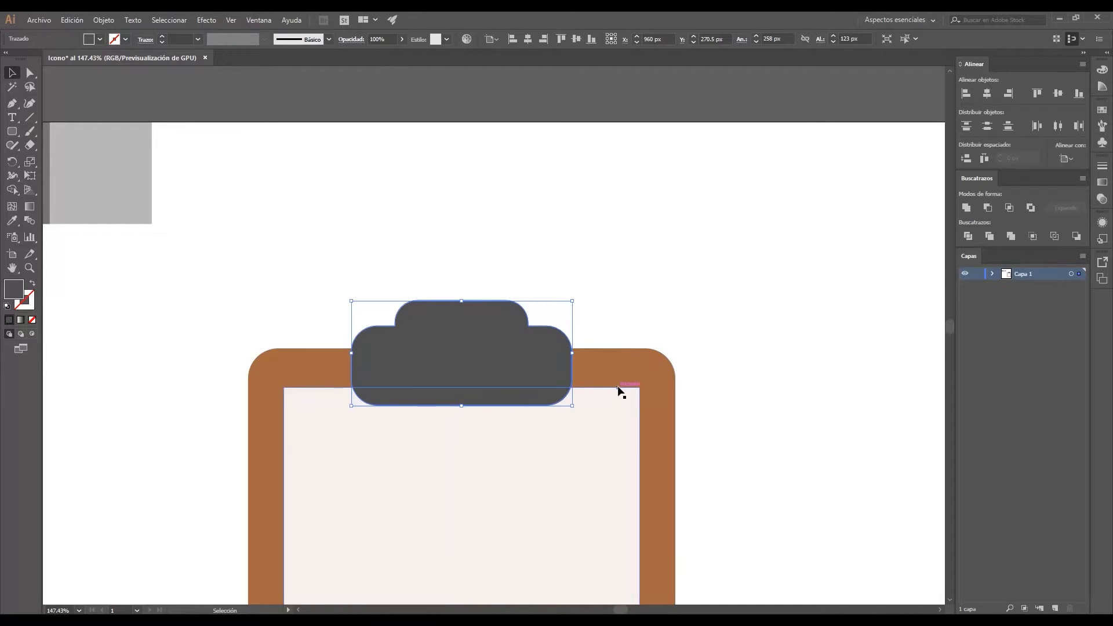
click(595, 297)
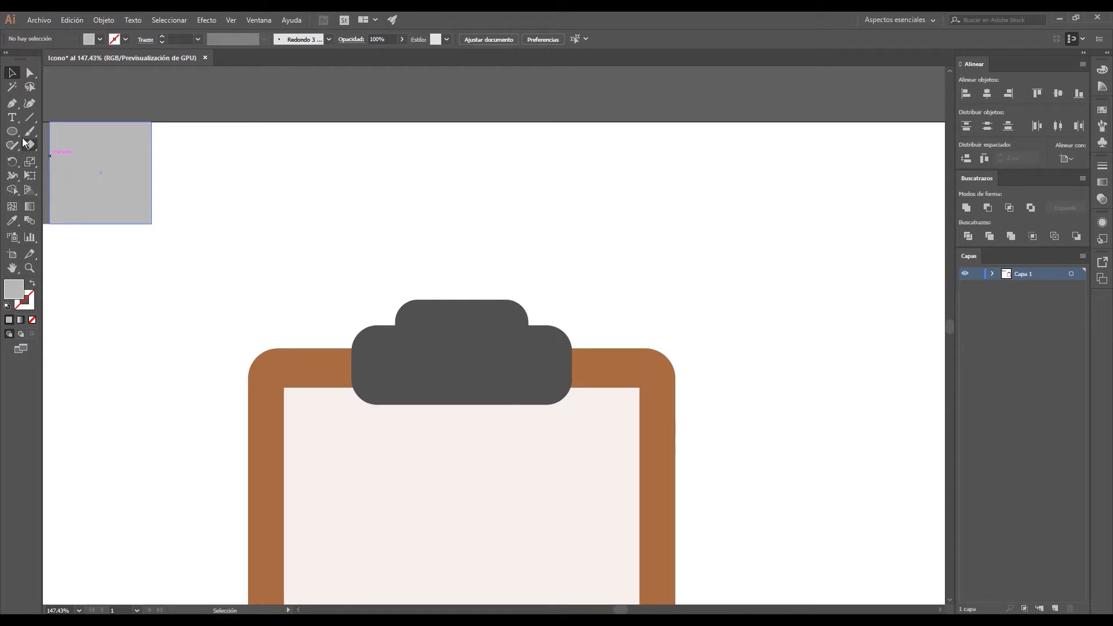
Draw a light-grey circle about 26 px wide on the clip's upper part and centre it horizontally on the artboard
drag(13, 132, 61, 156)
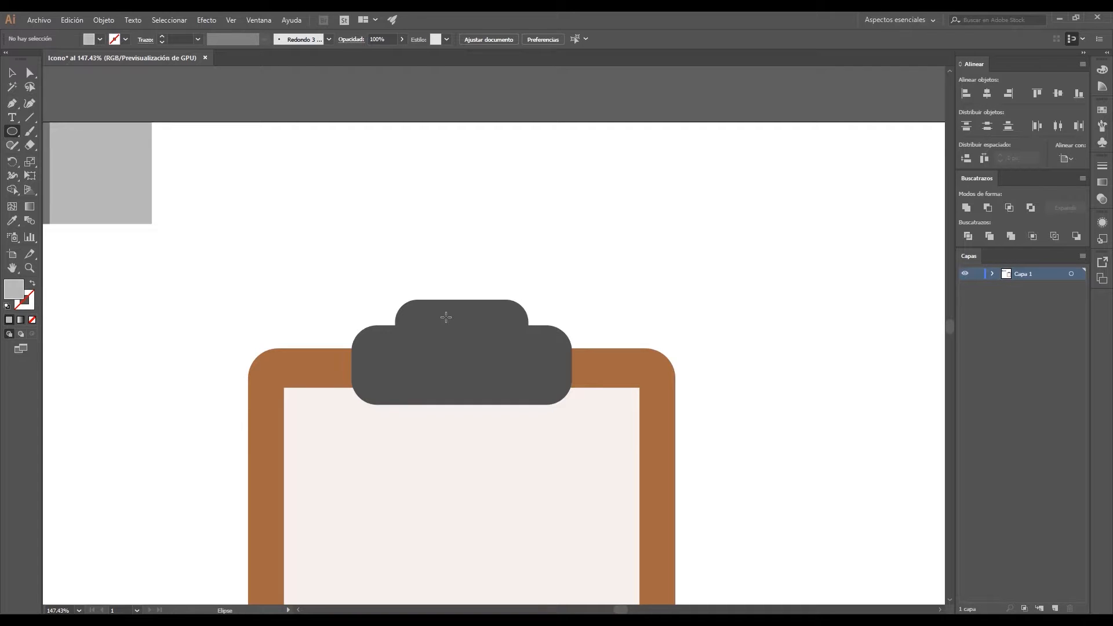
drag(446, 316, 468, 336)
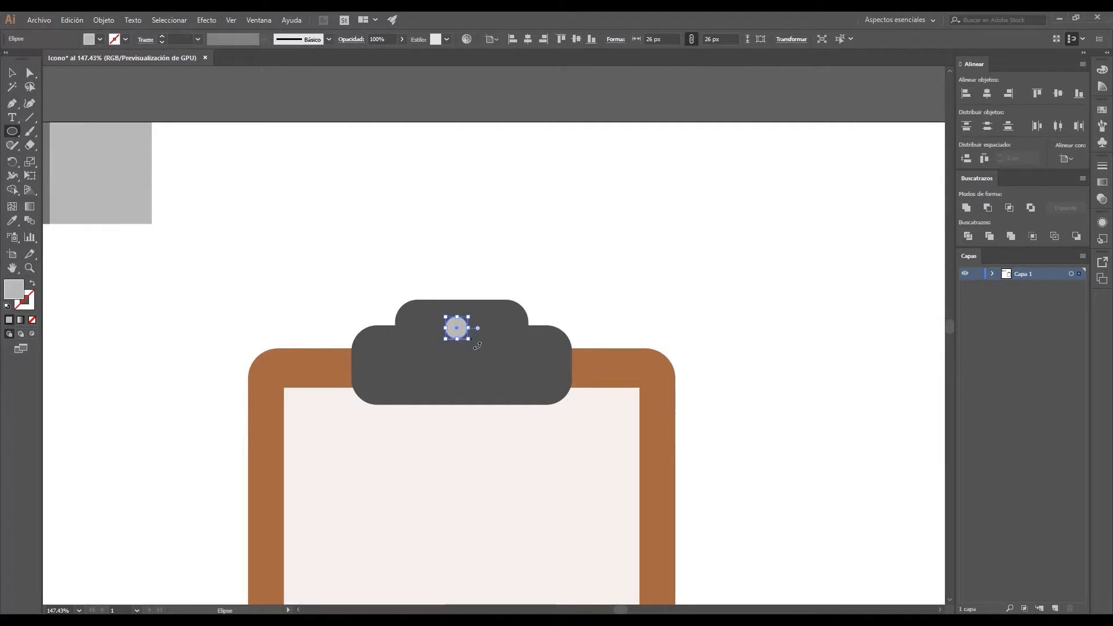
click(12, 72)
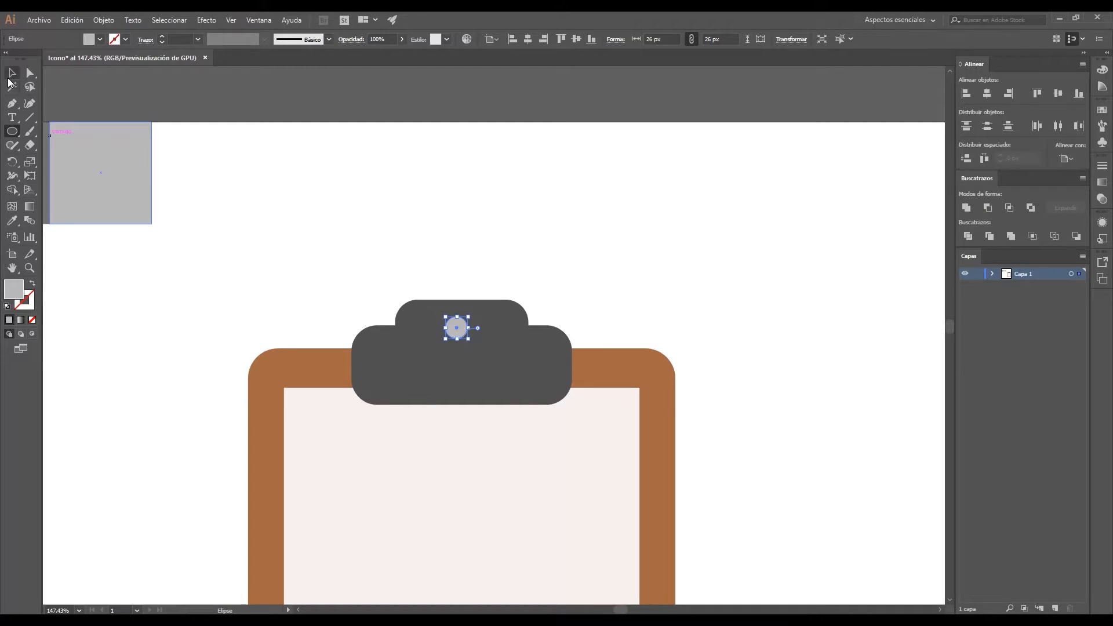
click(987, 93)
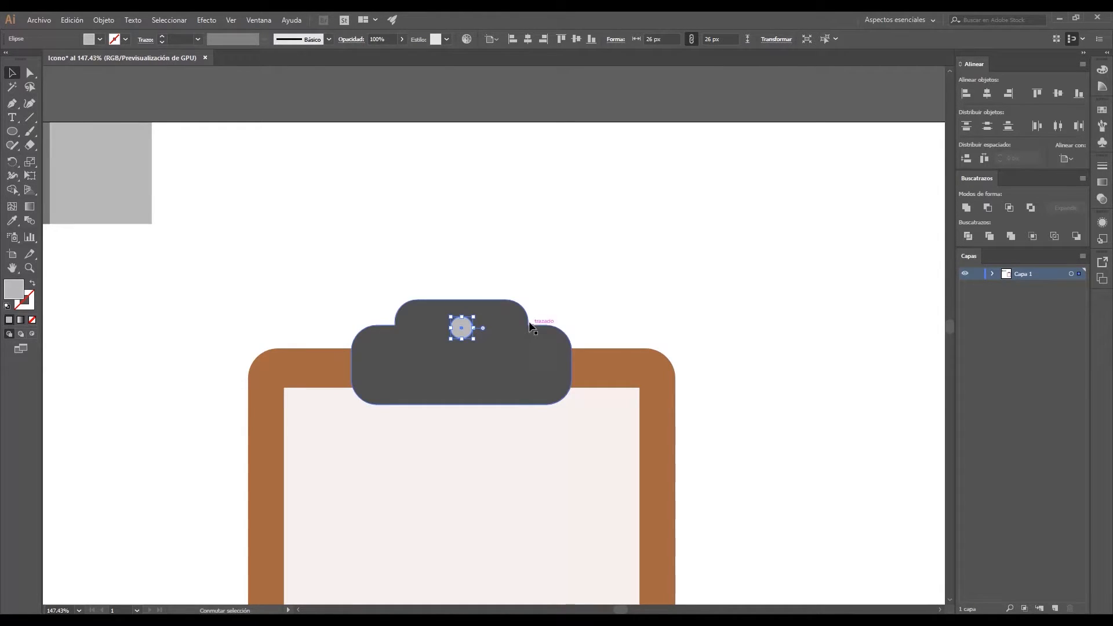
Subtract the circle from the dark grey clip with Minus Front to cut a round hole
shift+click(527, 345)
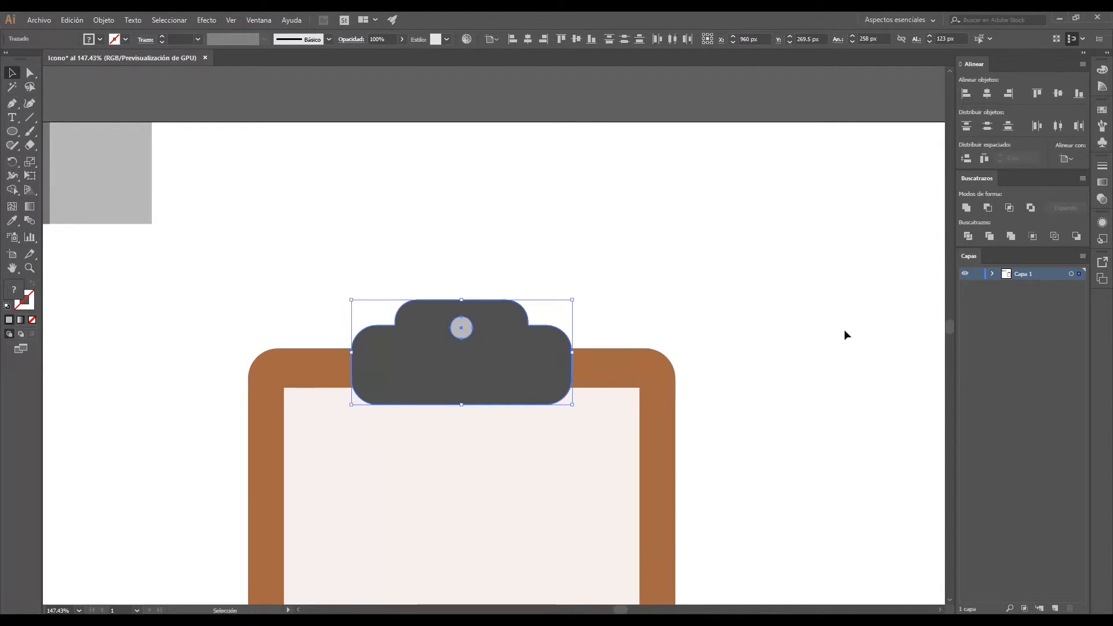
click(989, 208)
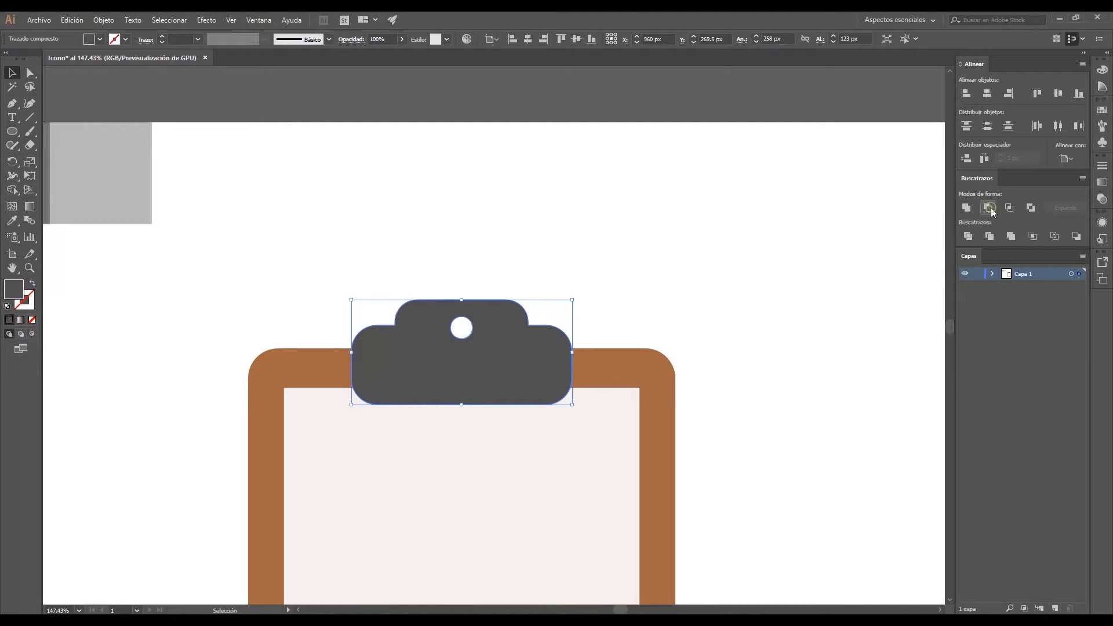
click(750, 299)
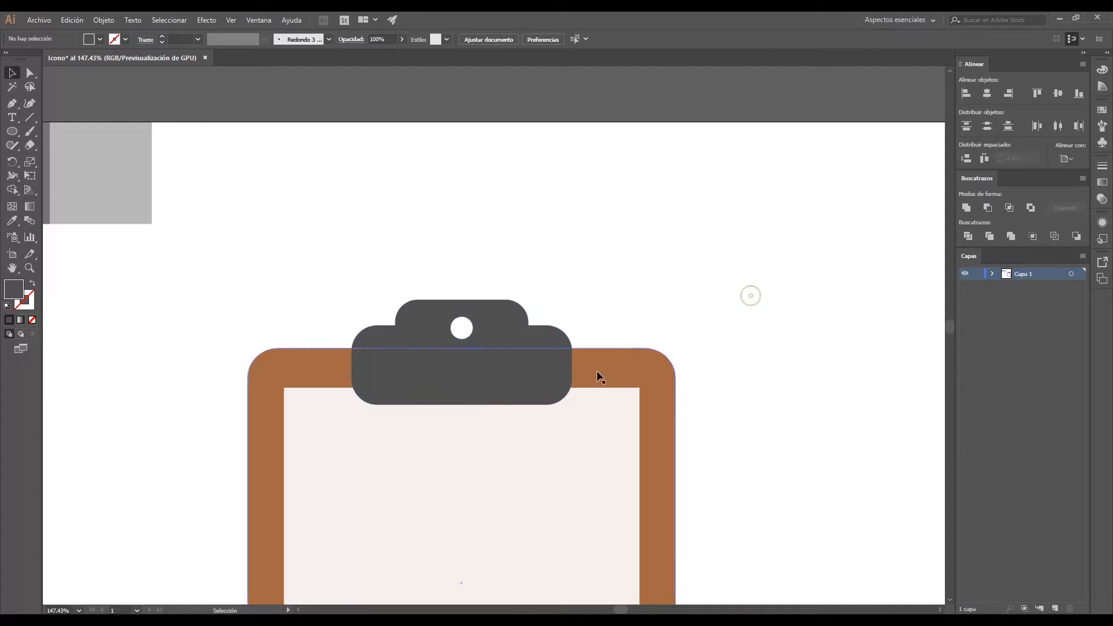
Draw a dark grey rounded square about 58 × 58 px with 10 px corners in the sheet's upper-left area
key(z)
alt+click(554, 408)
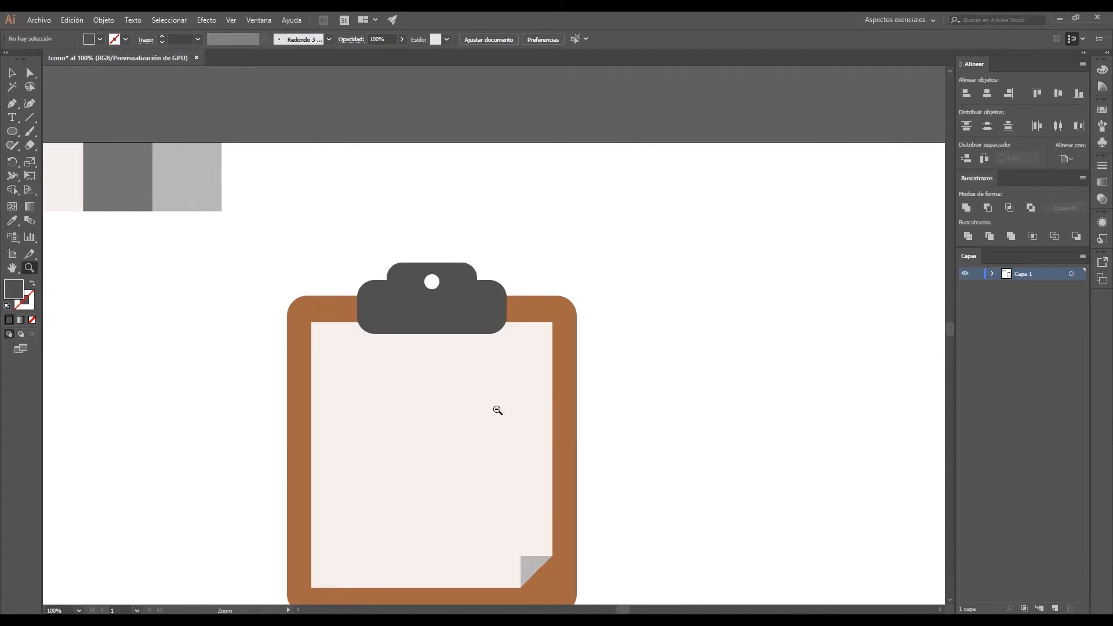
alt+click(499, 409)
drag(513, 364, 595, 331)
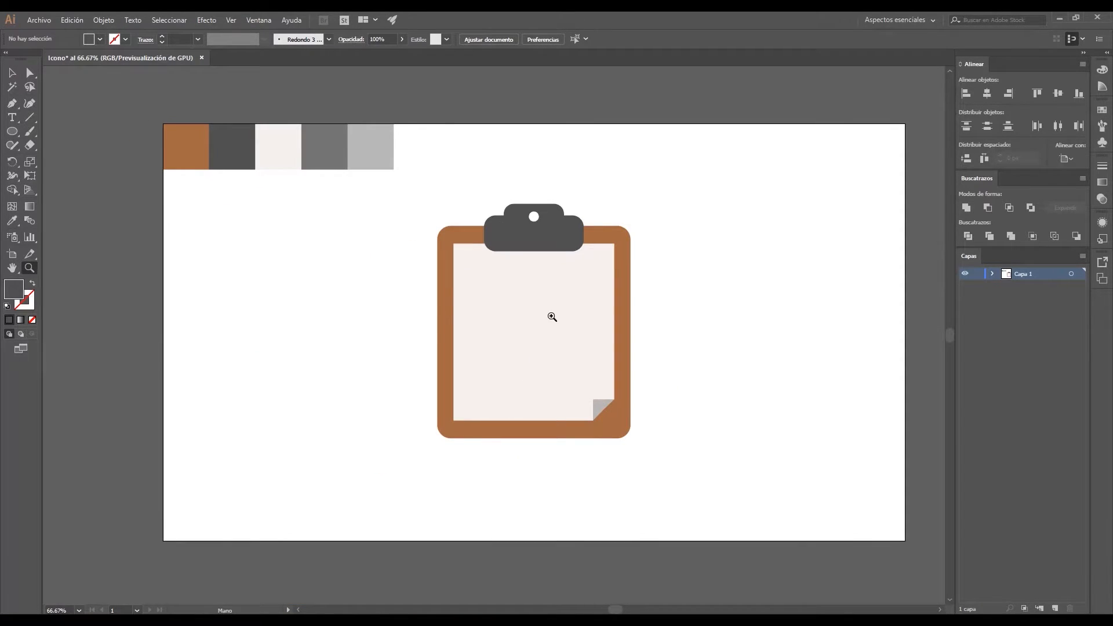
click(549, 316)
alt+click(548, 317)
drag(547, 315, 574, 302)
key(v)
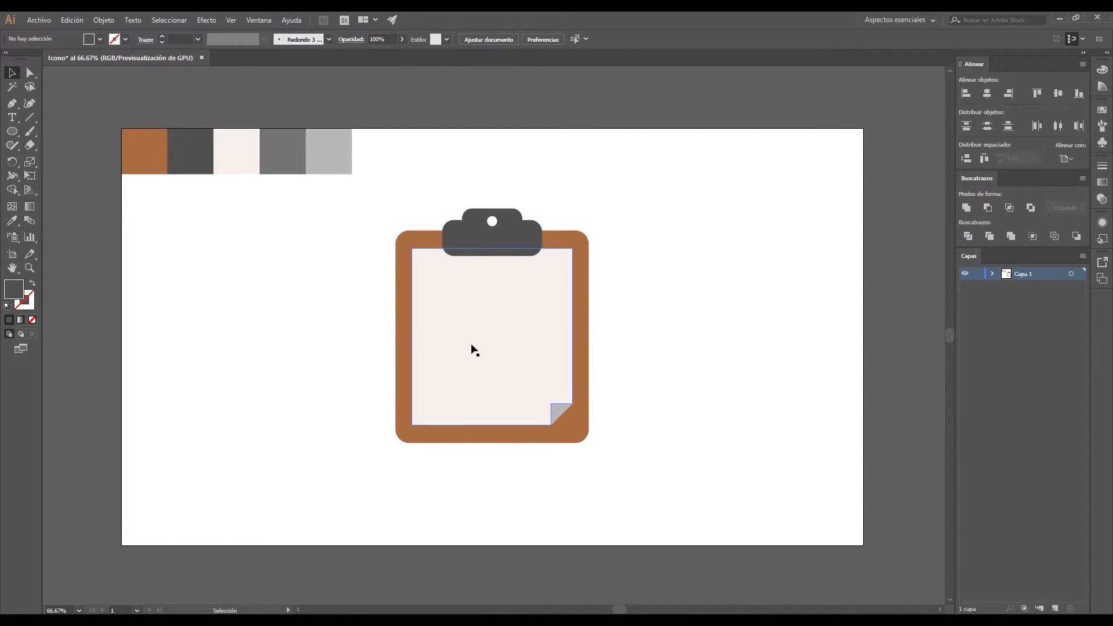
click(11, 131)
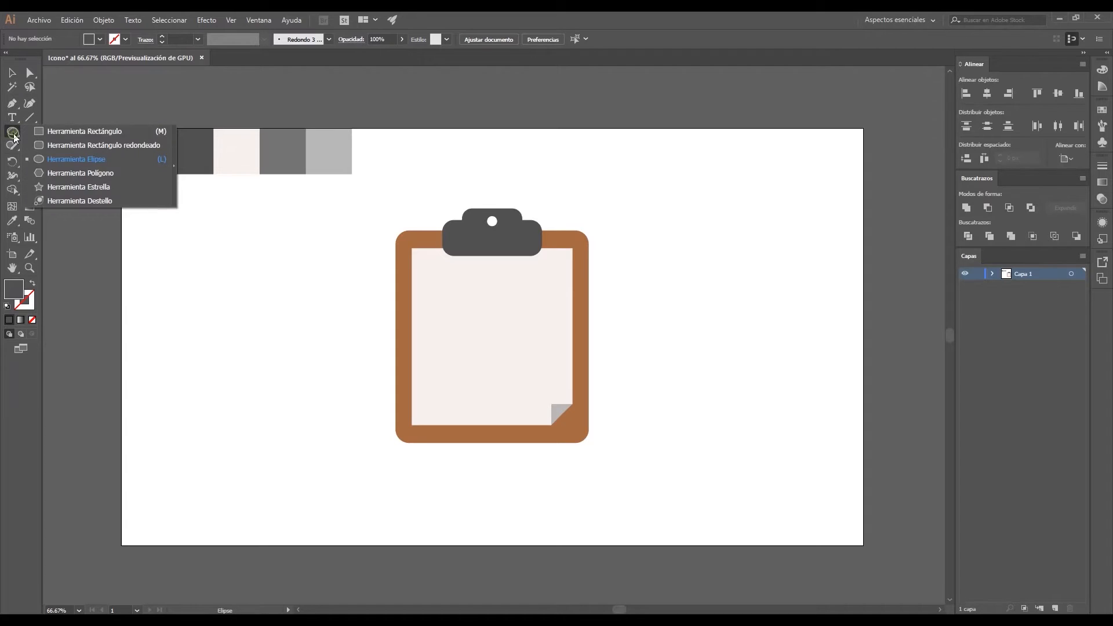
click(93, 146)
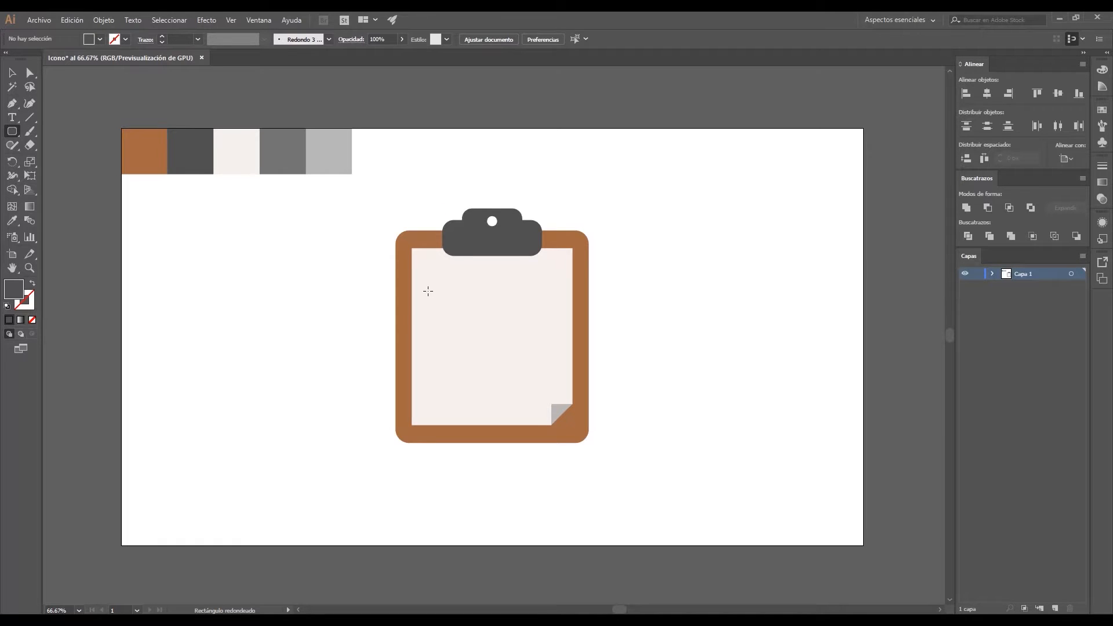
drag(427, 291, 451, 309)
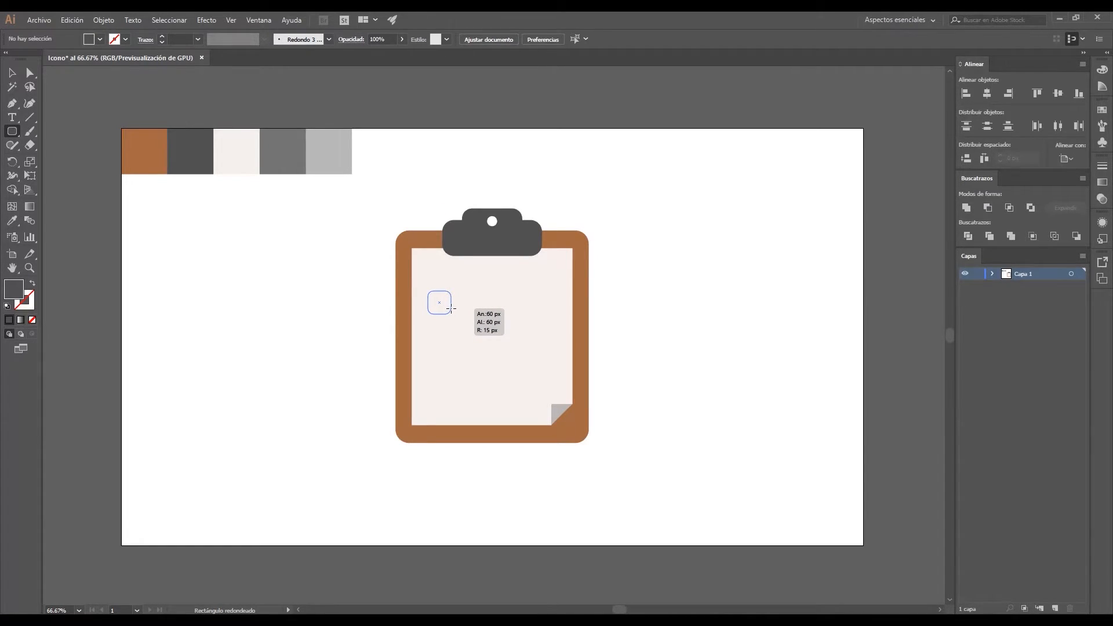
drag(451, 310, 451, 313)
key(Up)
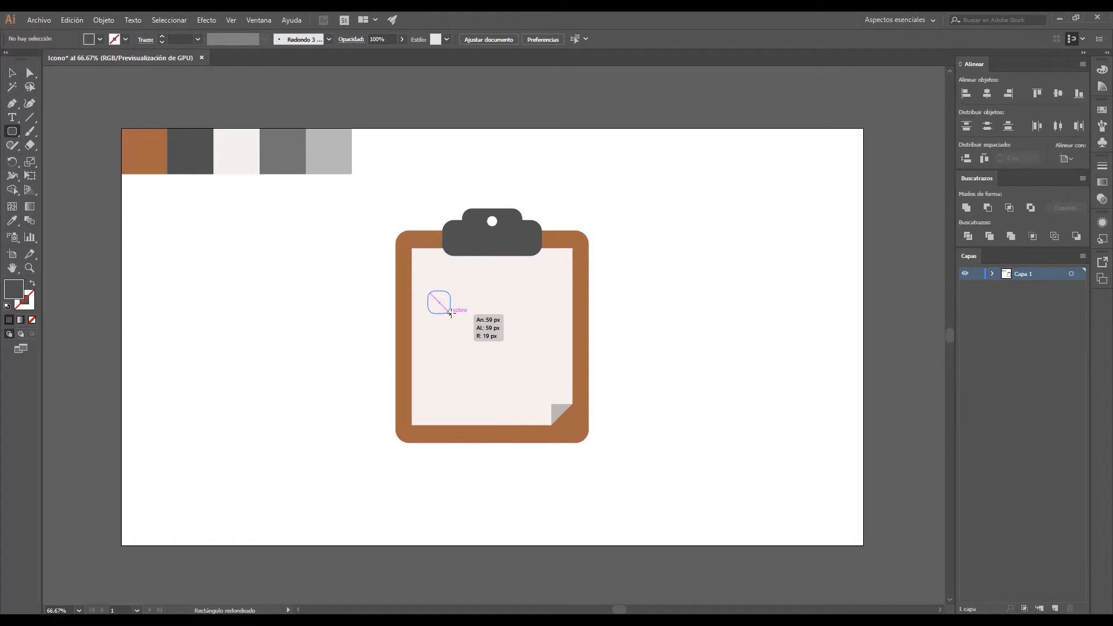
drag(450, 314, 450, 313)
key(Down)
key(Down)
key(Down)
drag(451, 313, 450, 313)
key(Up)
key(Up)
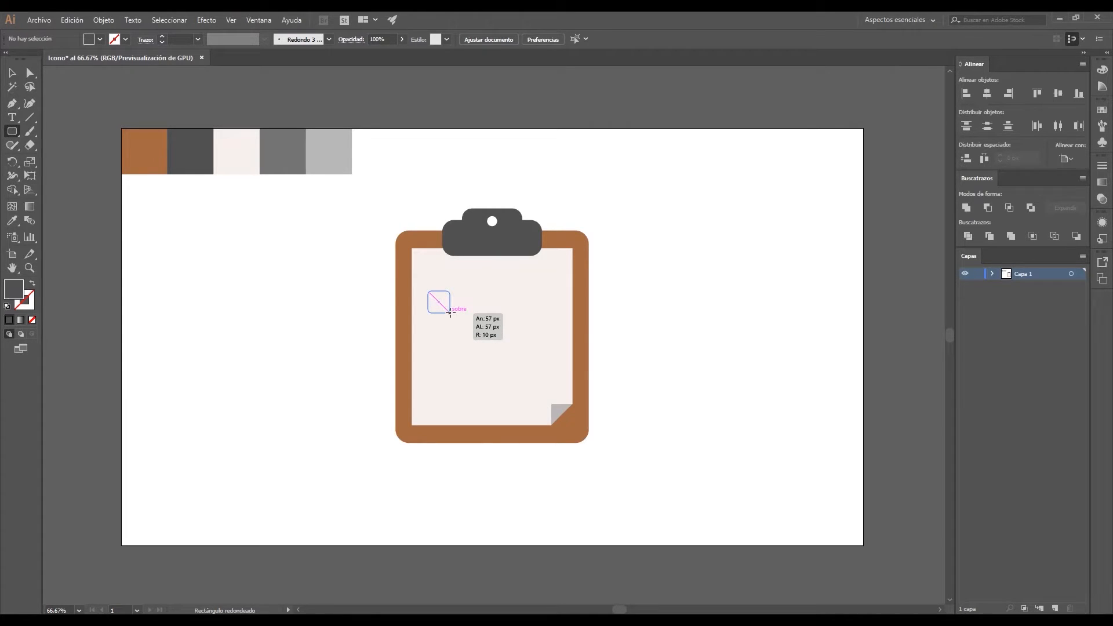
mouse_move(451, 312)
mouse_down()
mouse_move(442, 297)
mouse_move(449, 309)
mouse_up()
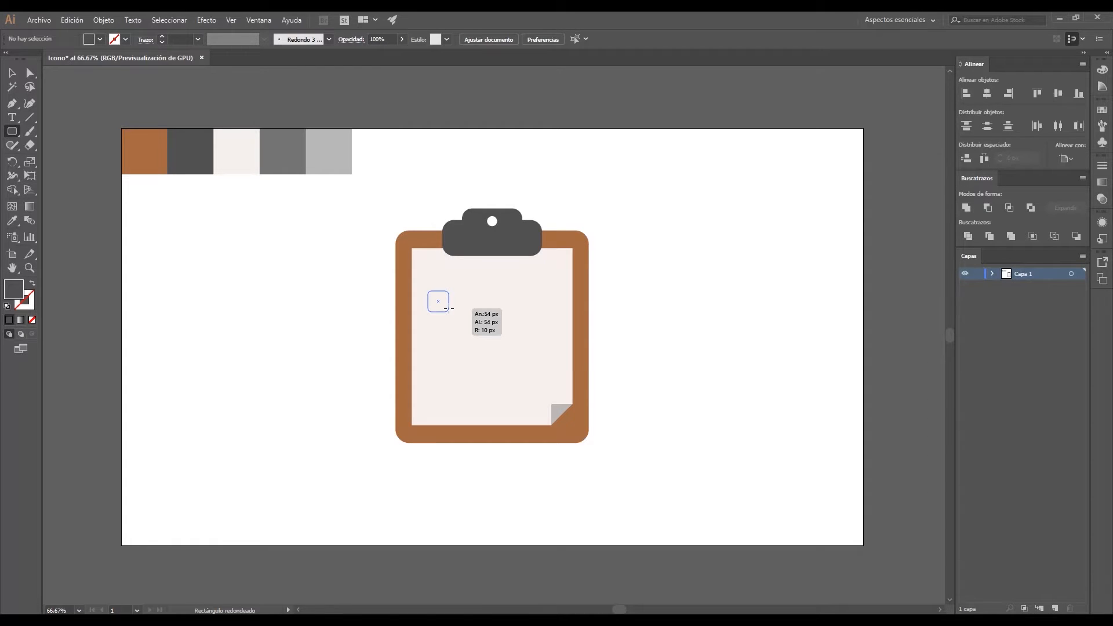
drag(448, 309, 450, 310)
drag(450, 310, 450, 310)
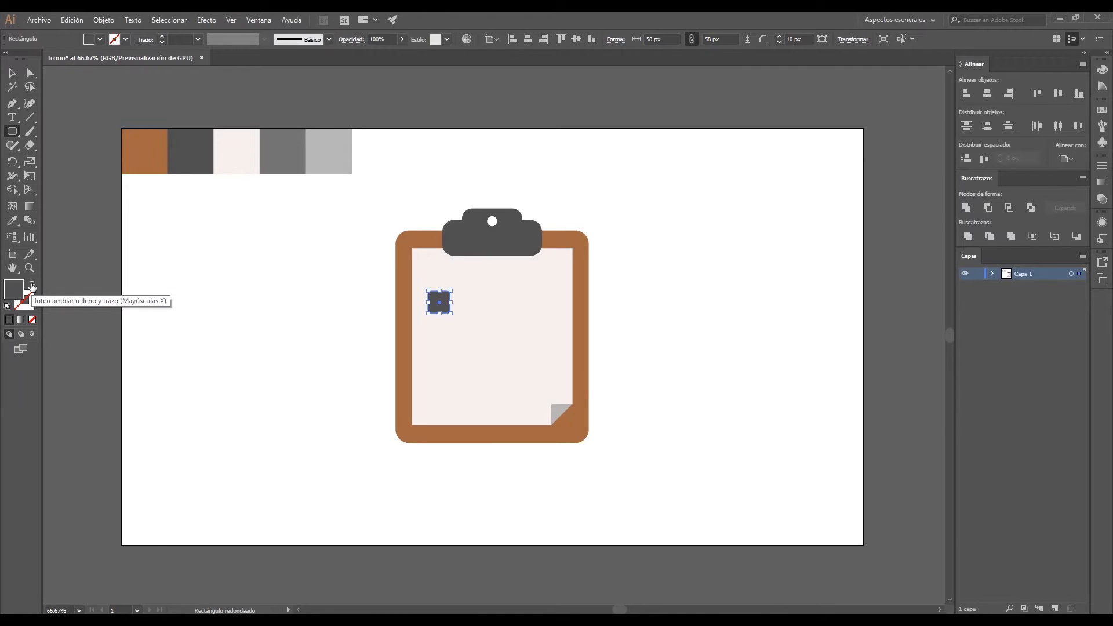
Swap the small rounded square's fill and stroke so it is an unfilled dark grey outline, and apply the Redondo 10 pt. brush
click(32, 284)
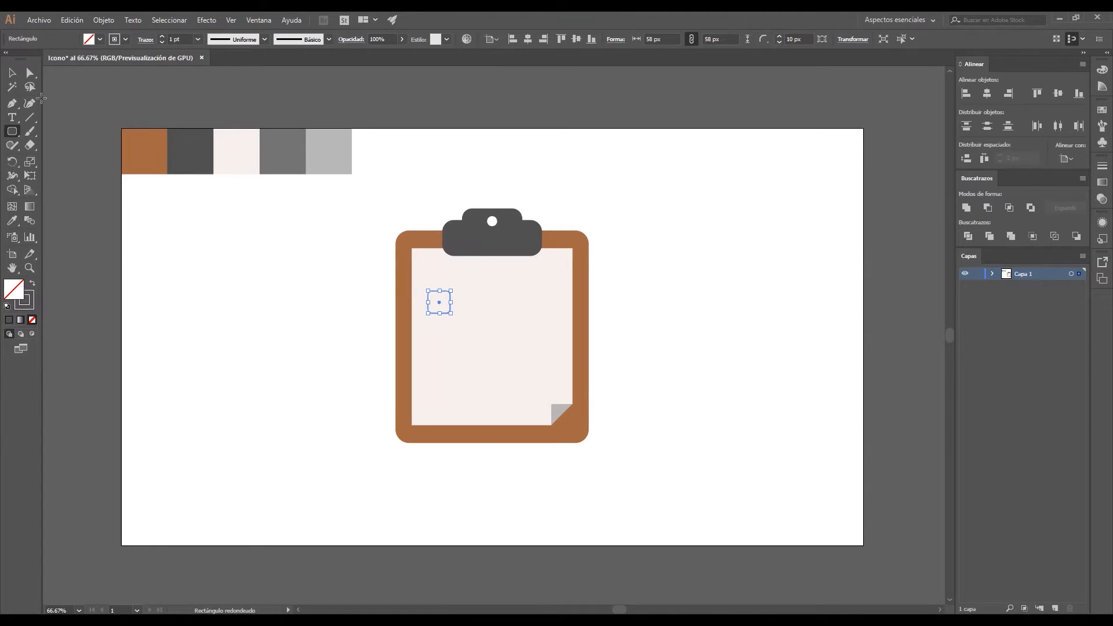
click(12, 72)
click(322, 260)
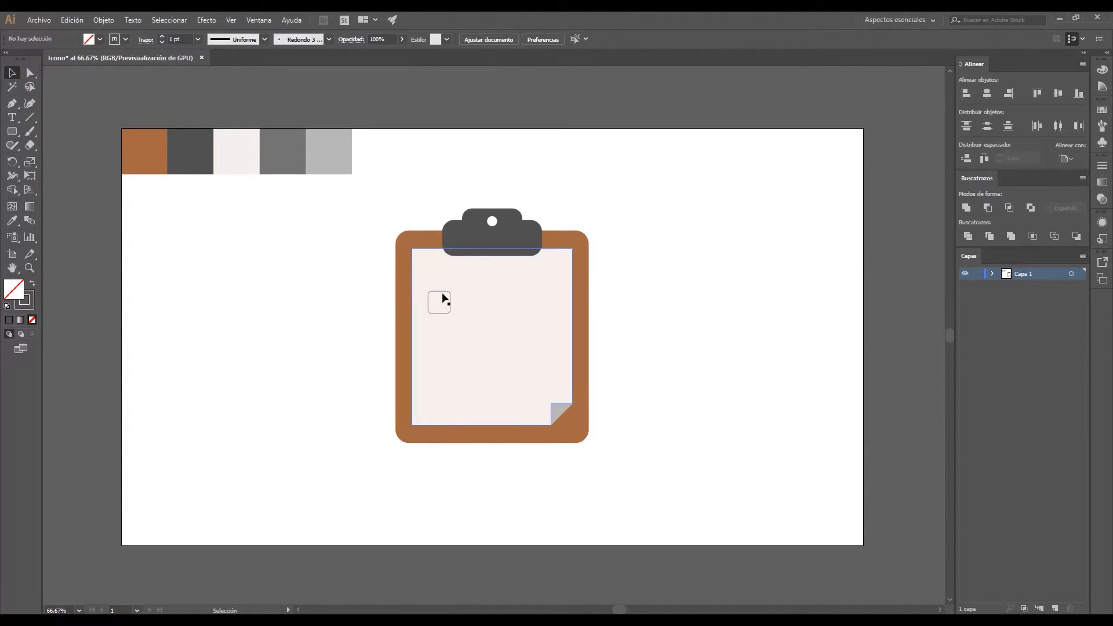
click(443, 297)
click(329, 41)
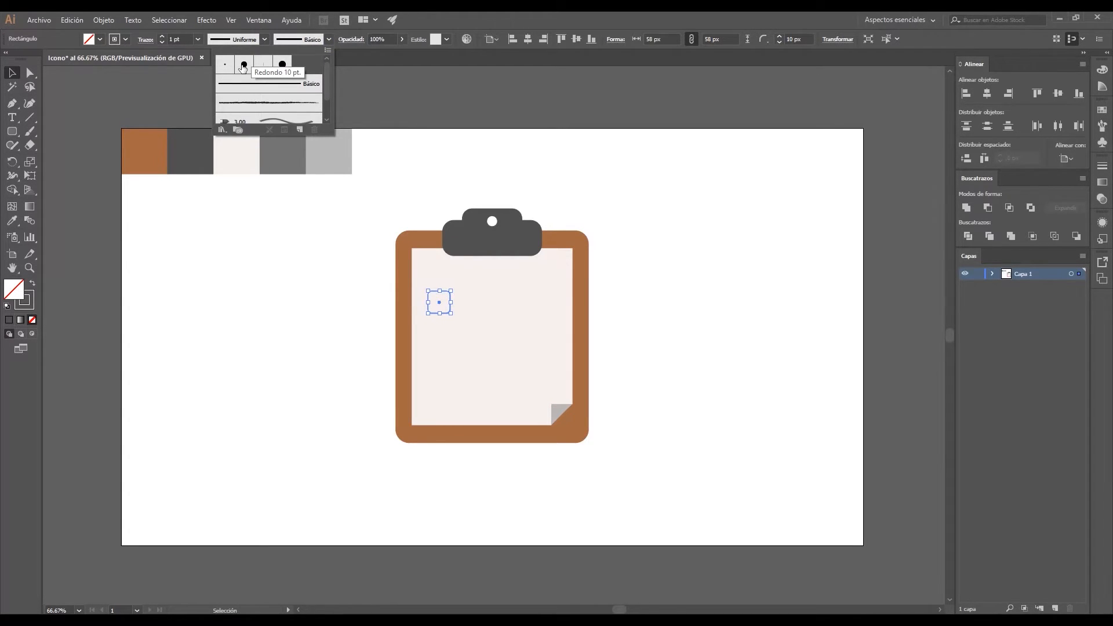
click(243, 67)
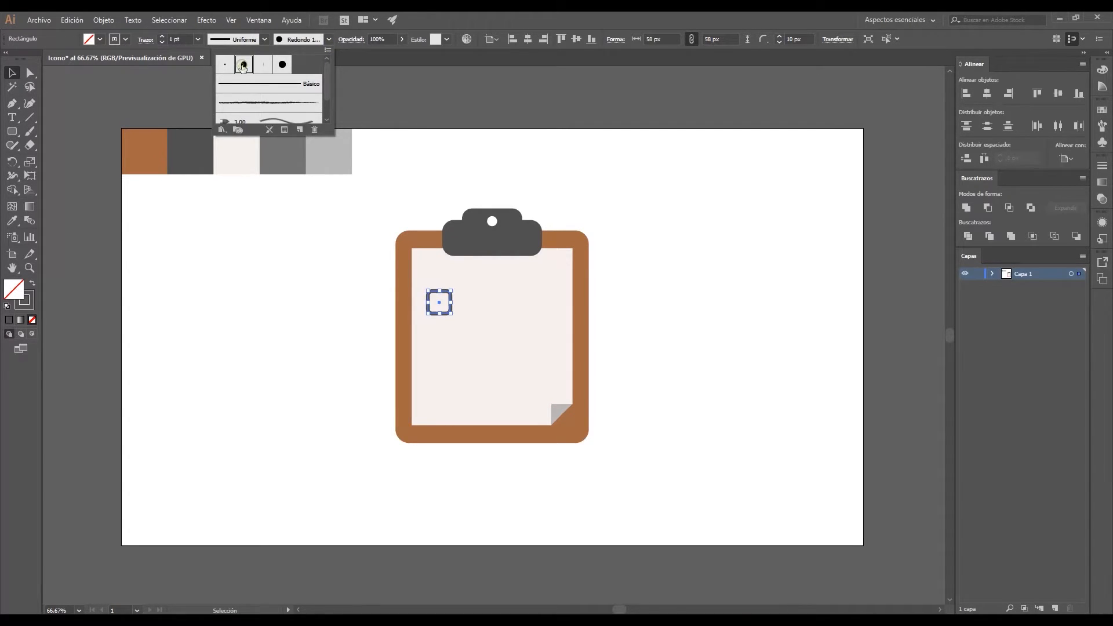
Set the rounded square's stroke weight to 0.8 pt
click(183, 42)
text(0.5)
key(Return)
click(180, 39)
text(0)
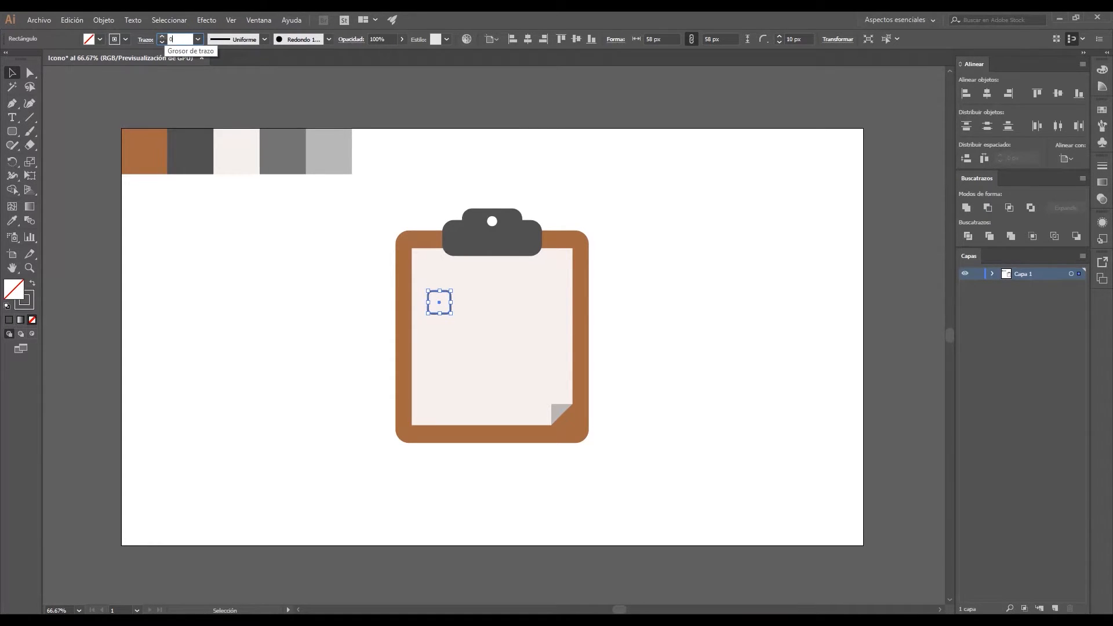
key(Return)
click(441, 135)
Move the checkbox about 8.5 px right and 28.5 px up, and duplicate it twice straight down at equal spacing
drag(449, 302, 453, 292)
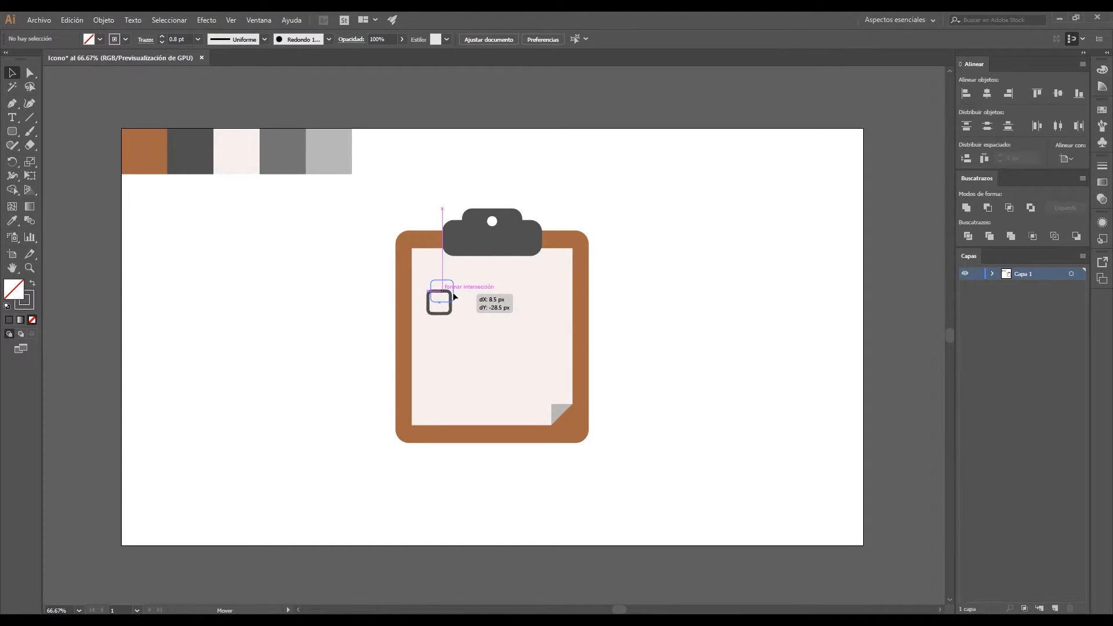
drag(453, 294, 453, 294)
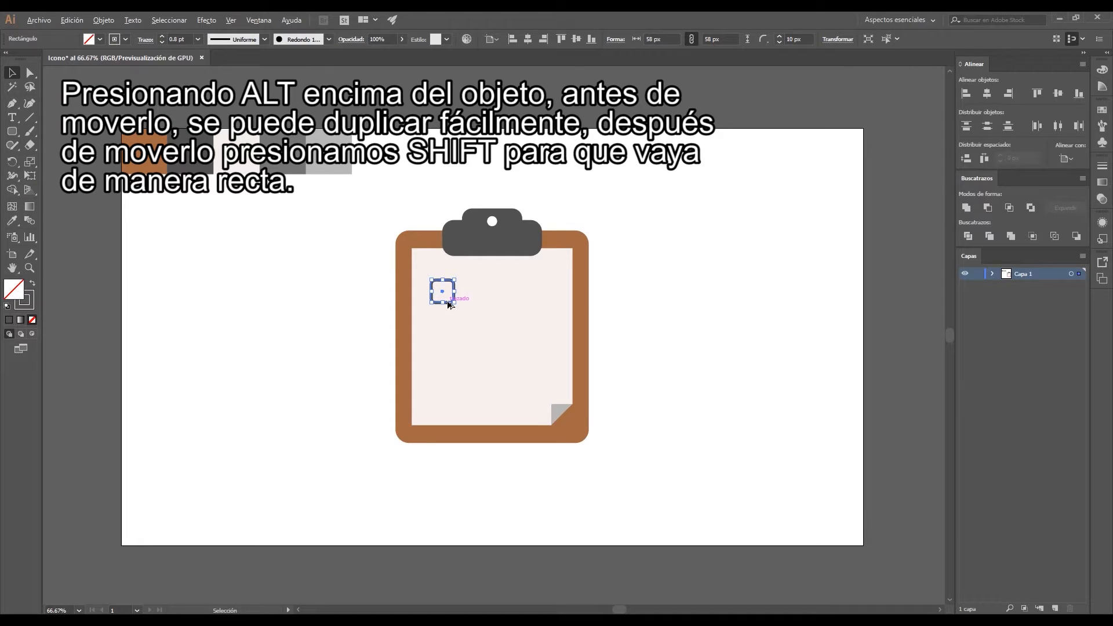
drag(448, 306, 451, 344)
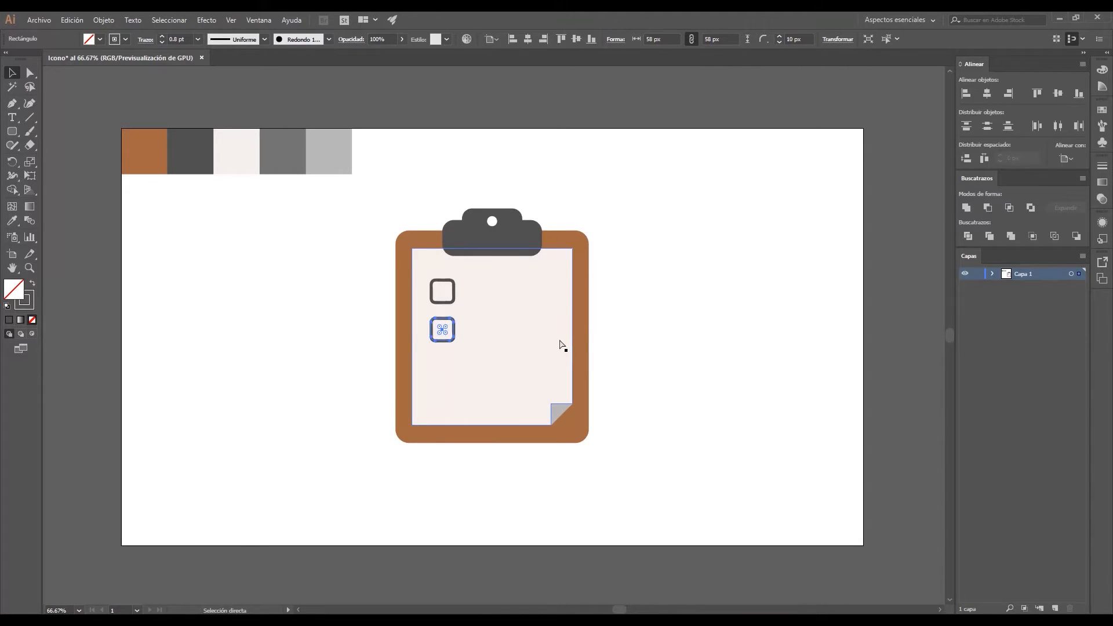
key(ctrl+d)
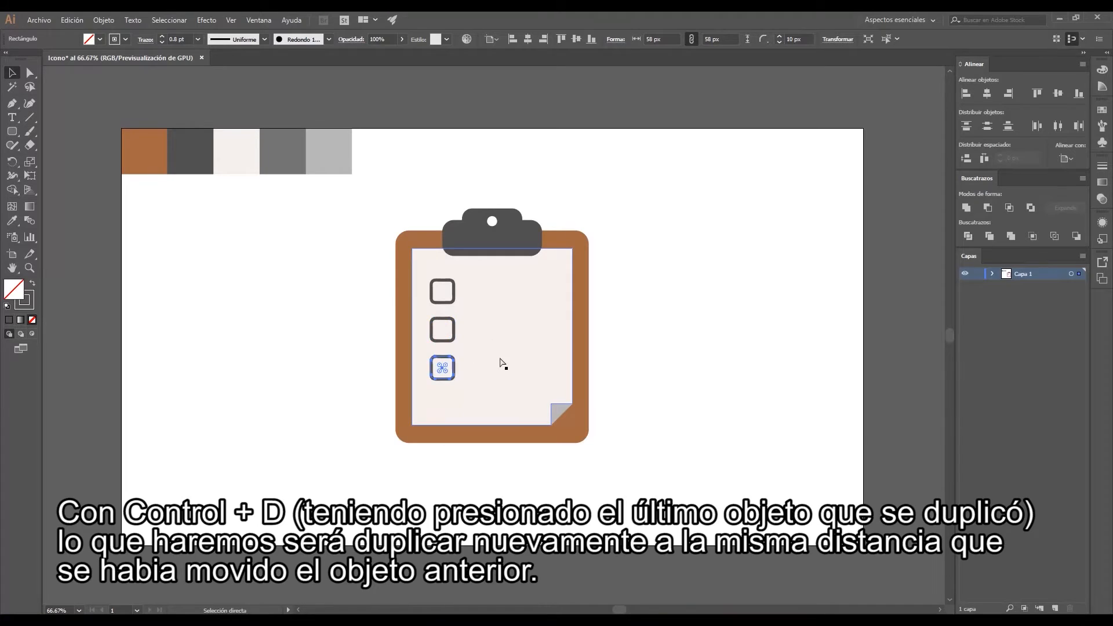
click(686, 339)
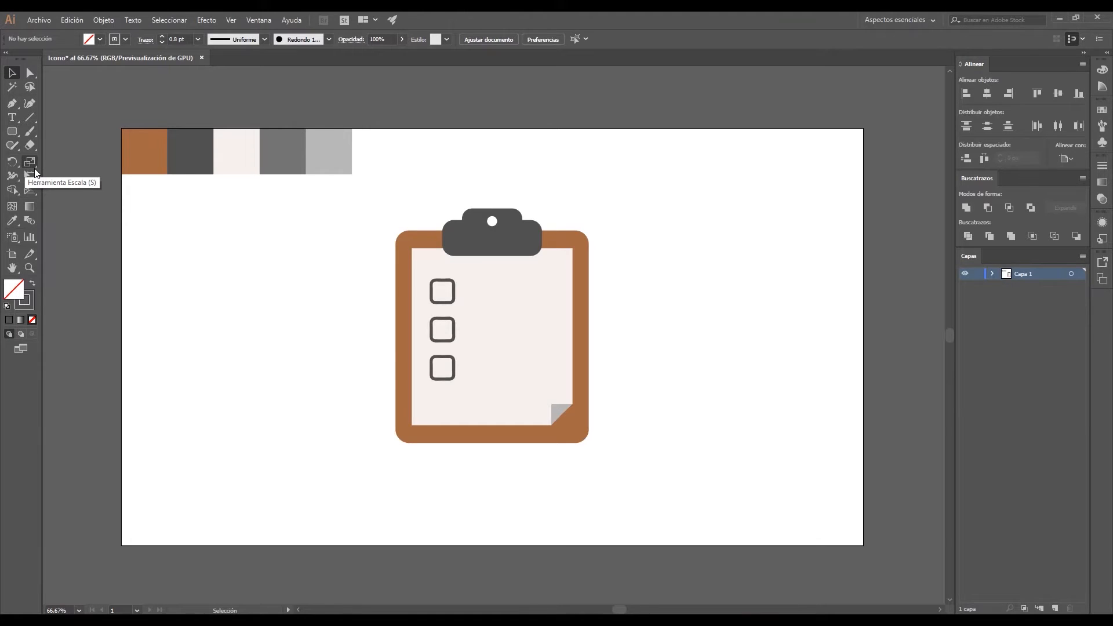
Draw an open three-point check mark about 73 × 51 px with the Pen tool, starting inside the top checkbox and extending past its upper-right corner
key(p)
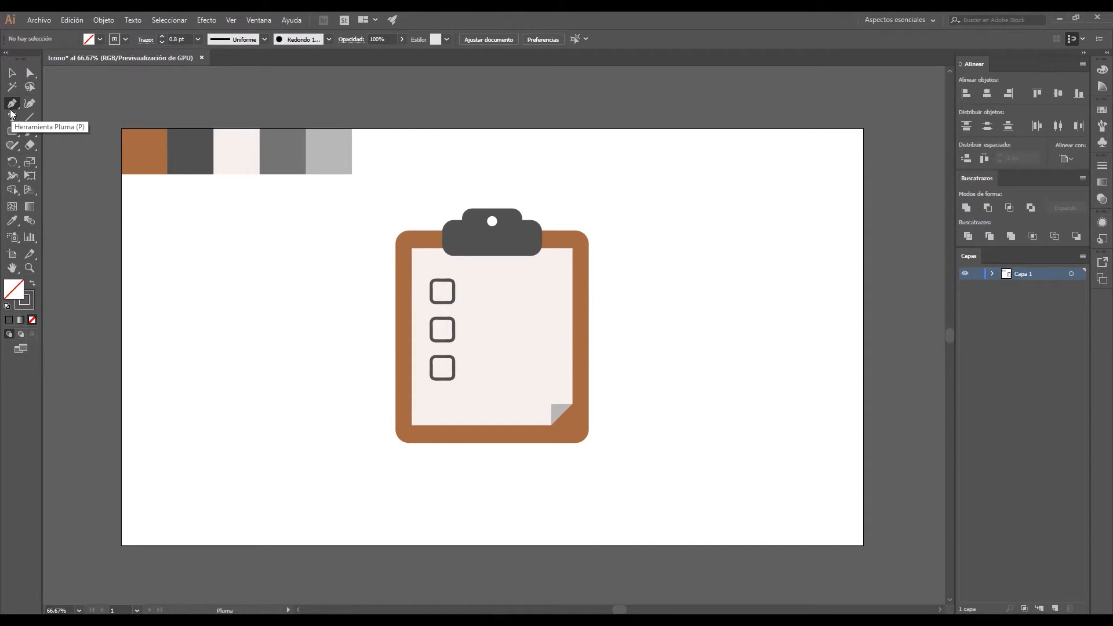
key(z)
click(478, 304)
click(479, 347)
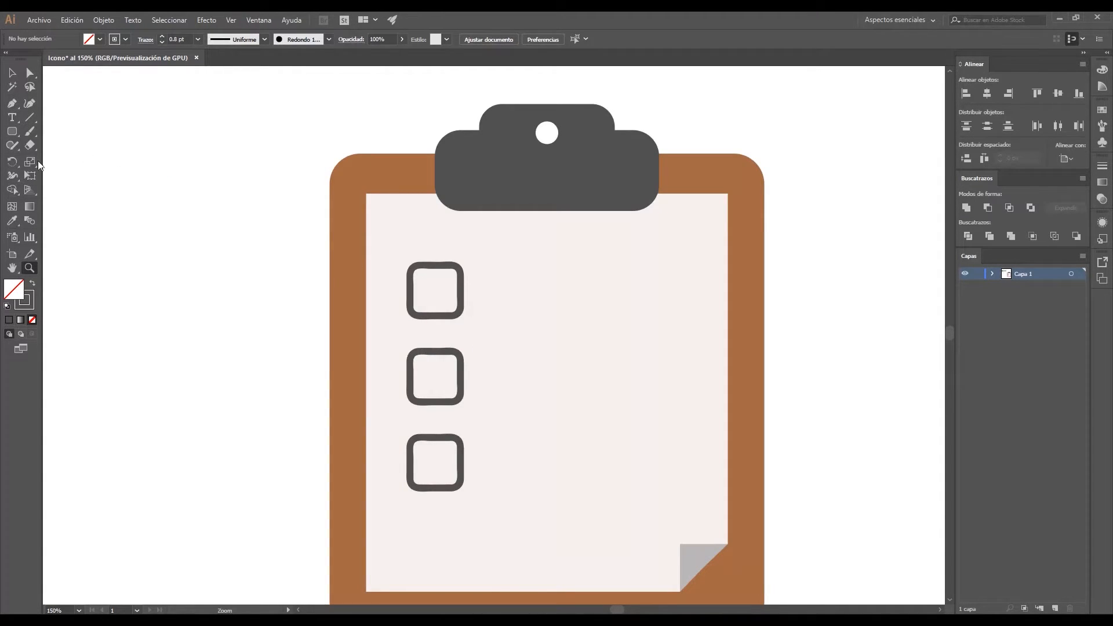
click(11, 103)
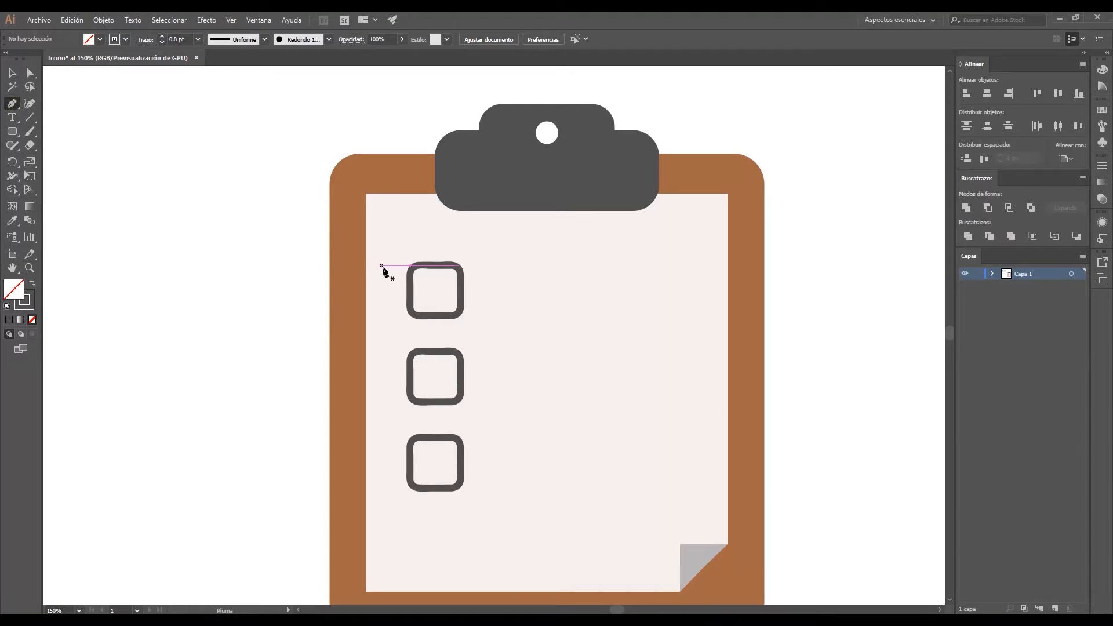
click(430, 293)
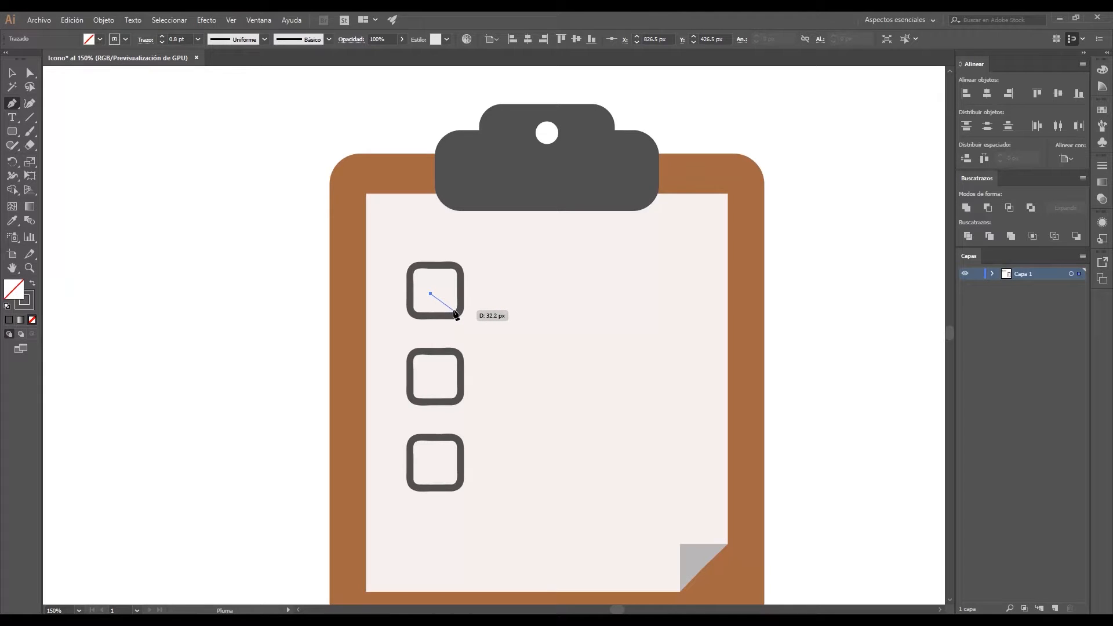
click(451, 309)
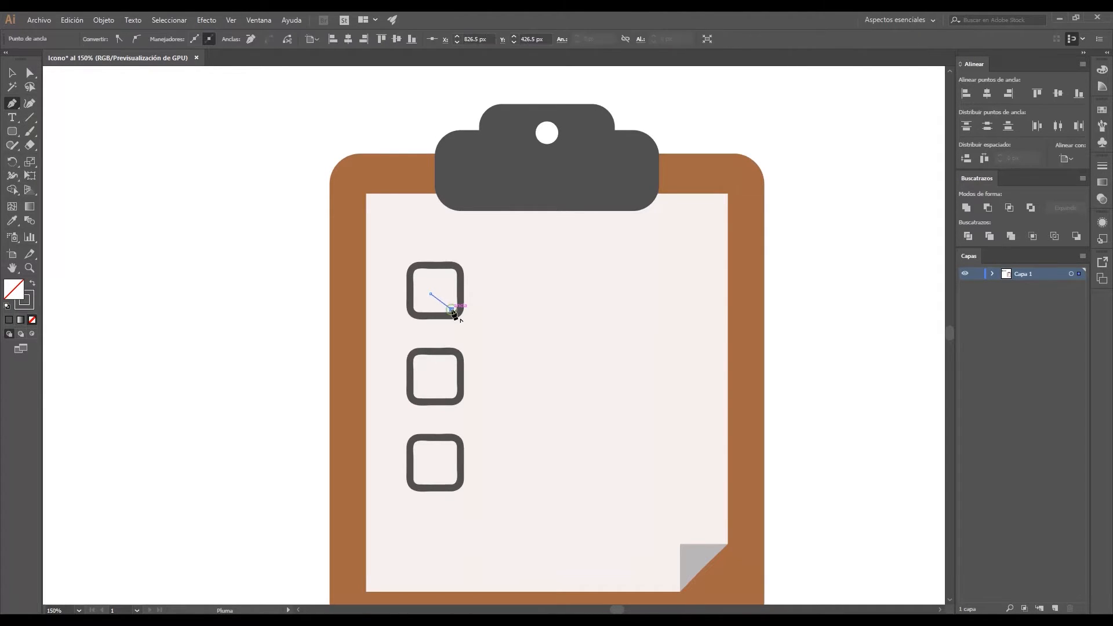
click(493, 265)
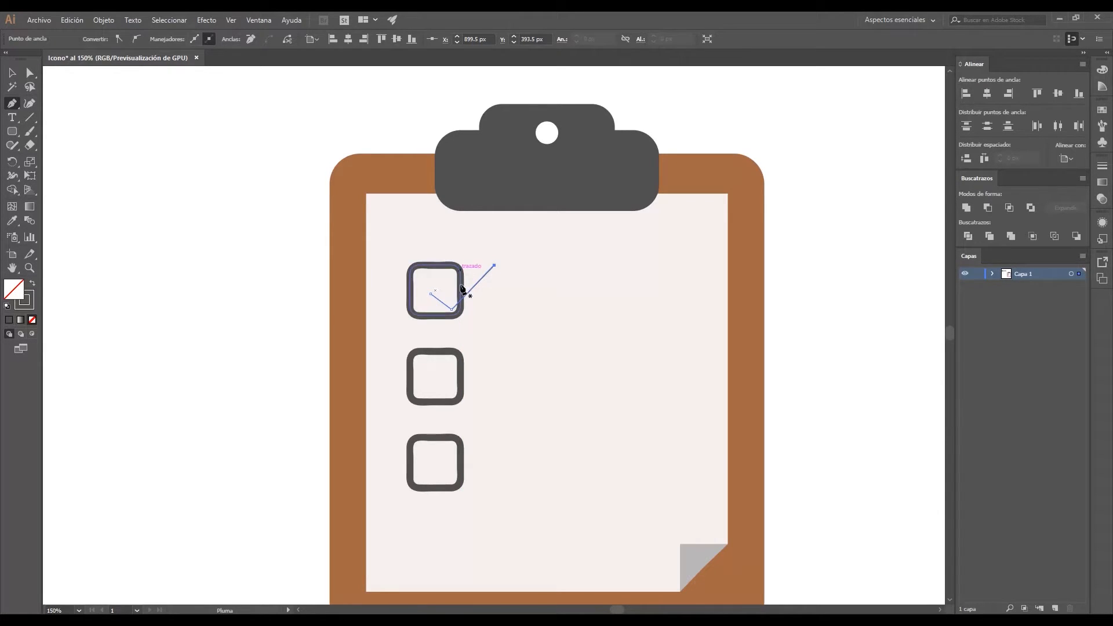
key(Escape)
click(14, 76)
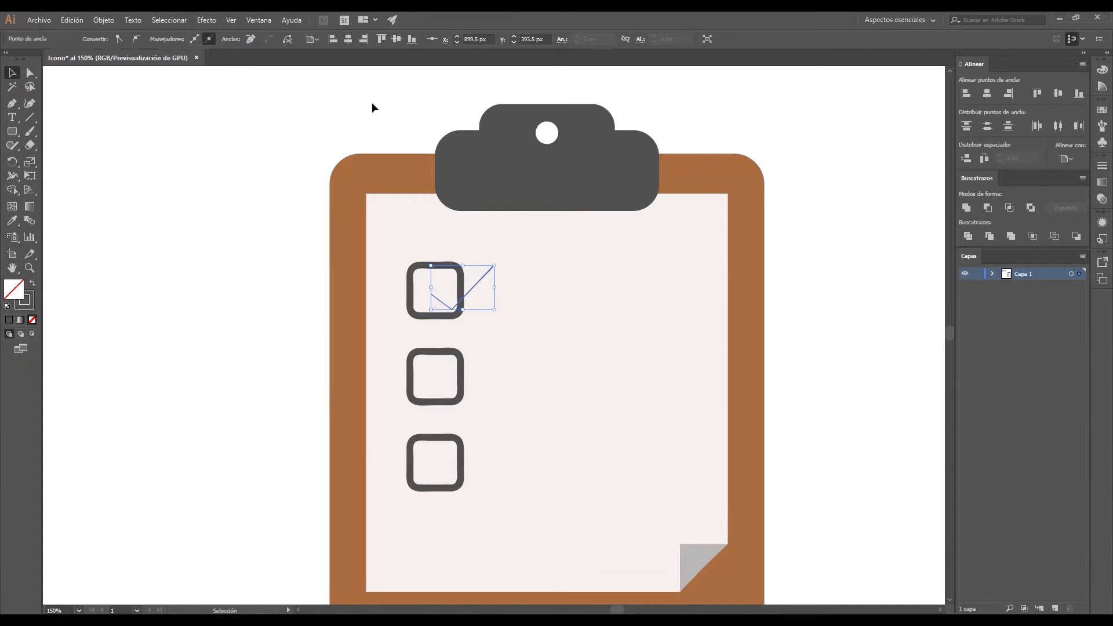
Apply the Redondo 10 pt. brush to the check mark path
click(305, 148)
click(482, 284)
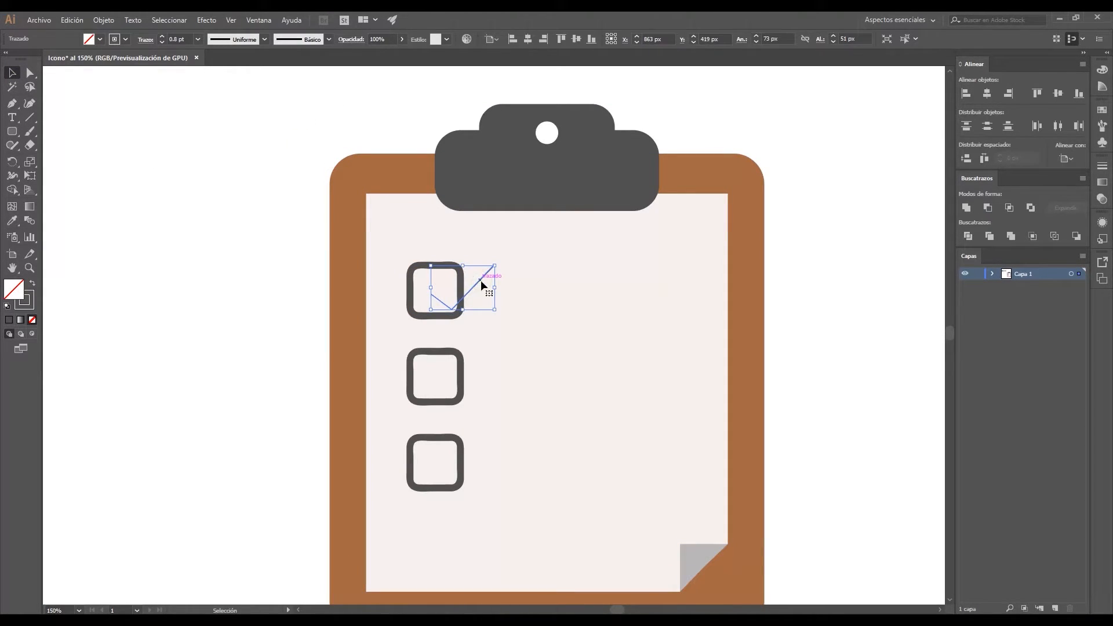
click(328, 40)
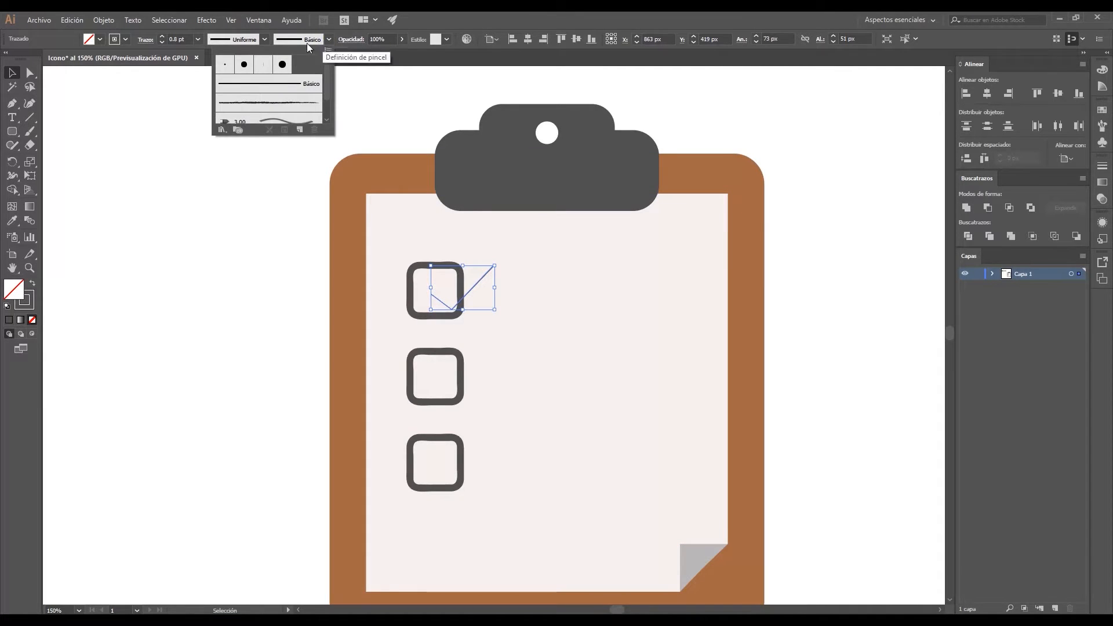
click(243, 67)
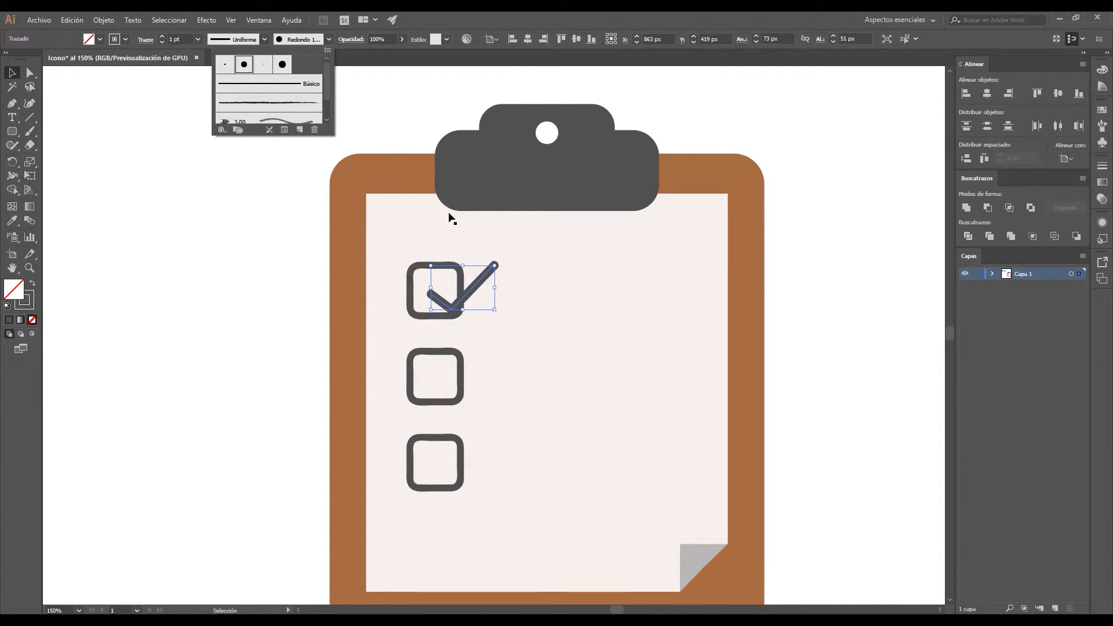
Set the check mark's stroke weight to 1.3 pt
click(183, 40)
double_click(183, 40)
text(1.2)
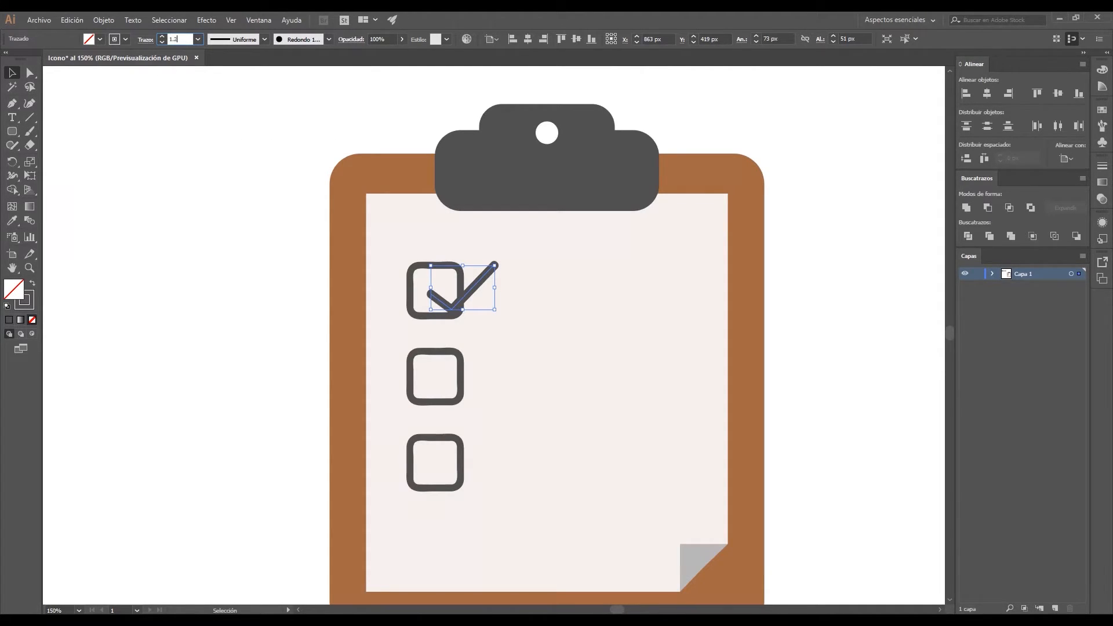
key(Return)
double_click(183, 41)
text(1)
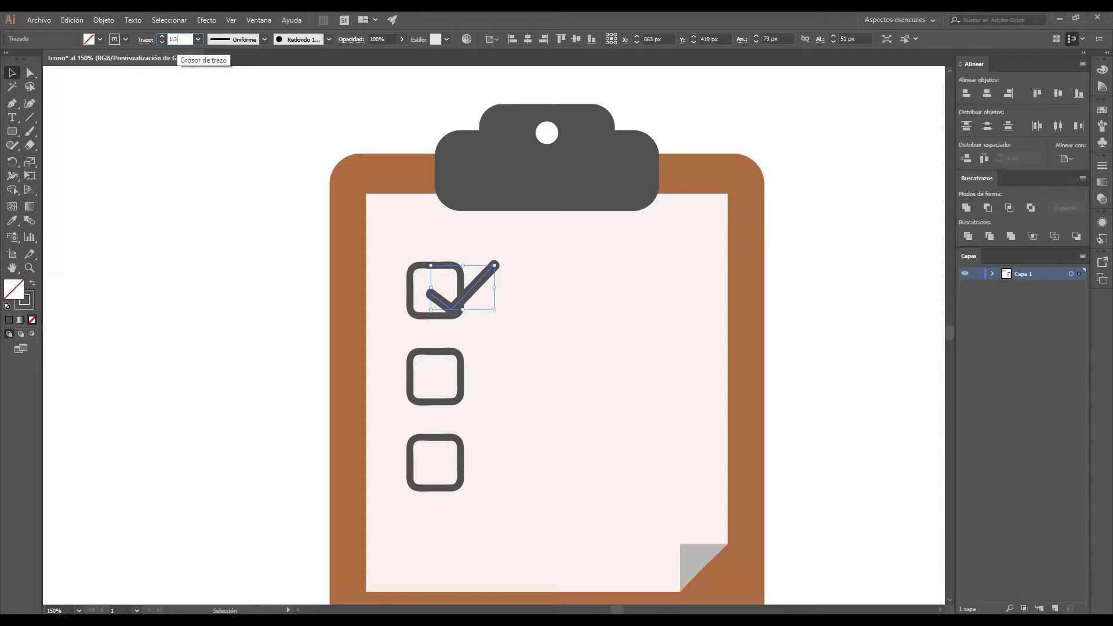
text(.3)
key(Return)
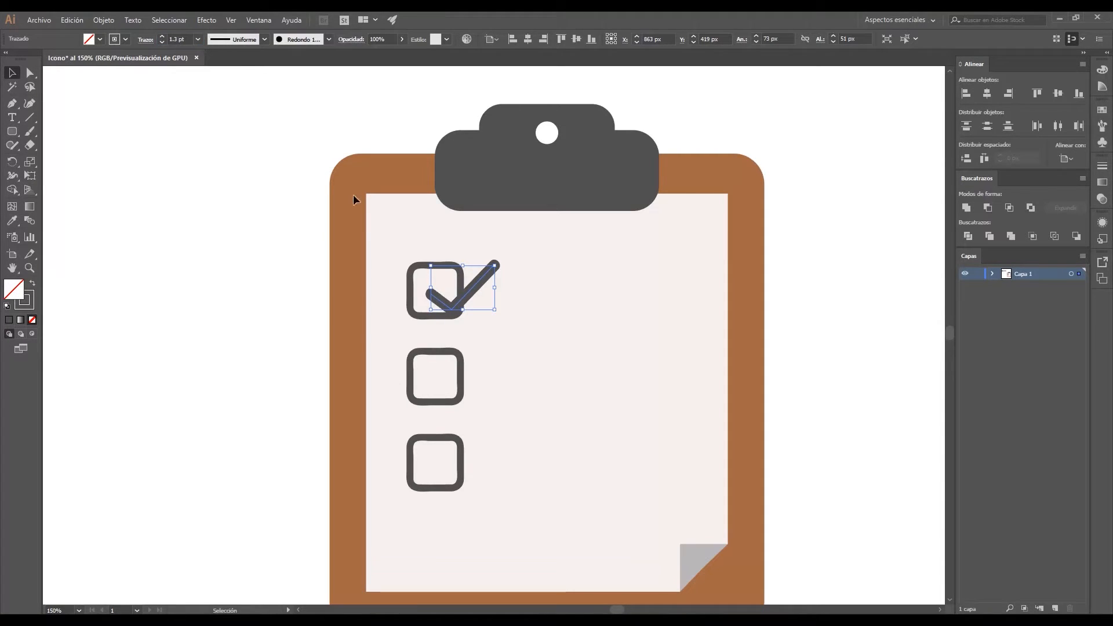
Shift the check mark slightly up and left to X 856, Y 415 px, and raise its long arm's end point to Y 384.5 px
drag(479, 285, 470, 282)
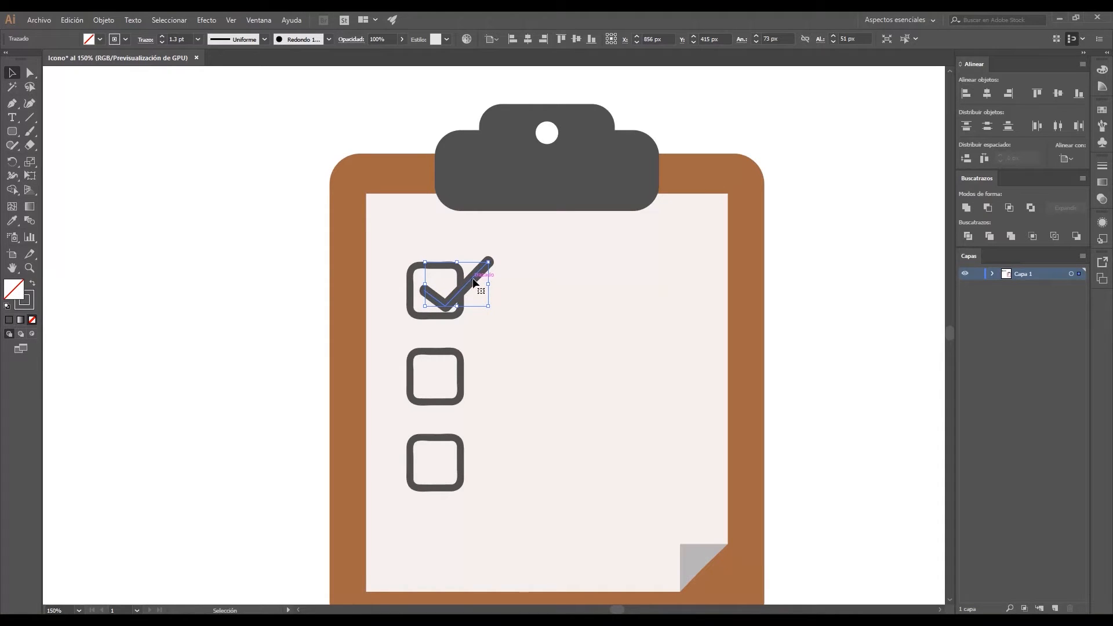
click(30, 72)
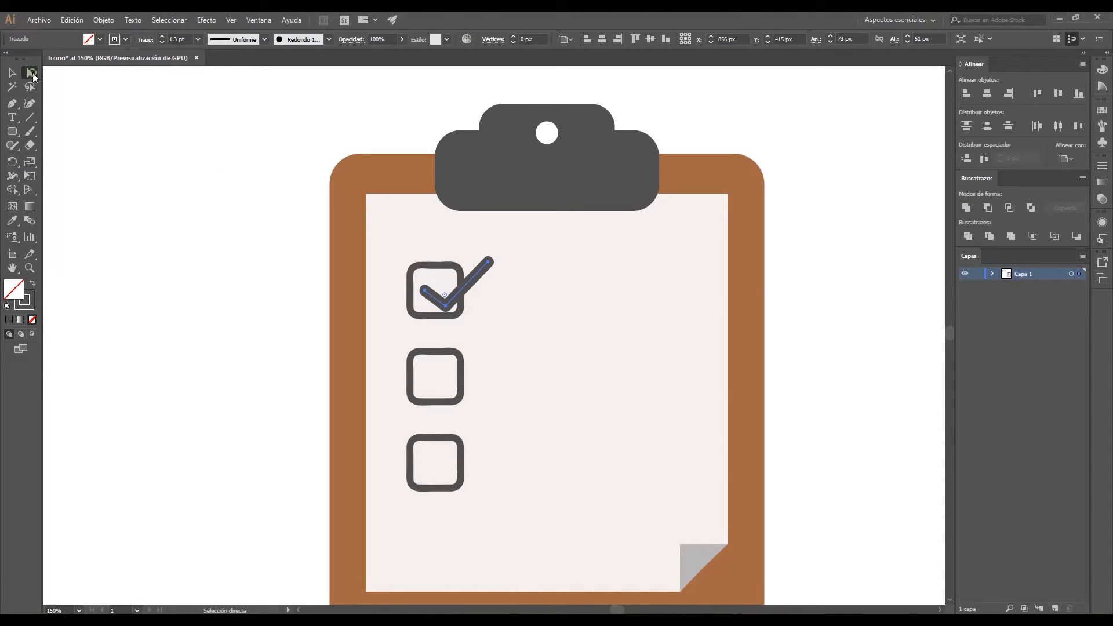
drag(489, 262, 488, 262)
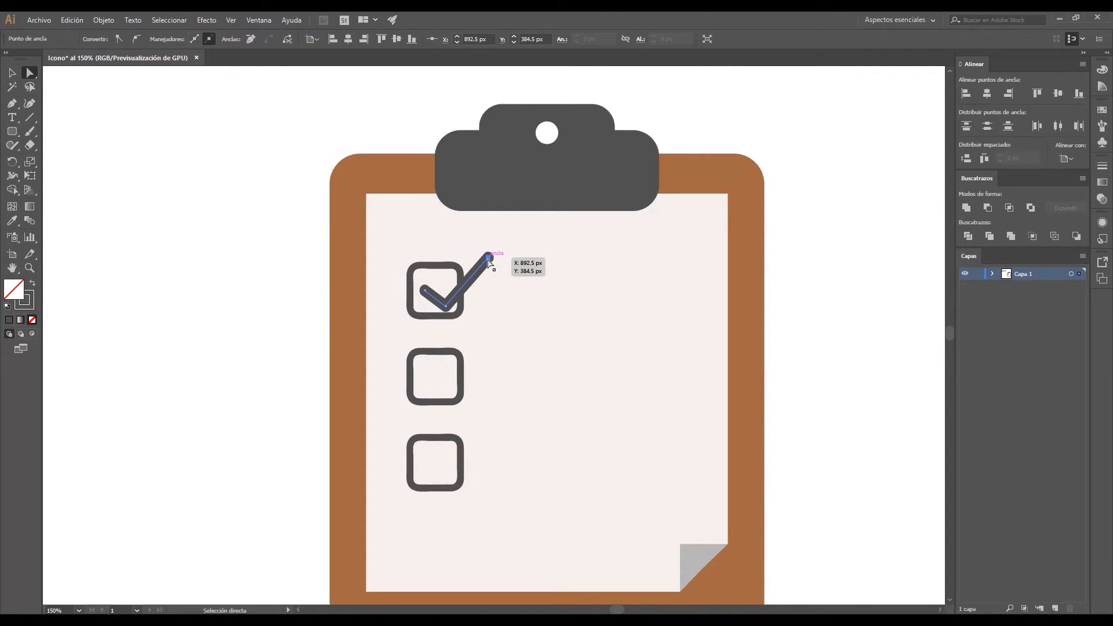
click(12, 72)
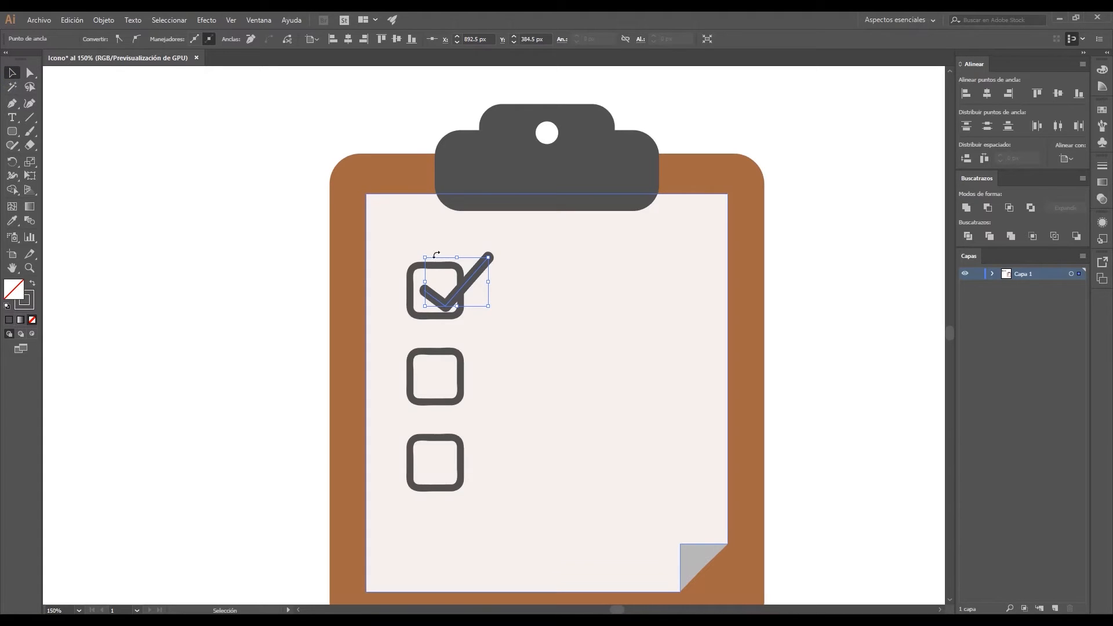
key(Up)
click(313, 235)
Nudge the whole check mark up 2 px over the top checkbox
click(452, 288)
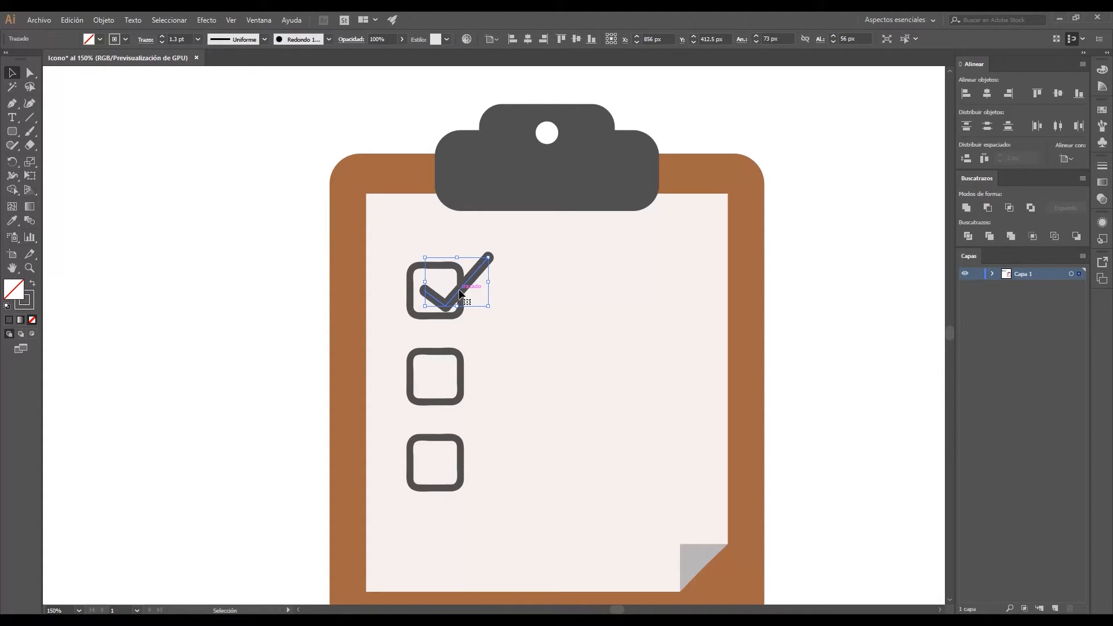
key(Up)
key(Up)
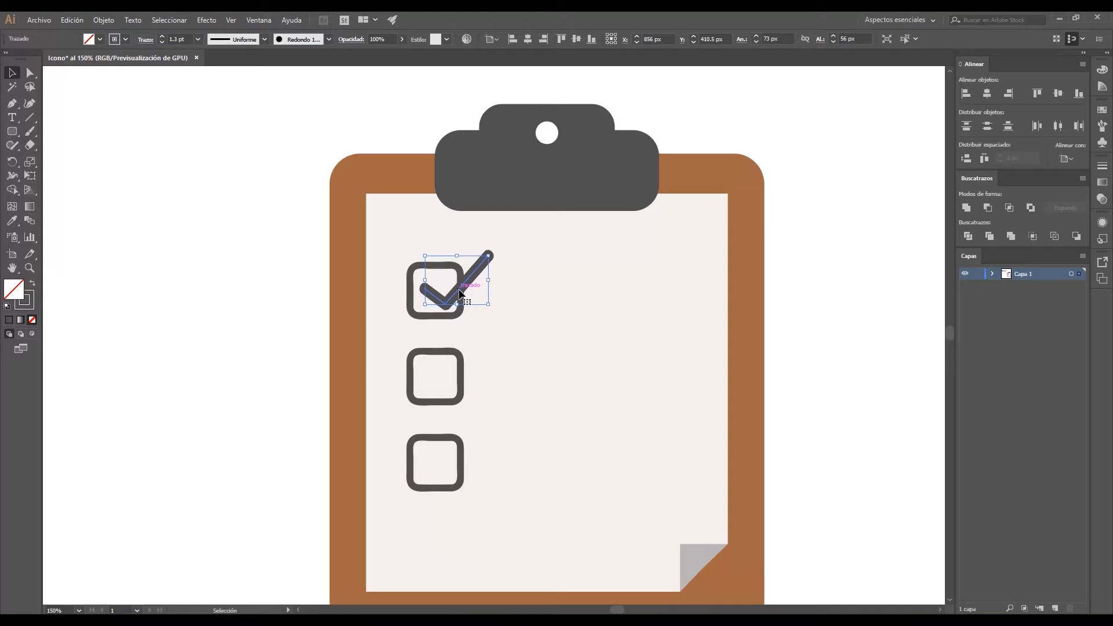
click(259, 275)
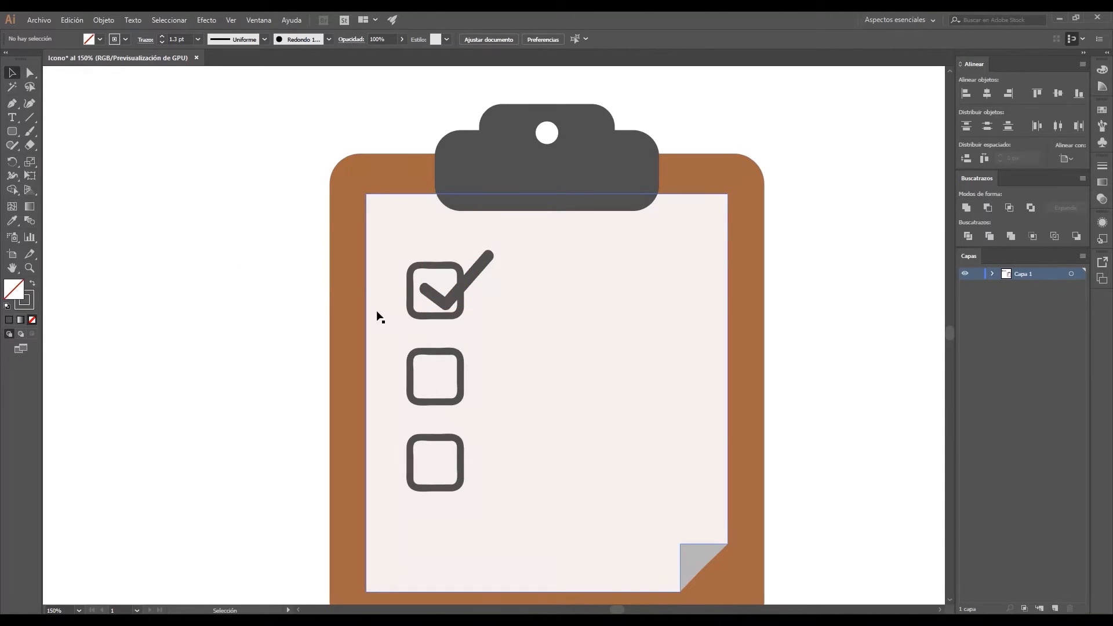
Duplicate the check mark straight down onto the middle checkbox and nudge the copy up 4 px to Y 508.5 px
click(476, 275)
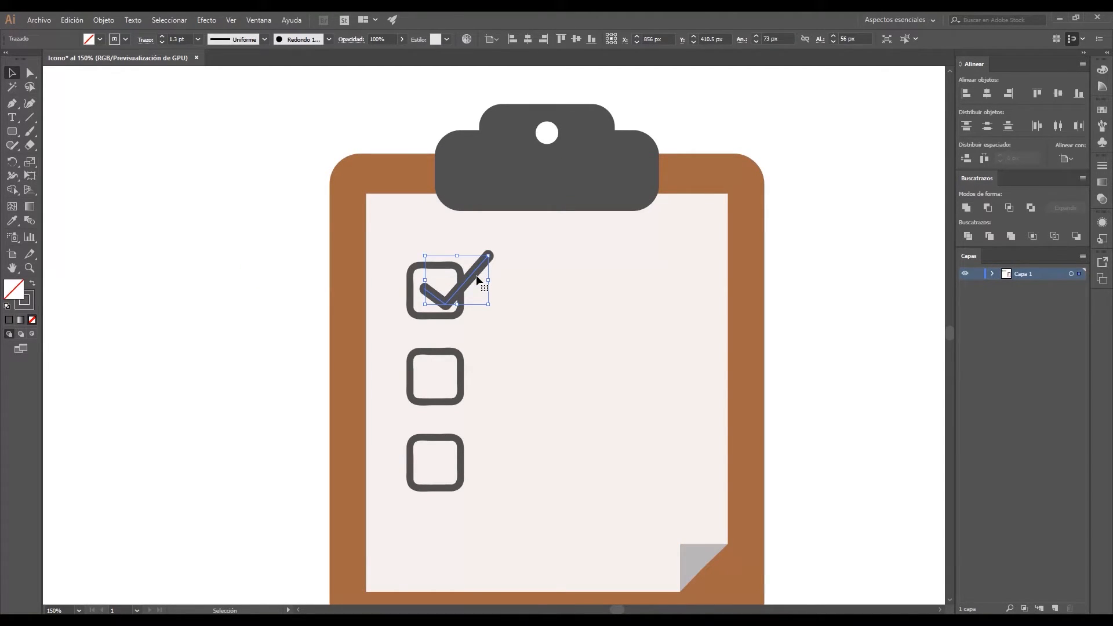
drag(477, 276, 468, 363)
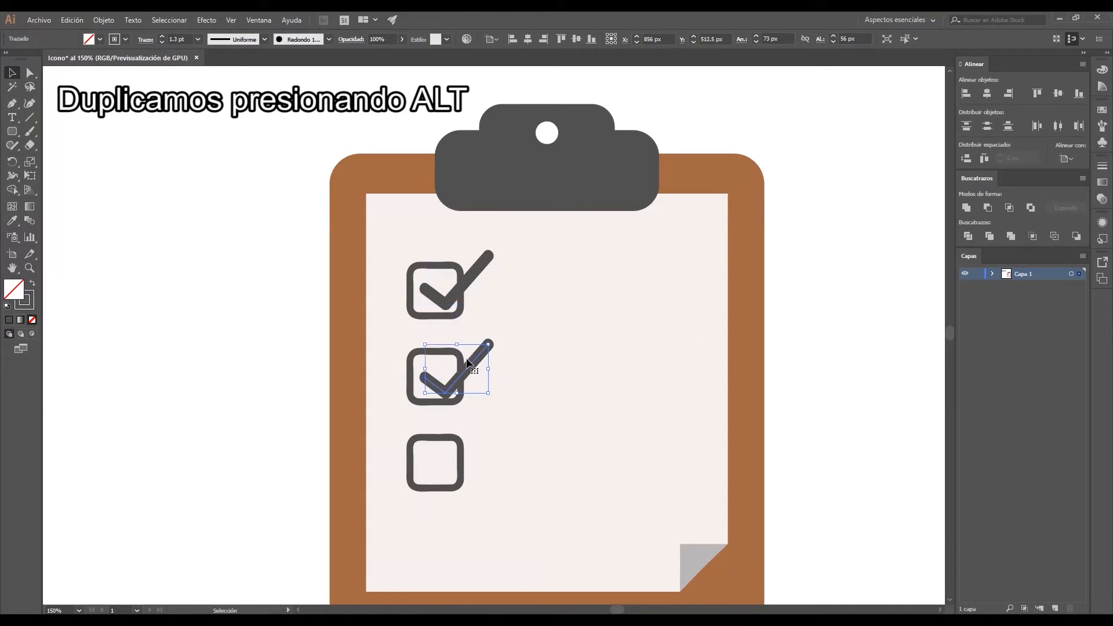
key(Up)
key(Up)
key(Up)
key(Up)
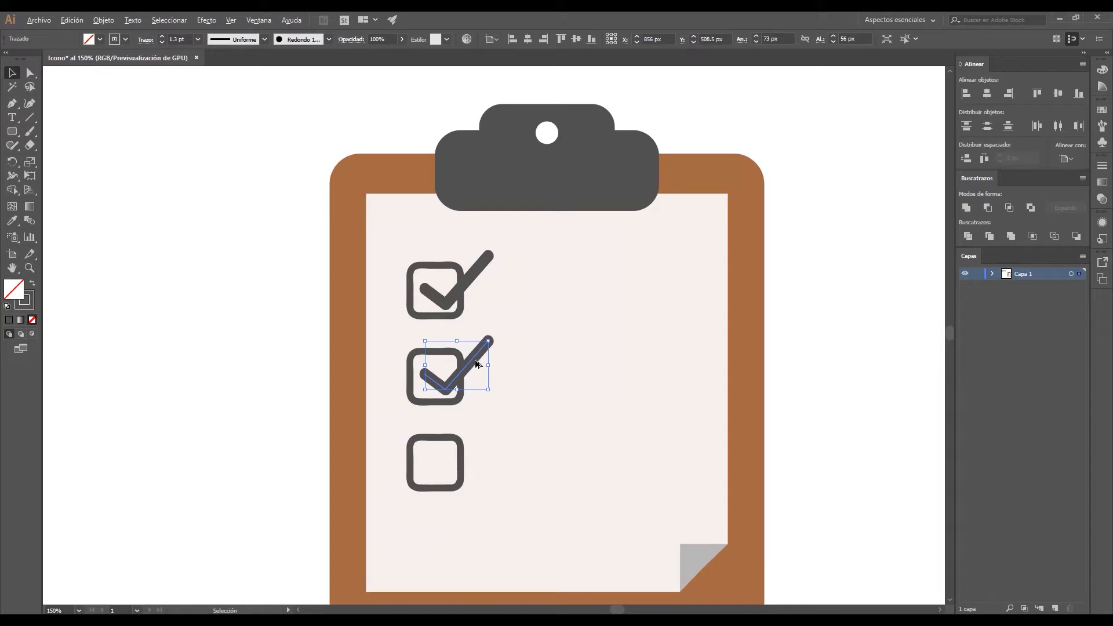
Duplicate the middle check mark straight down onto the bottom checkbox and nudge the copy up to Y 607.5 px
drag(477, 363, 469, 445)
key(Up)
key(Up)
drag(309, 391, 315, 387)
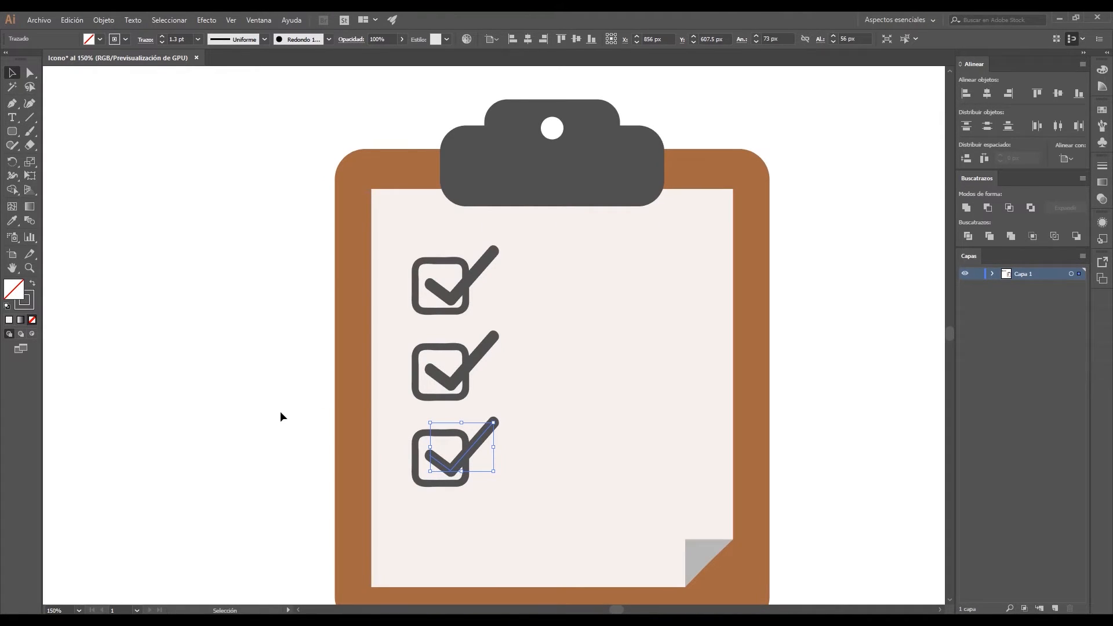
key(z)
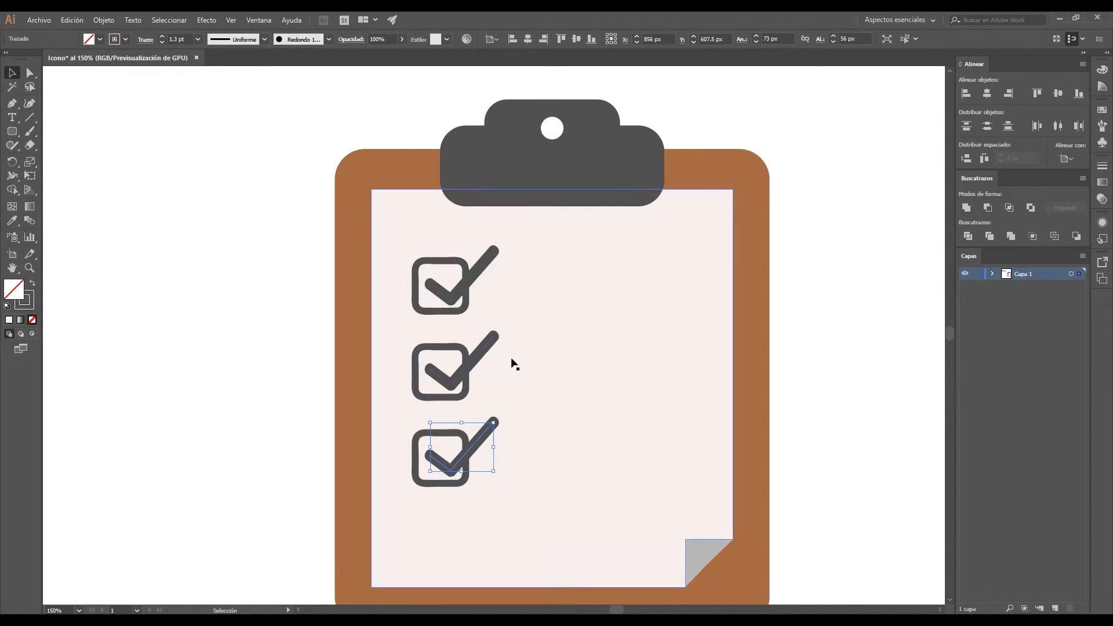
Try to apply the mid-grey palette swatch's colour to the top check mark with the Eyedropper, and revert it
alt+click(520, 354)
alt+click(521, 354)
click(485, 328)
key(h)
drag(484, 313, 582, 368)
key(v)
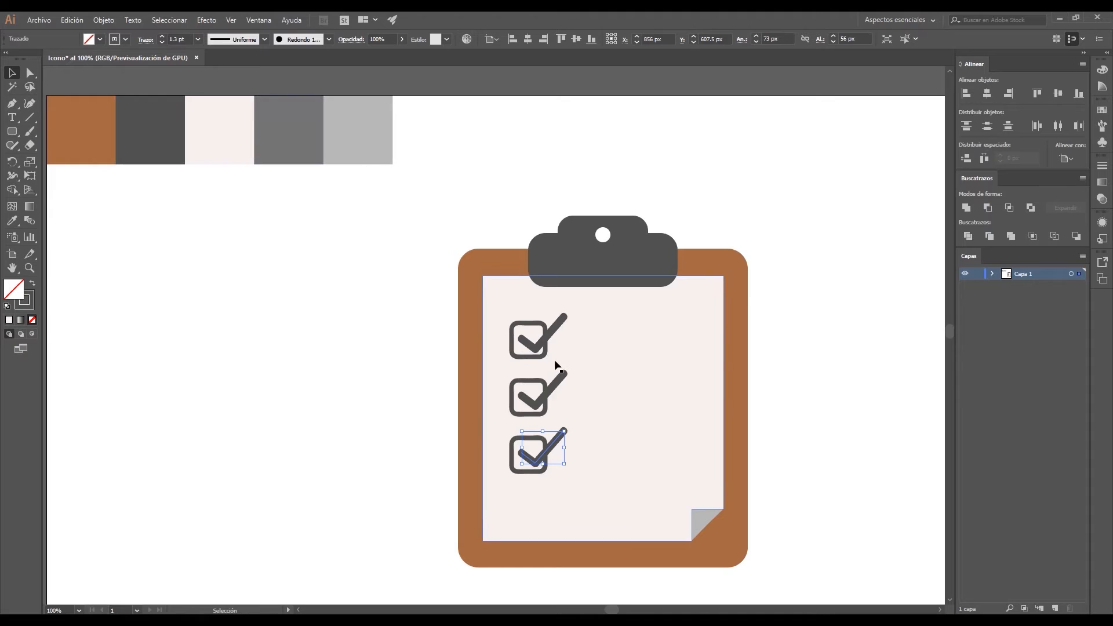
click(549, 341)
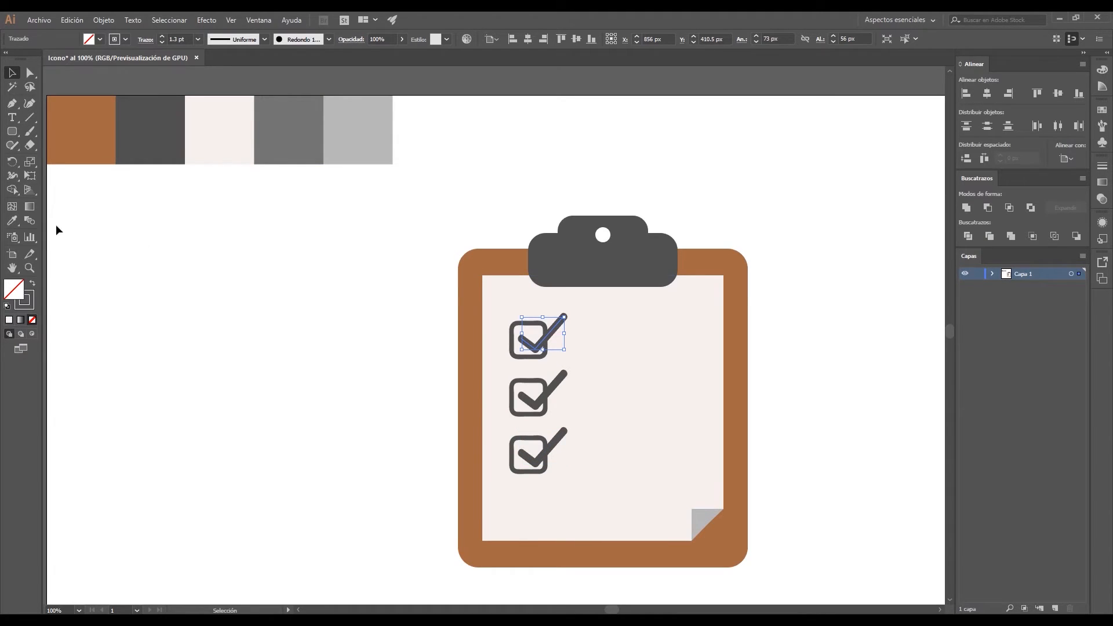
click(15, 220)
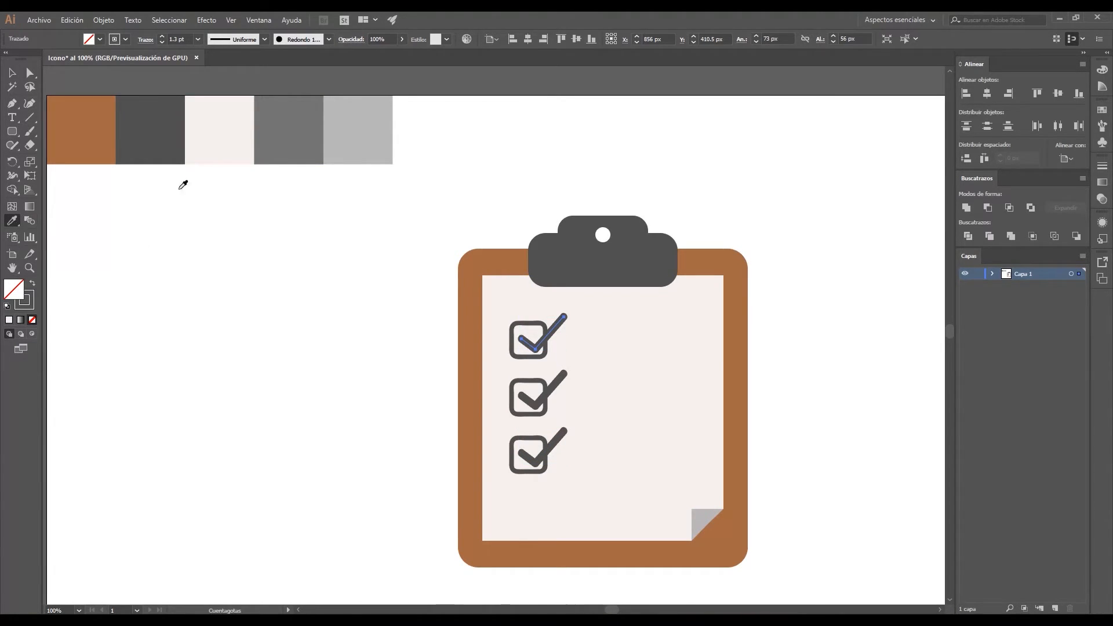
click(280, 124)
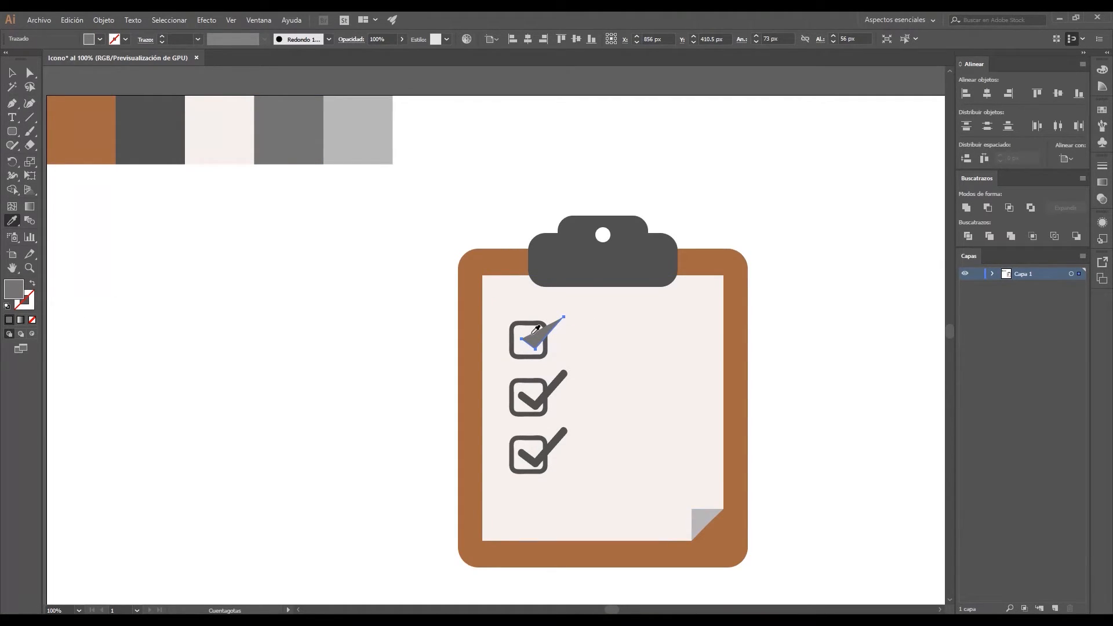
click(536, 330)
click(13, 86)
click(12, 72)
click(253, 275)
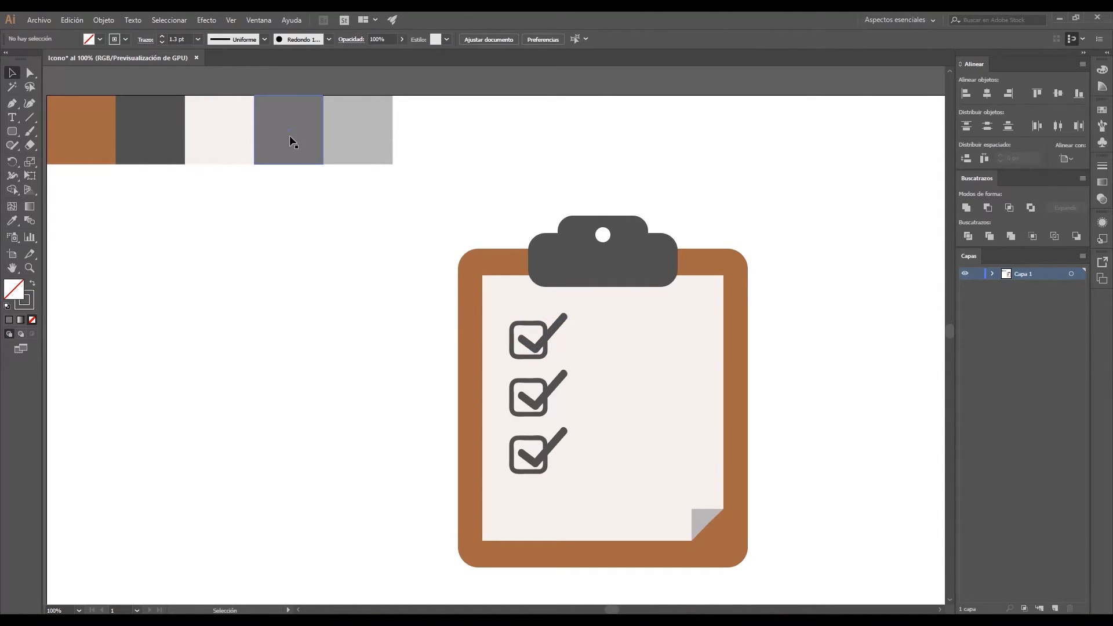
Copy the hex code of the mid-grey palette swatch from its fill colour settings
click(282, 105)
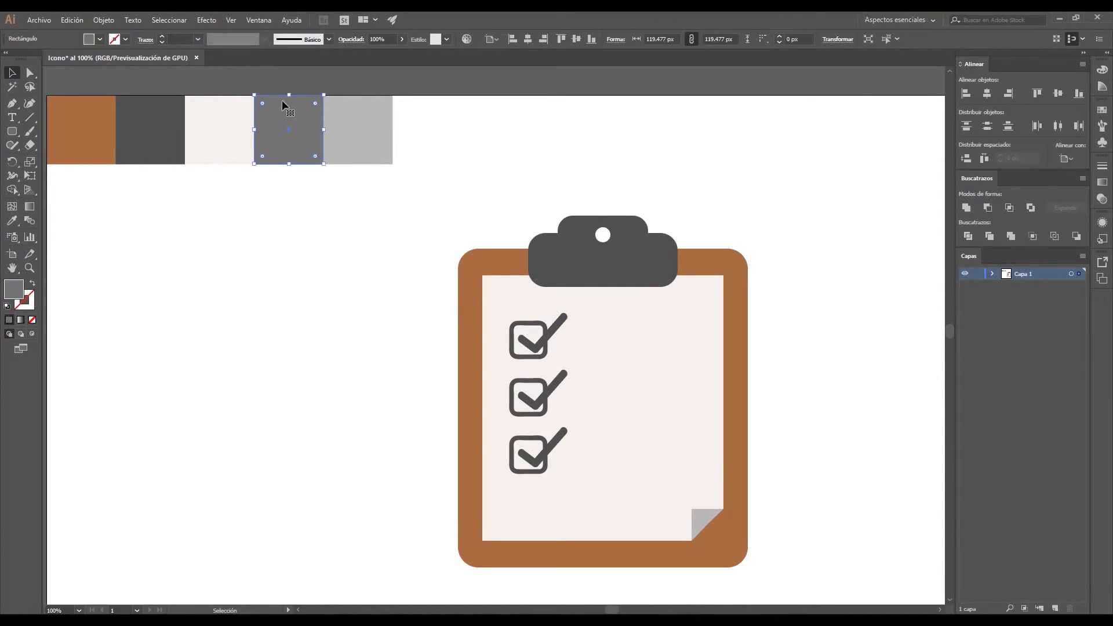
double_click(14, 289)
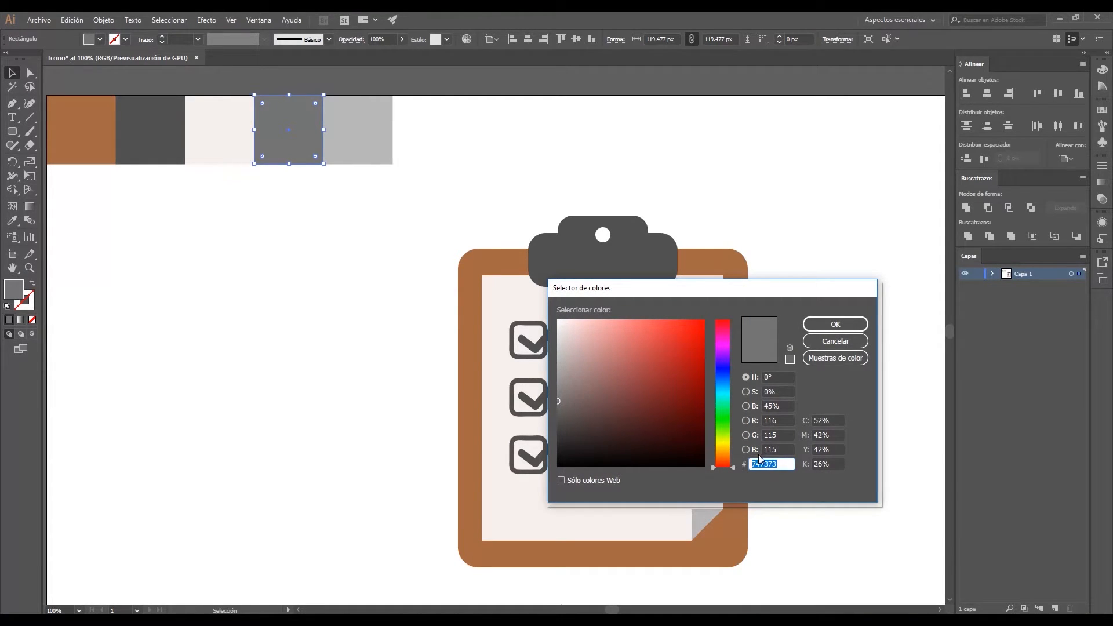
click(823, 328)
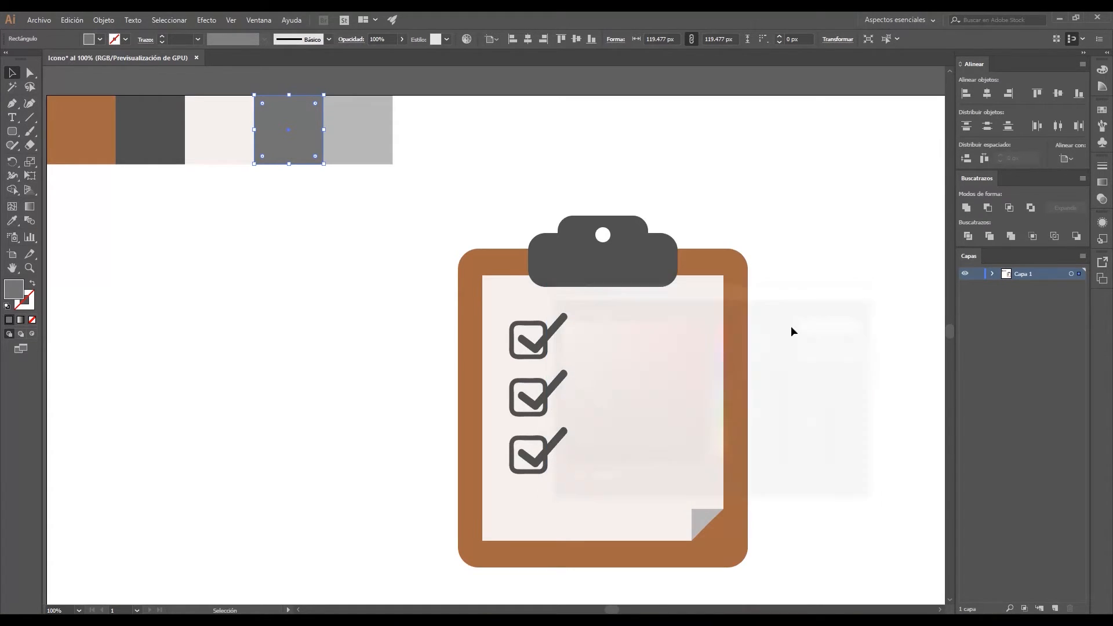
Set the stroke colour of all three check marks to 747373
click(550, 336)
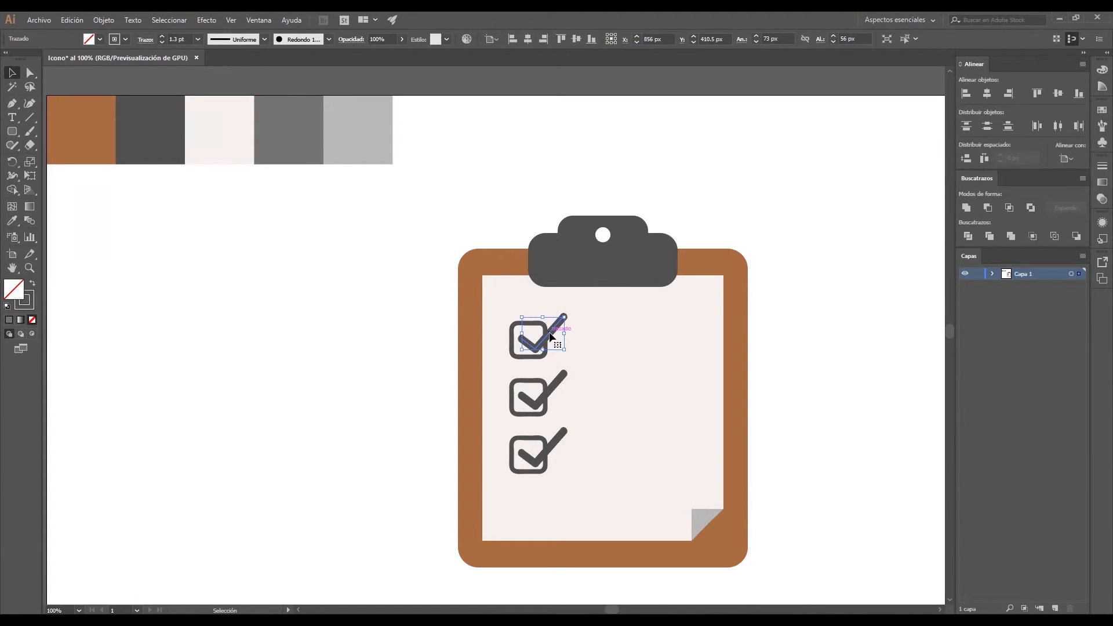
shift+click(560, 382)
shift+click(565, 436)
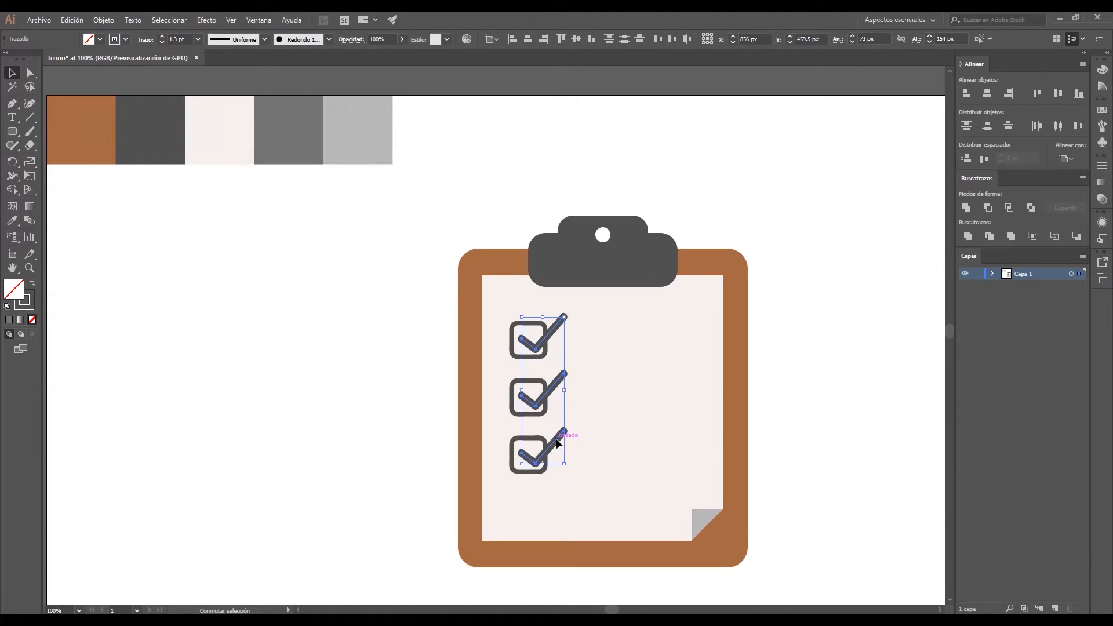
double_click(25, 301)
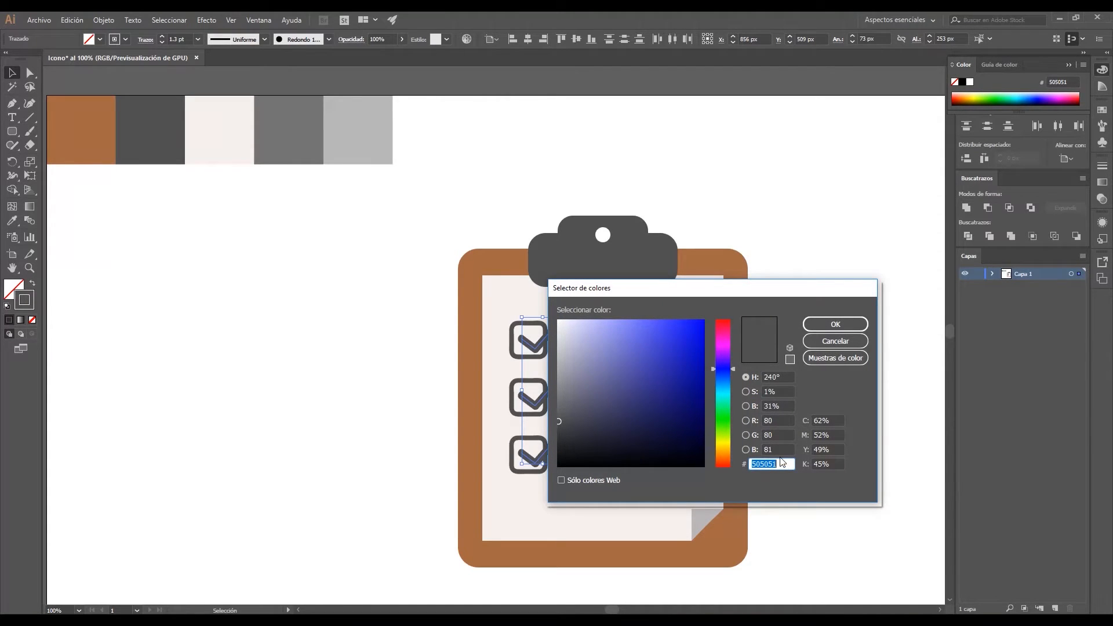
text(747373)
click(823, 326)
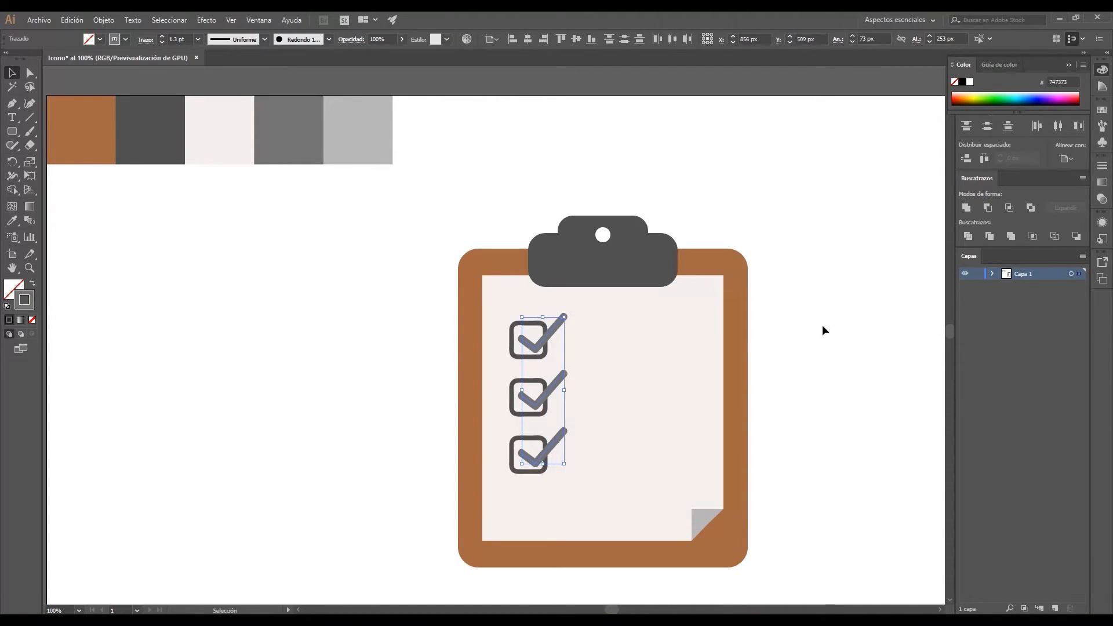
click(823, 329)
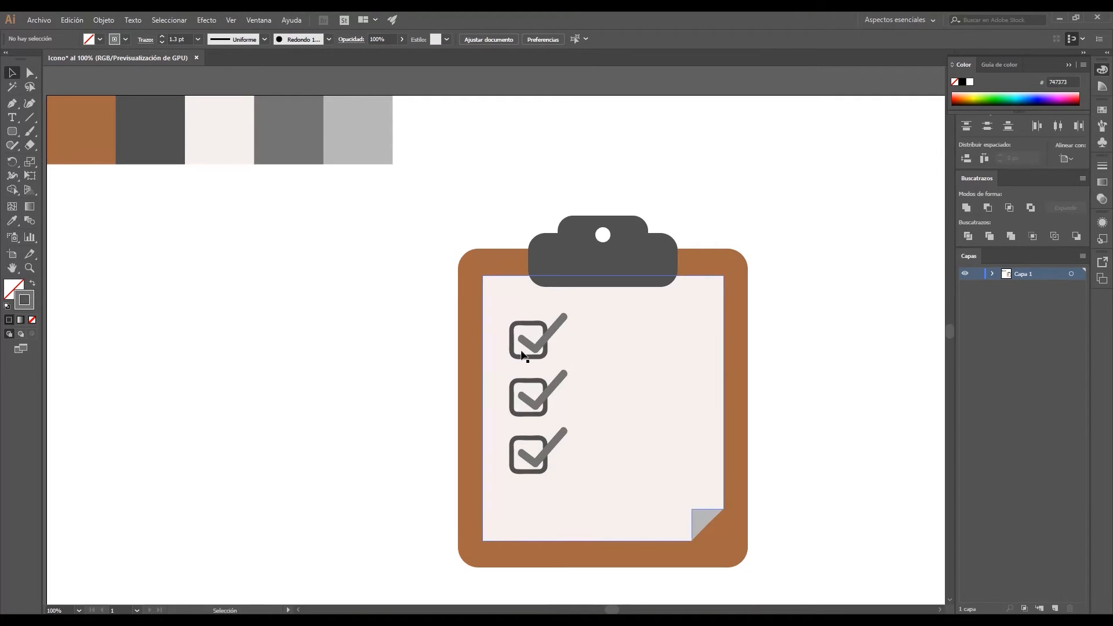
Select the three checkboxes with their check marks and nudge them left and up to X 841.5, Y 513 px
drag(427, 307, 580, 485)
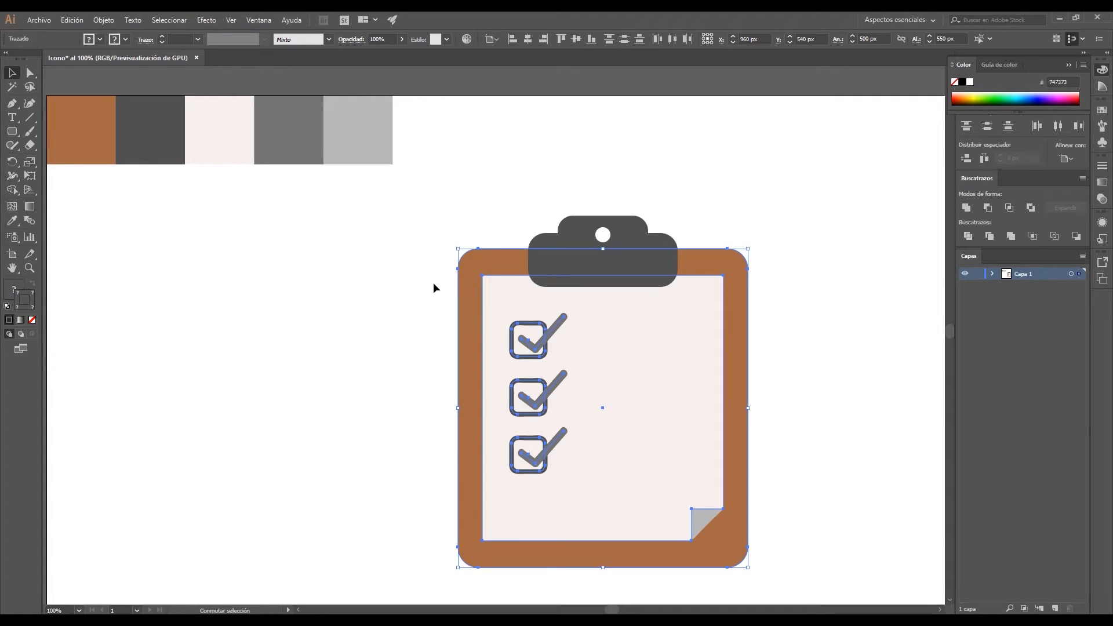
drag(427, 300, 498, 413)
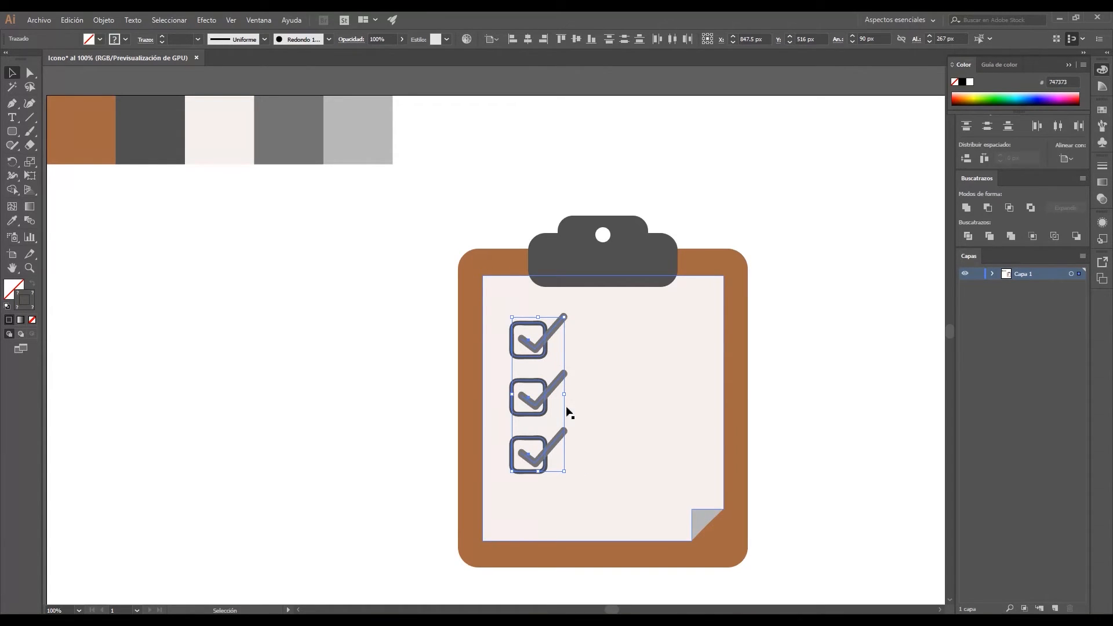
key(Left)
key(Left)
key(Left)
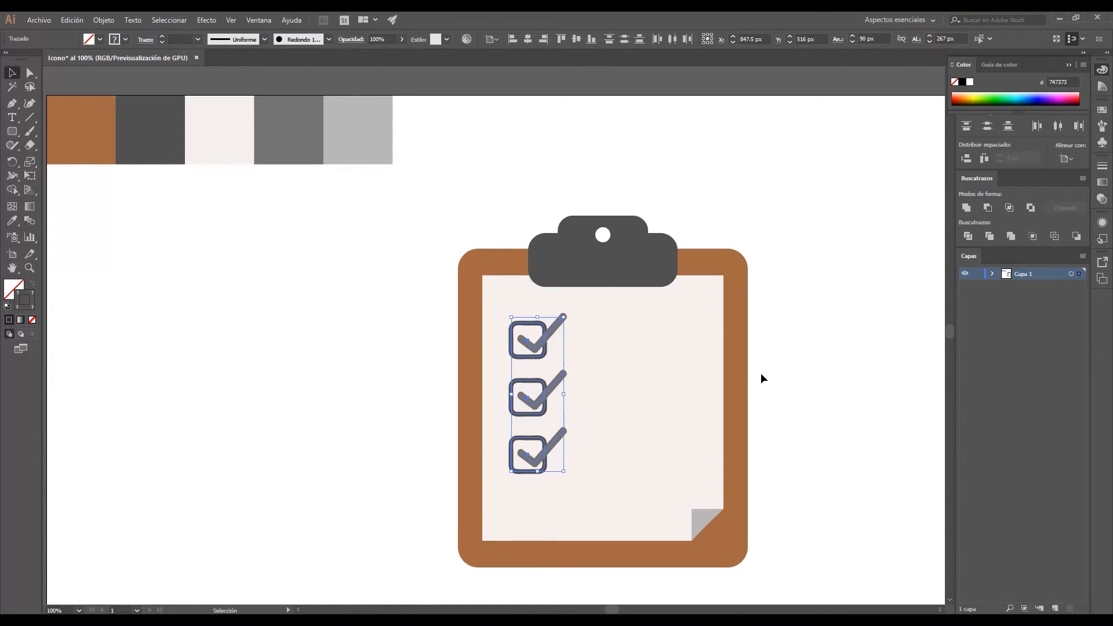
key(Left)
key(Left)
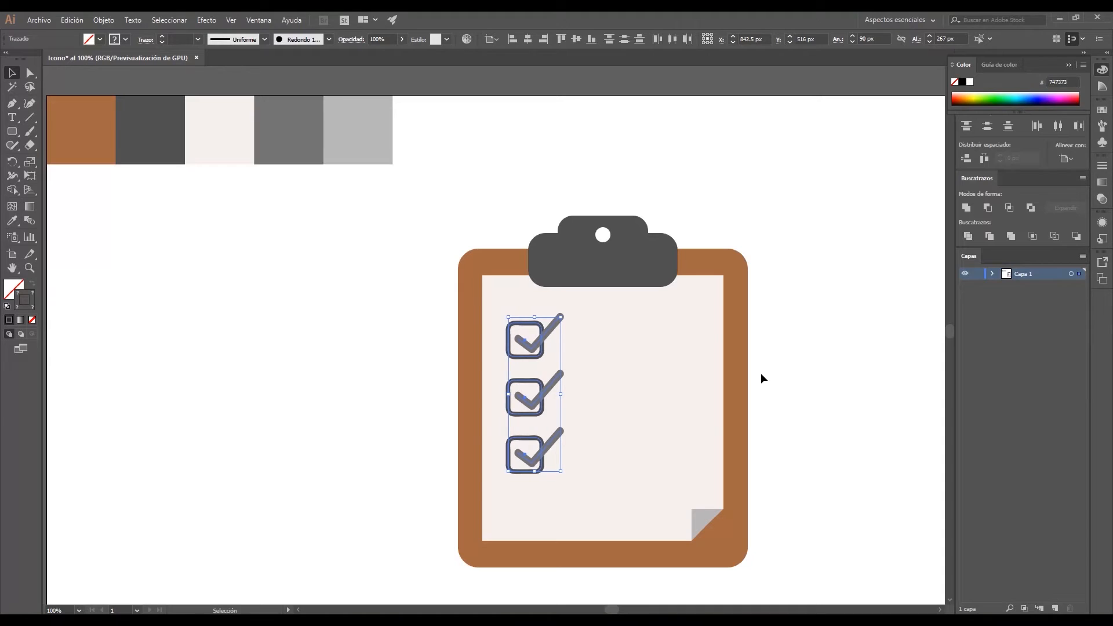
key(Left)
key(Right)
key(Up)
key(Up)
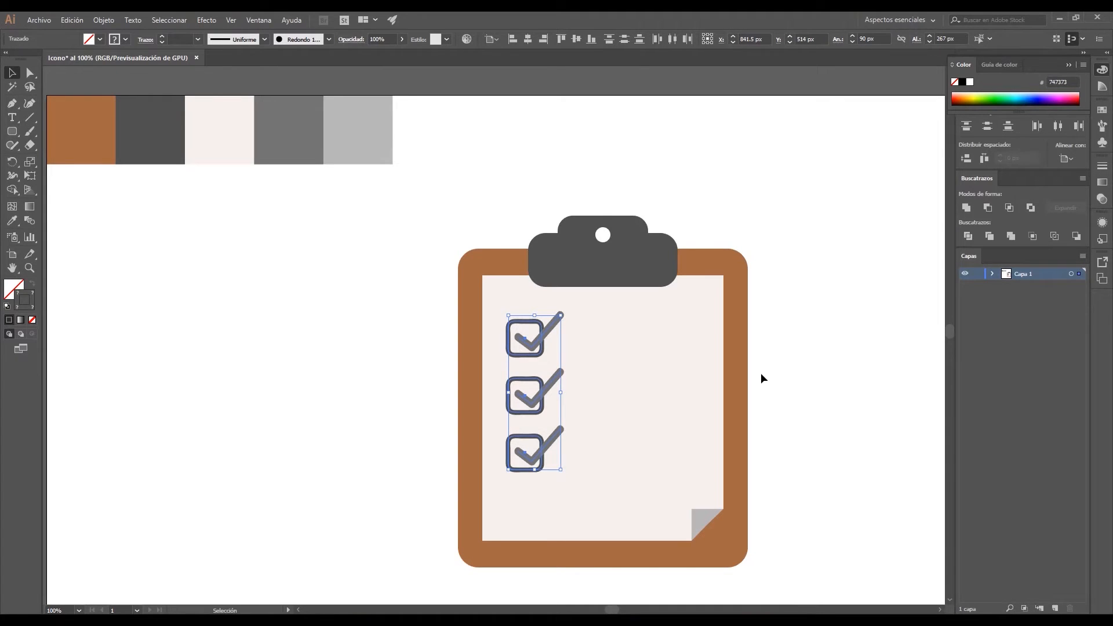
key(Up)
Expand the appearance of the checkboxes and check marks to turn their brush strokes into filled shapes
click(104, 20)
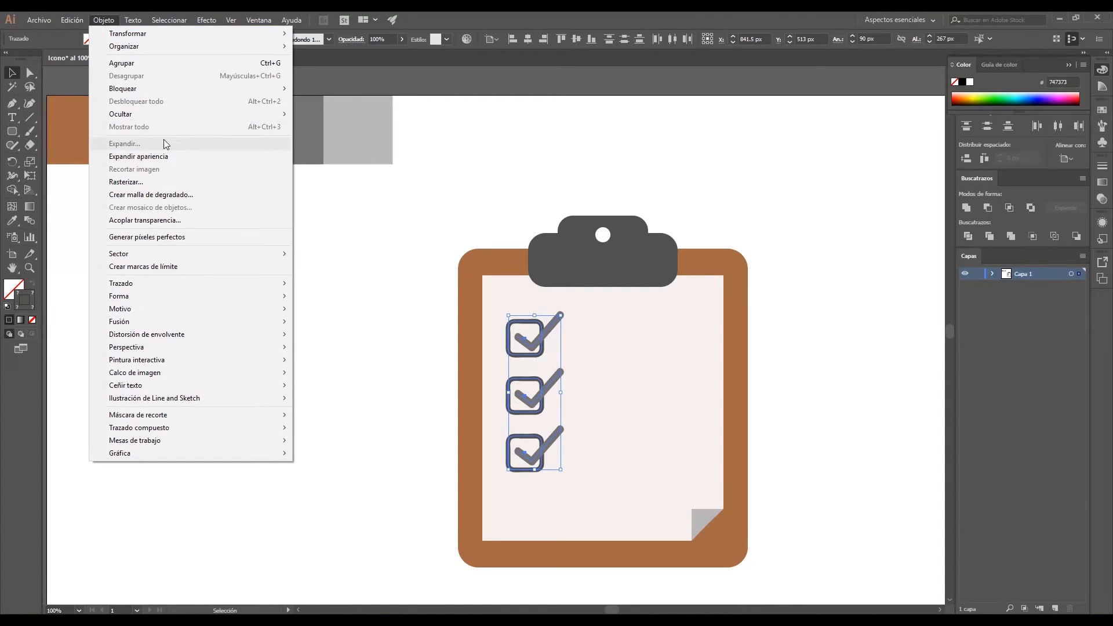
click(169, 157)
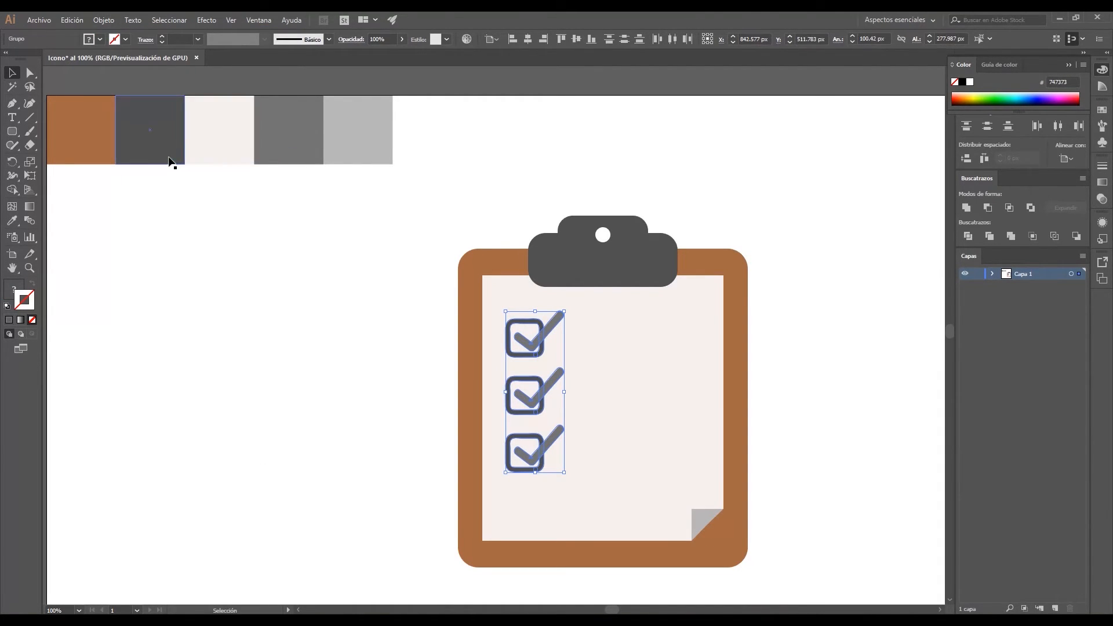
click(102, 20)
click(131, 145)
click(452, 310)
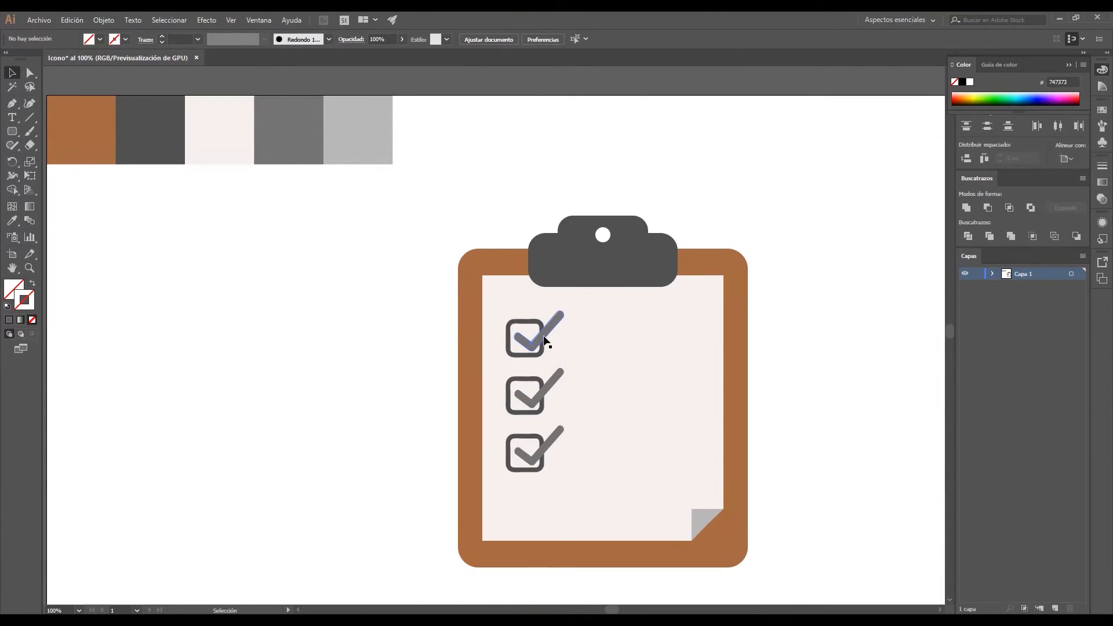
click(551, 325)
click(513, 326)
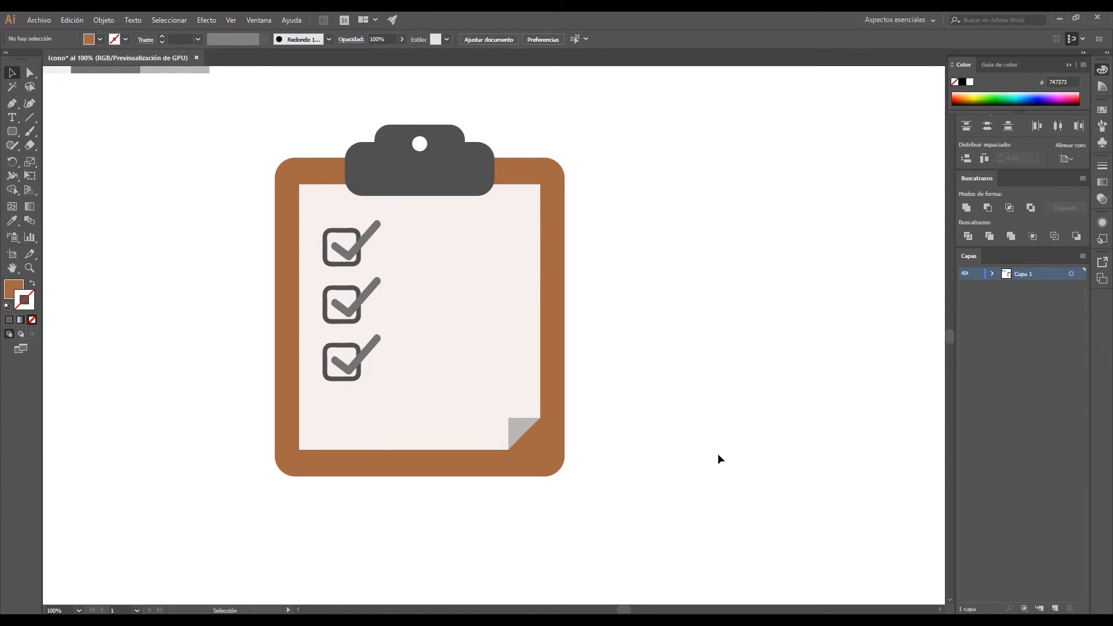
Copy the brown board and paste the copy in place on top of the artwork
click(557, 461)
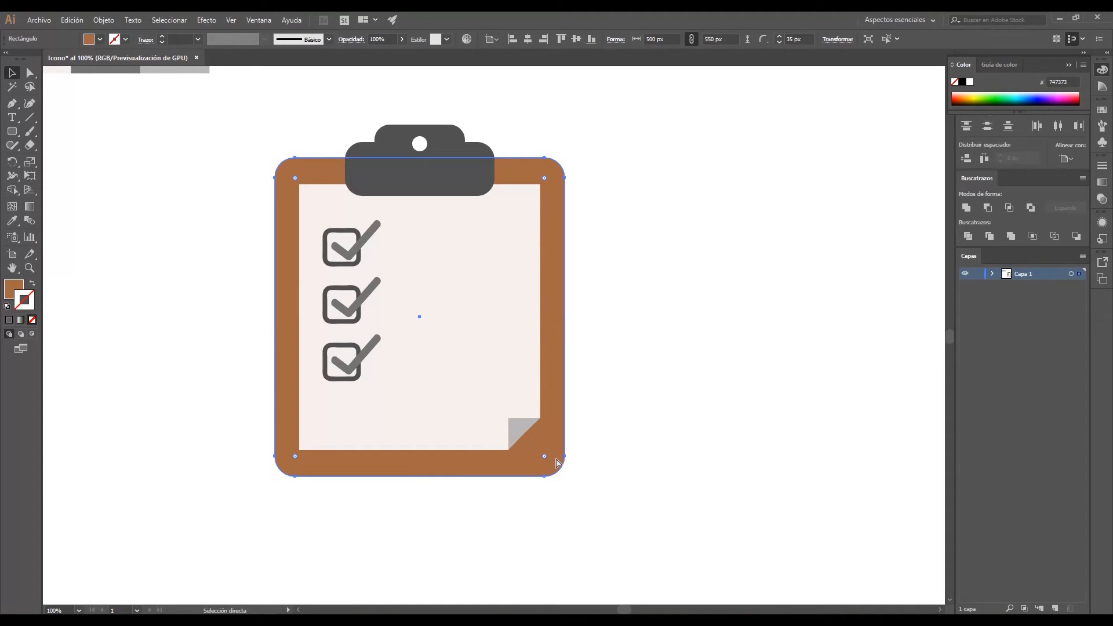
key(ctrl)
key(ctrl+shift+bracketright)
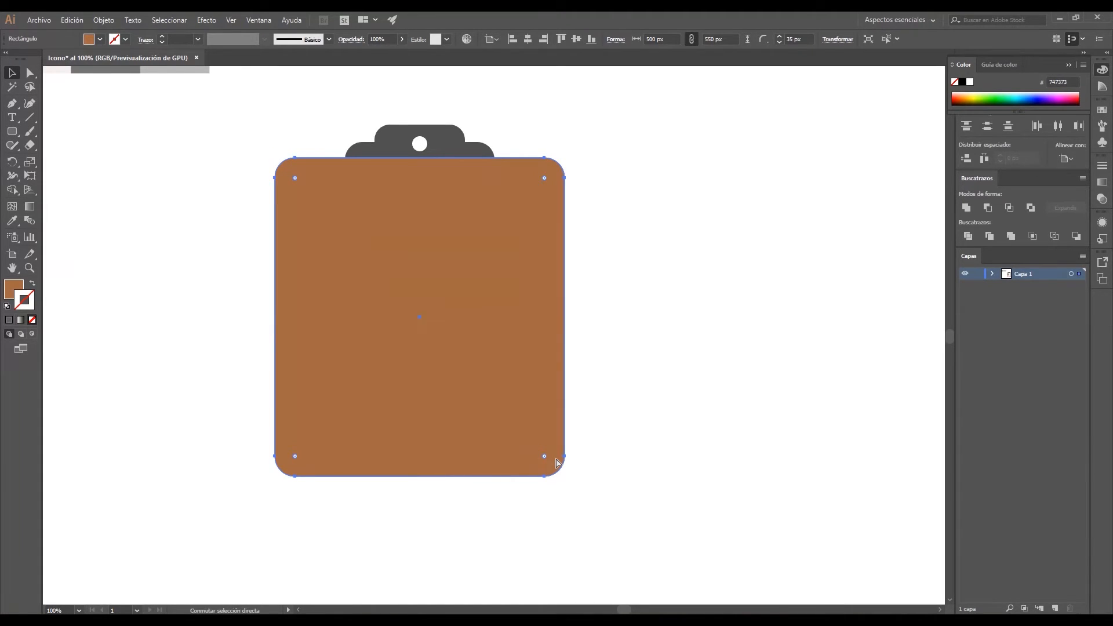
click(596, 367)
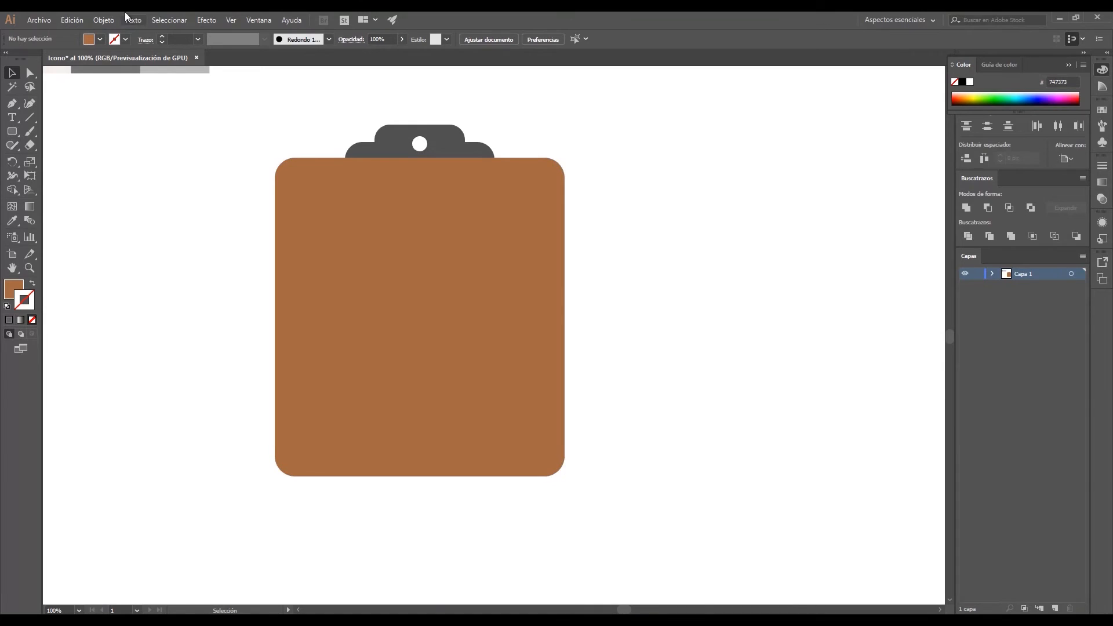
Paste a second copy of the brown board in the same place
click(83, 20)
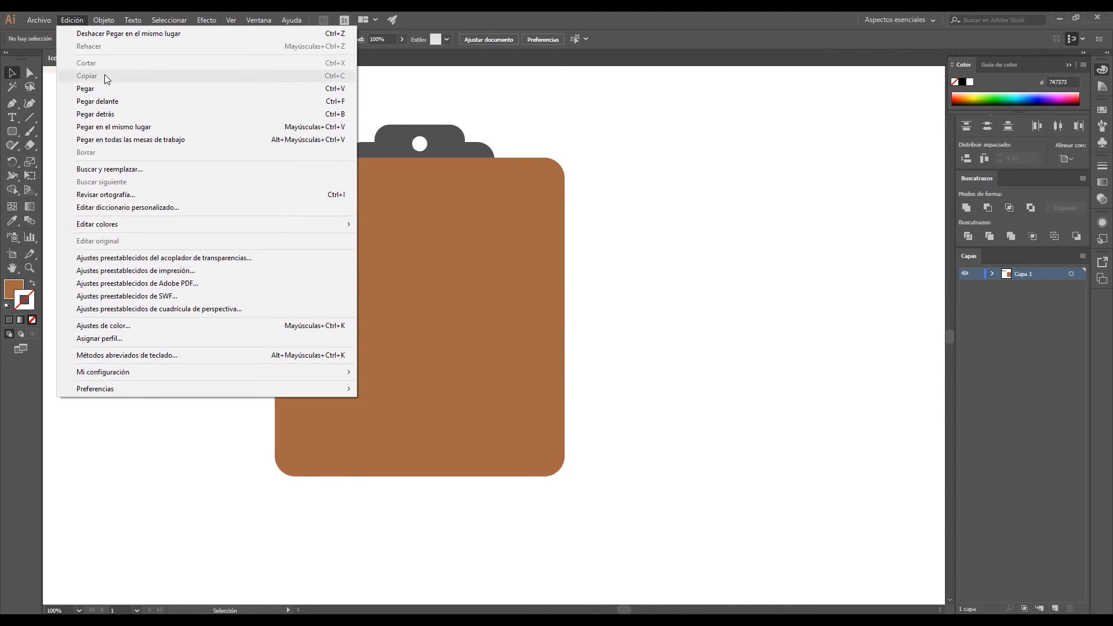
click(461, 218)
click(61, 21)
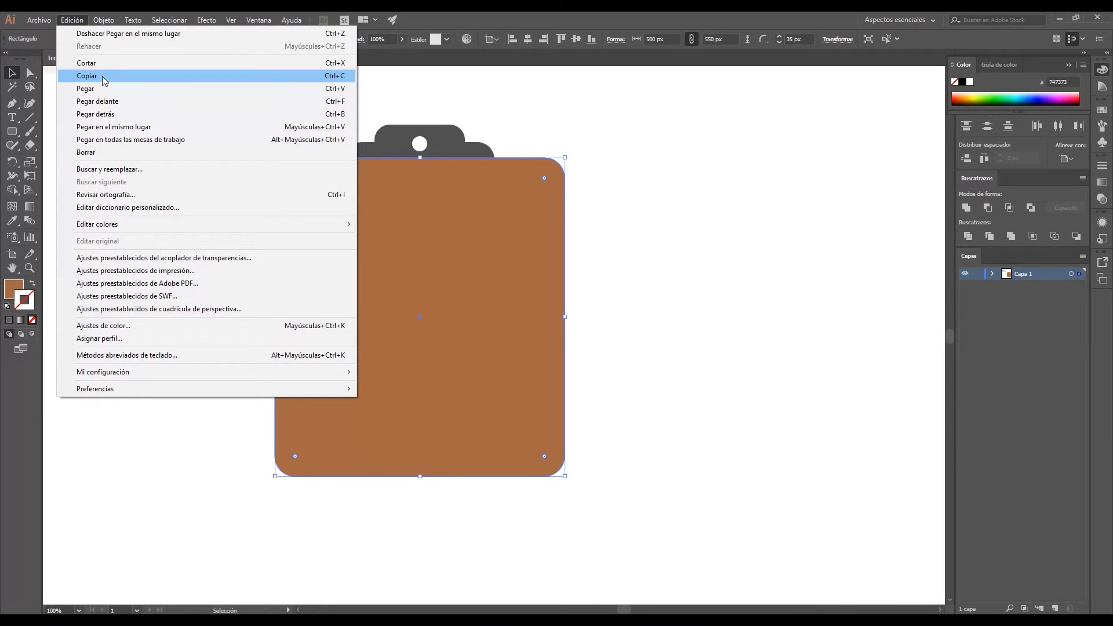
click(183, 128)
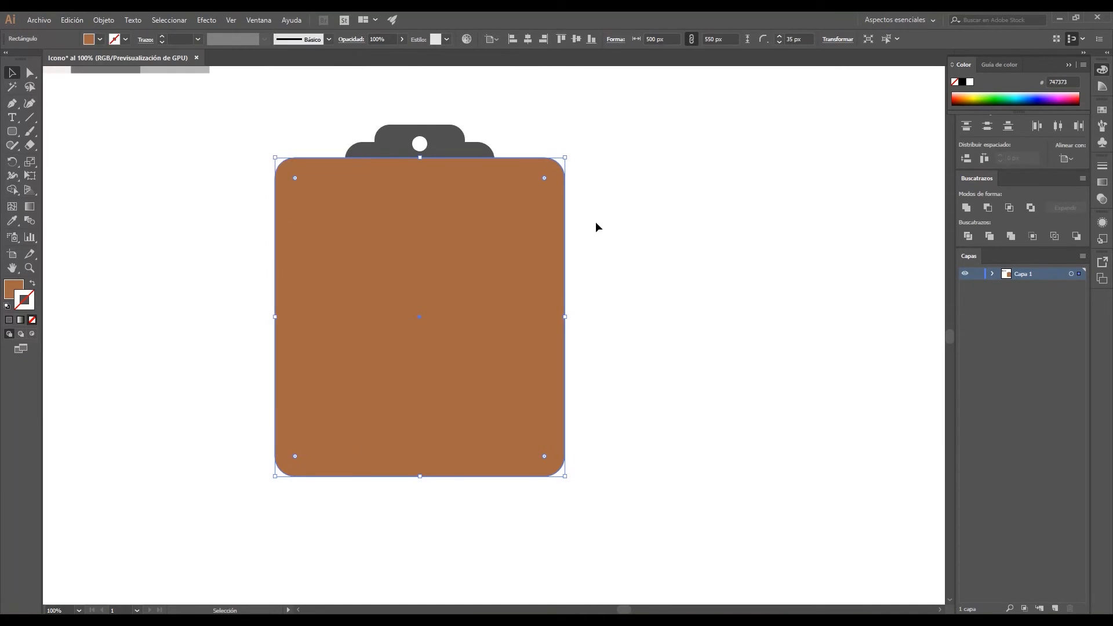
key(ctrl)
Inspect the stacked boards in Capa 1, move them apart as a test, and undo the moves
click(992, 275)
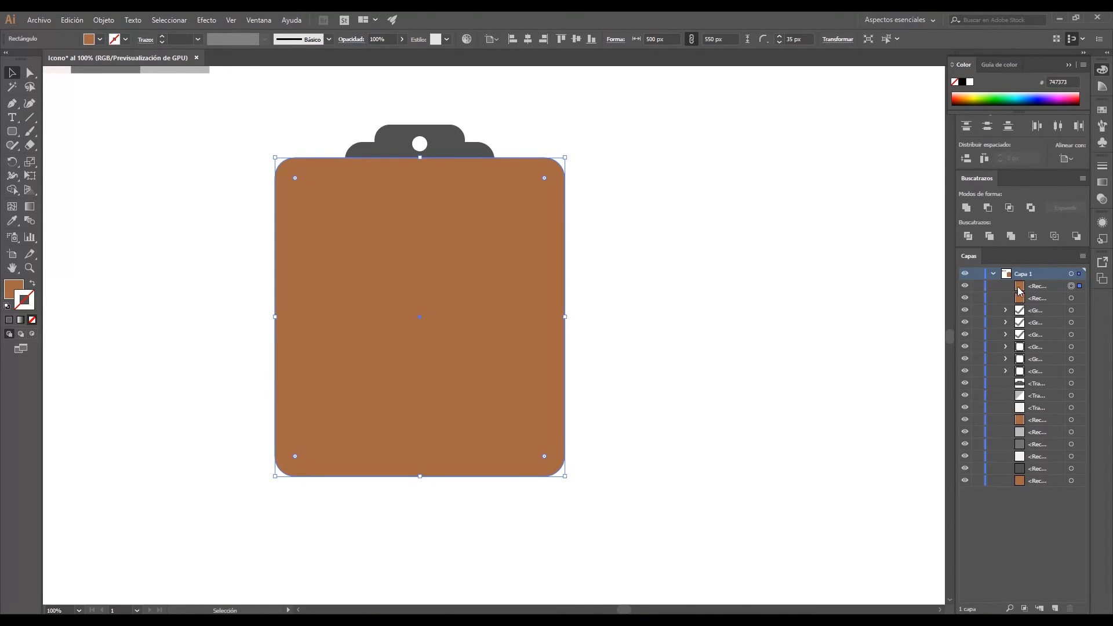
click(1032, 299)
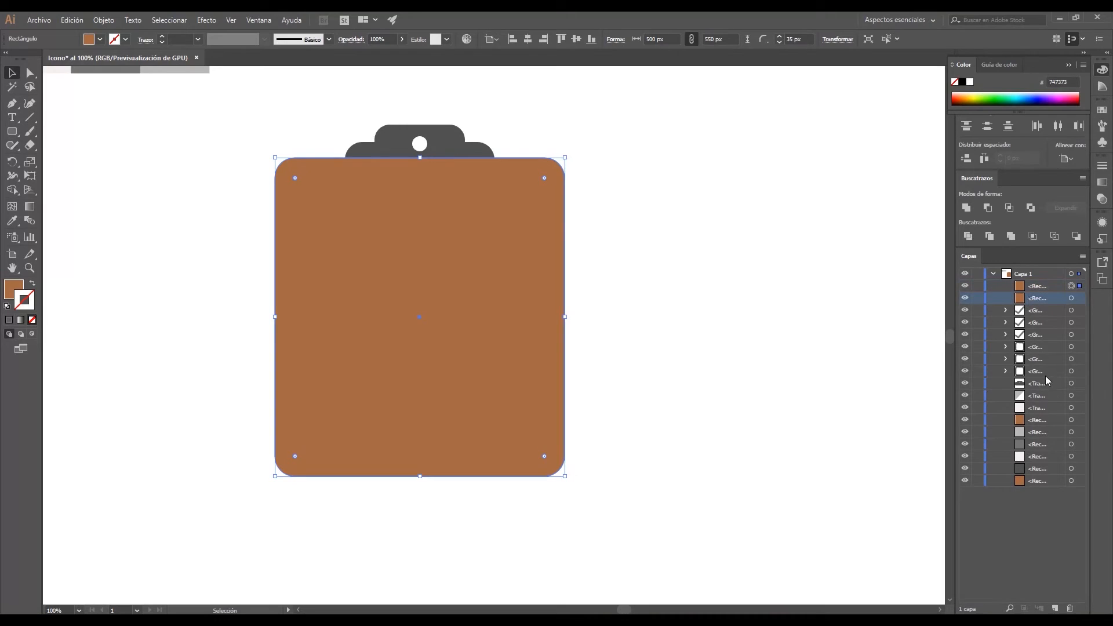
click(1042, 420)
drag(512, 307, 559, 434)
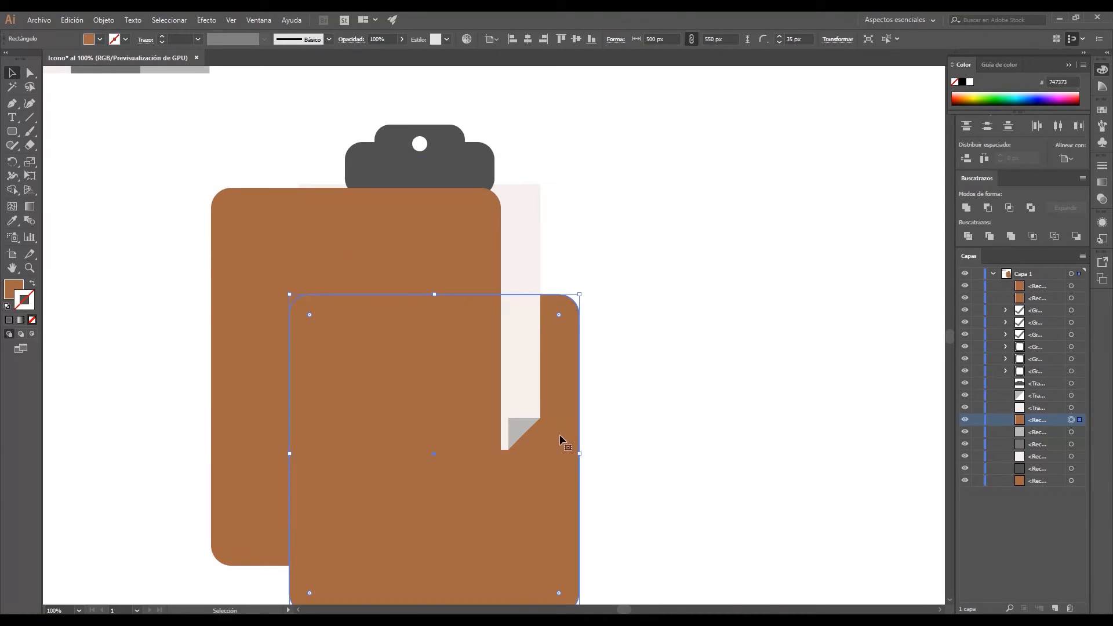
key(ctrl+z)
key(ctrl+z)
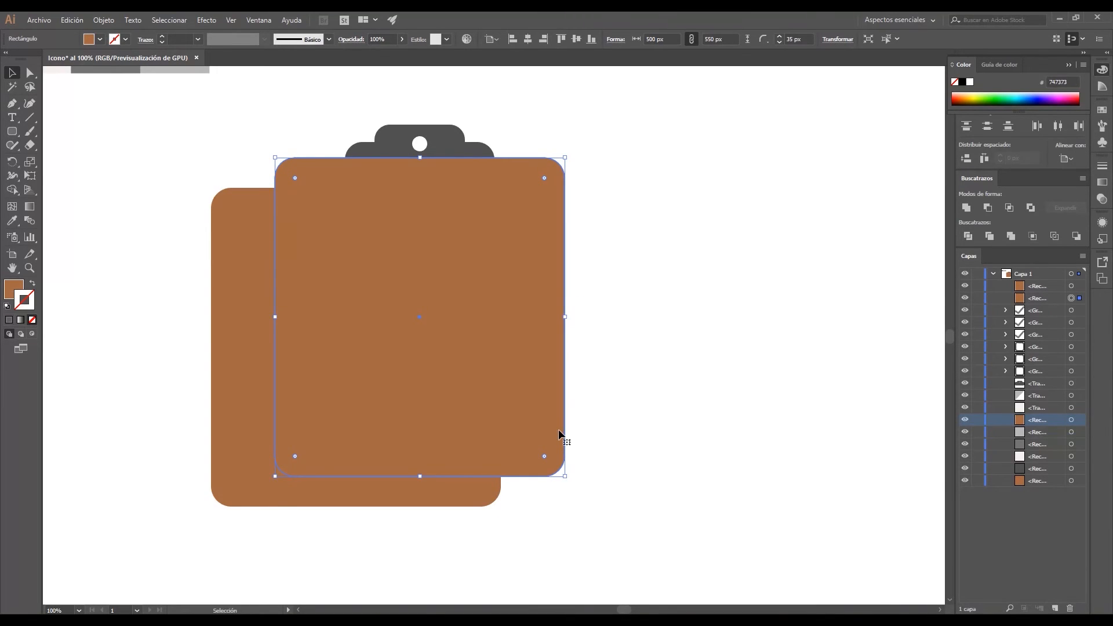
key(ctrl+z)
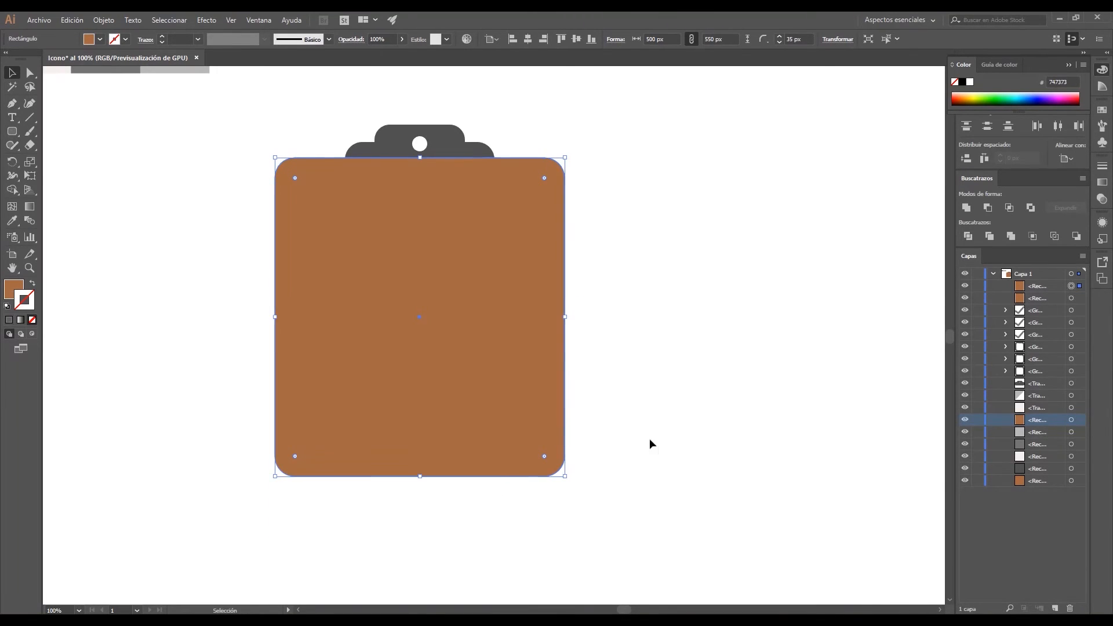
click(994, 274)
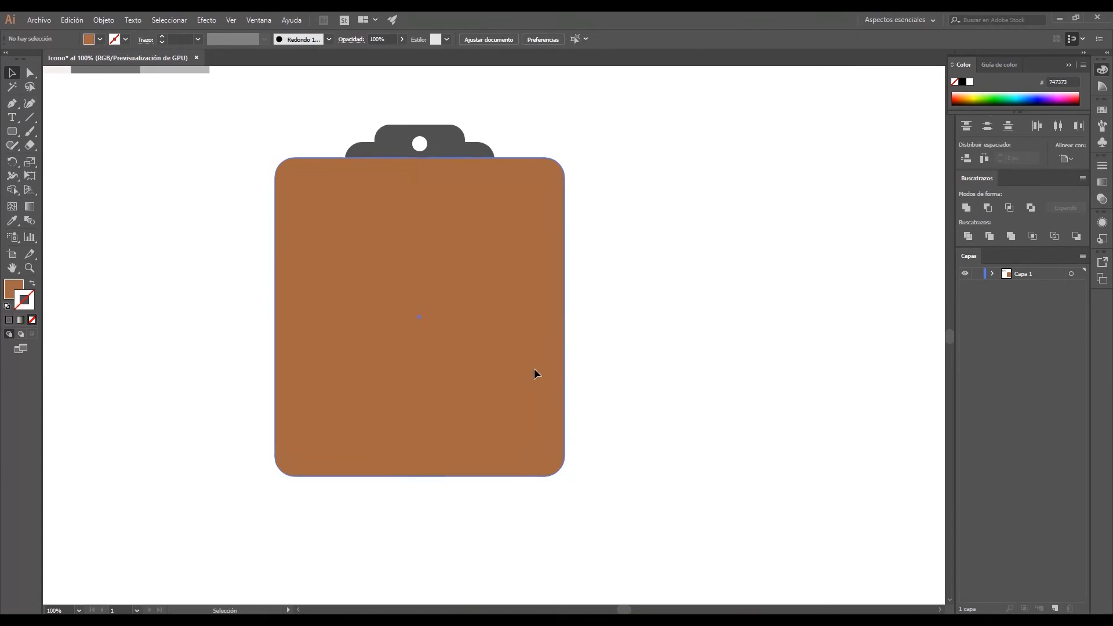
Offset the top board copy about 15 px left and 22 px up, and exclude its overlap with the copy beneath
drag(539, 401, 531, 392)
shift+click(564, 216)
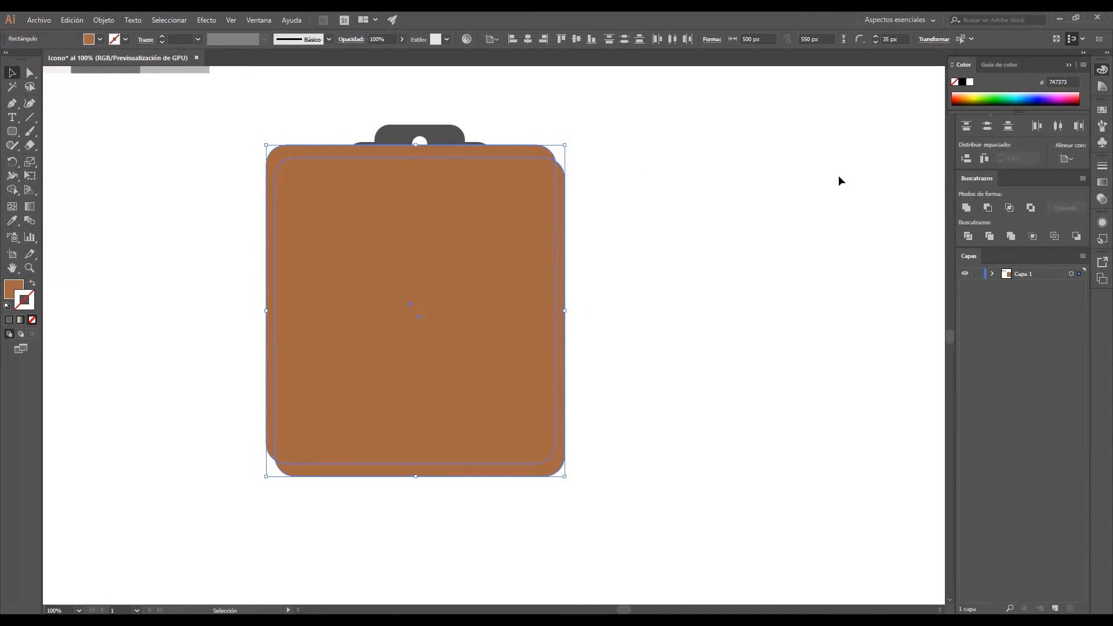
click(1031, 208)
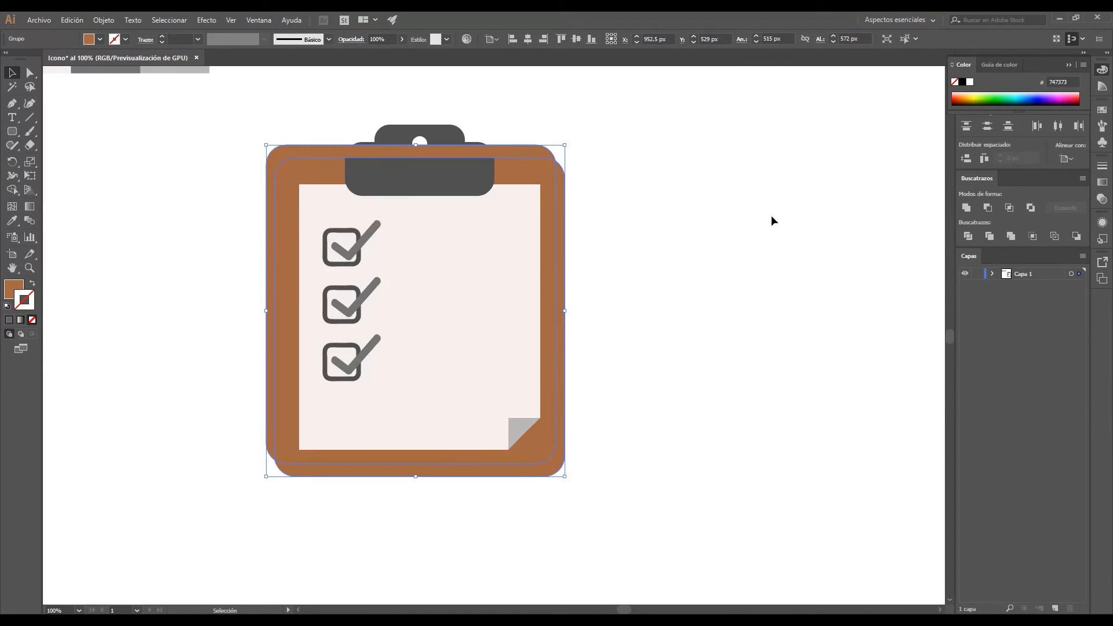
click(770, 216)
Delete the upper-left leftover piece of the excluded board shape, keeping the lower-right edge piece
click(30, 72)
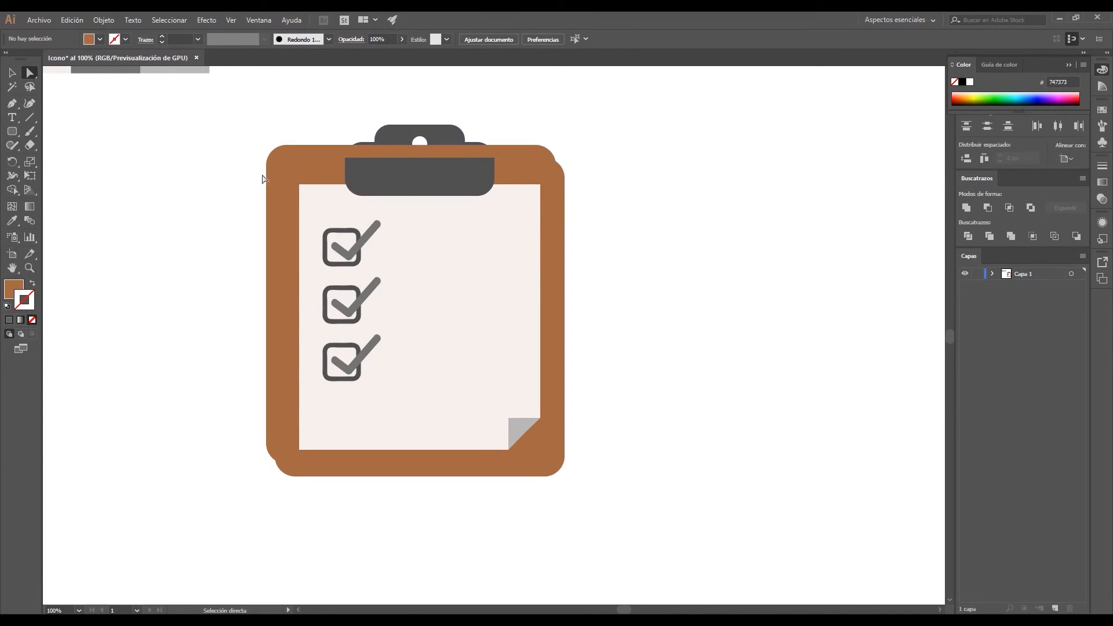
click(306, 151)
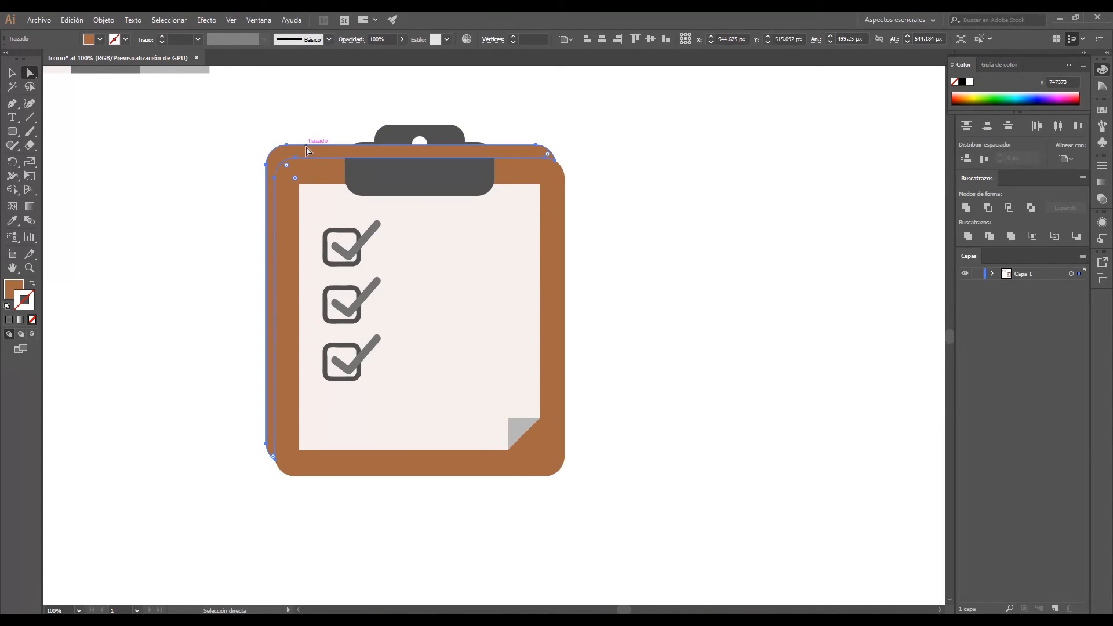
key(Delete)
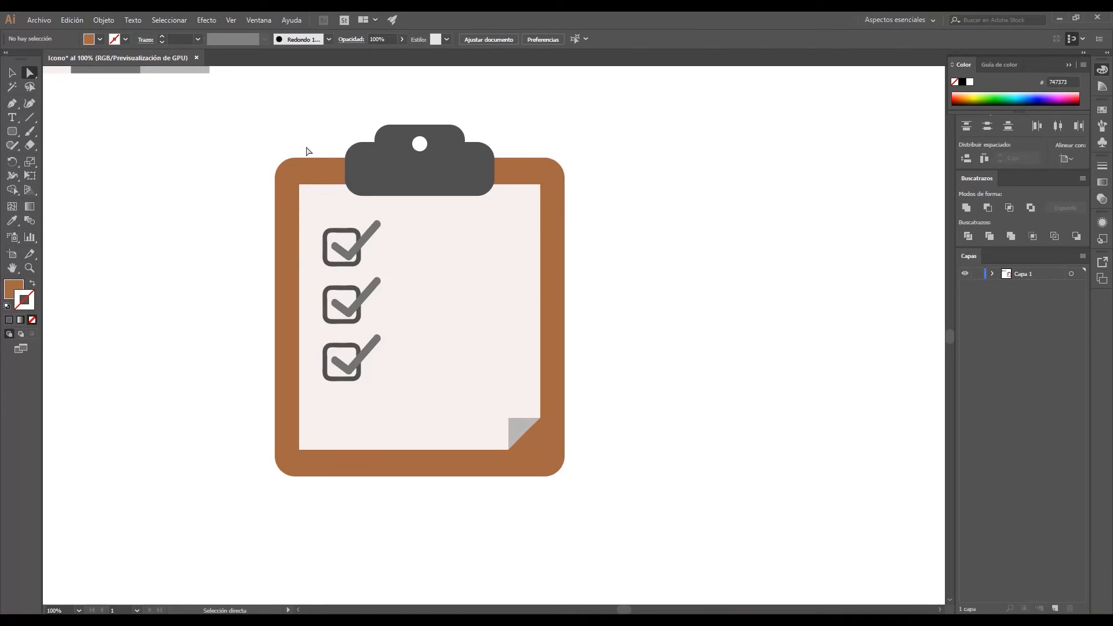
Fill the remaining lower-right edge piece with black (000000) and set its opacity to 10% to shade the board
key(v)
click(558, 198)
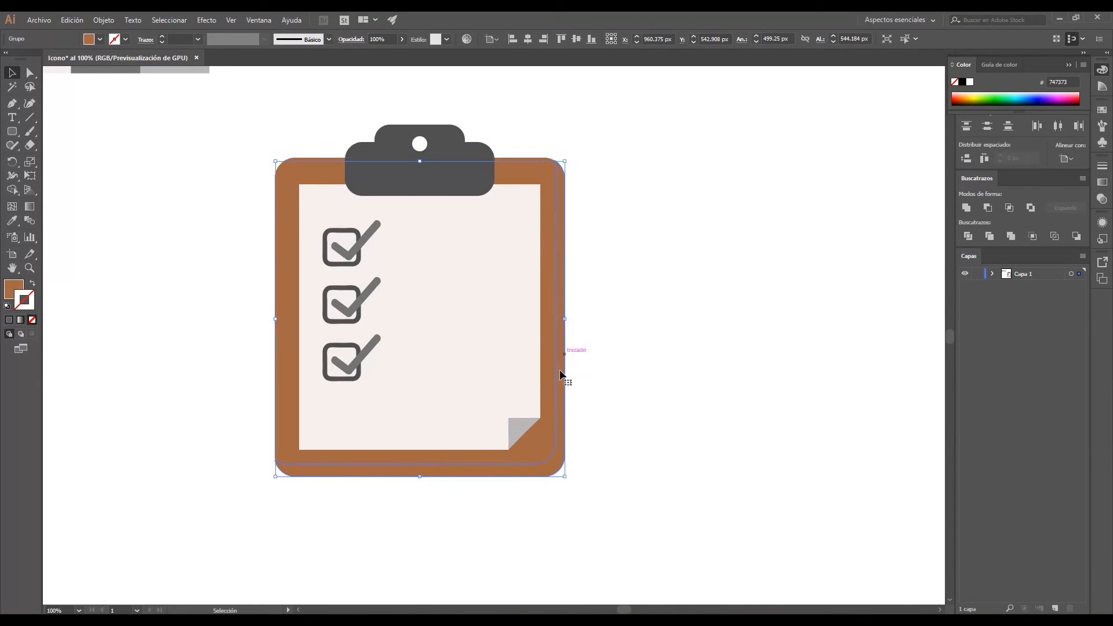
double_click(14, 288)
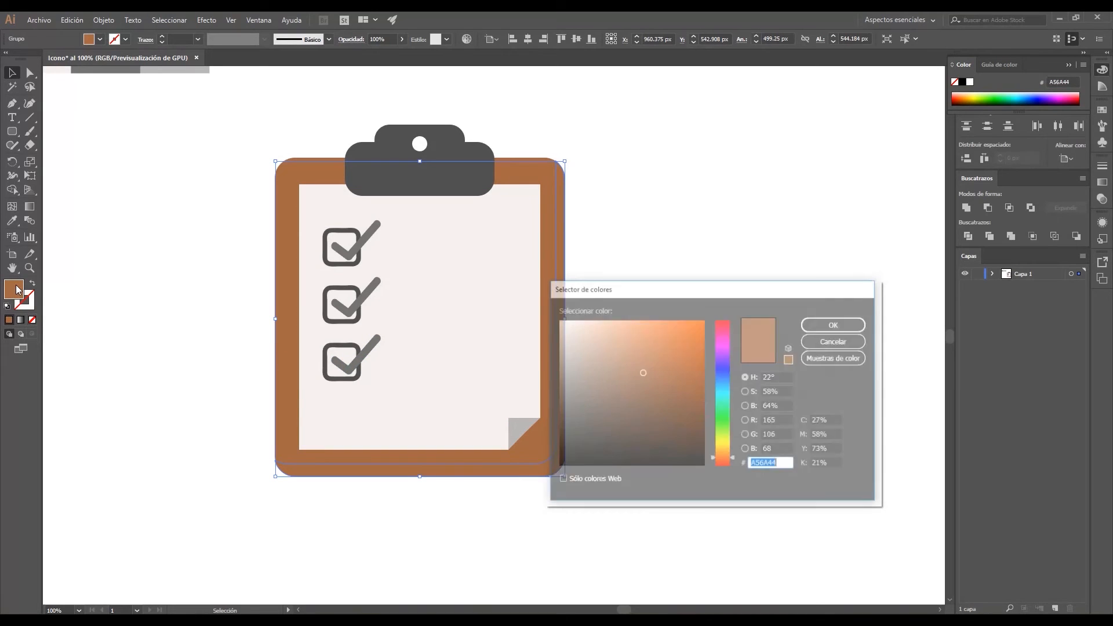
drag(638, 421, 662, 467)
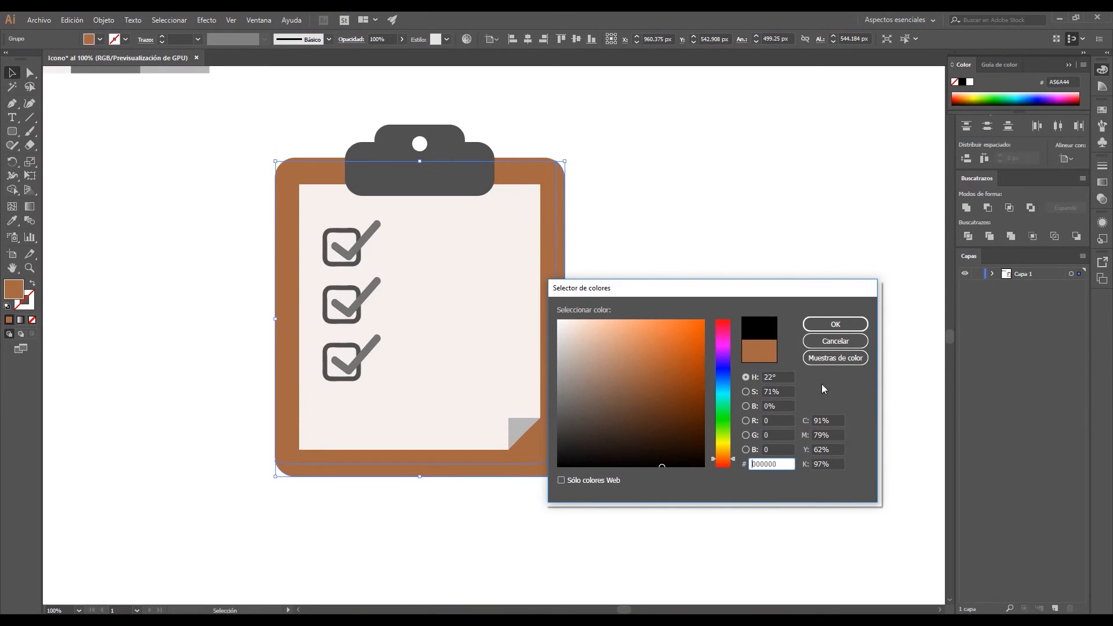
click(842, 330)
click(390, 39)
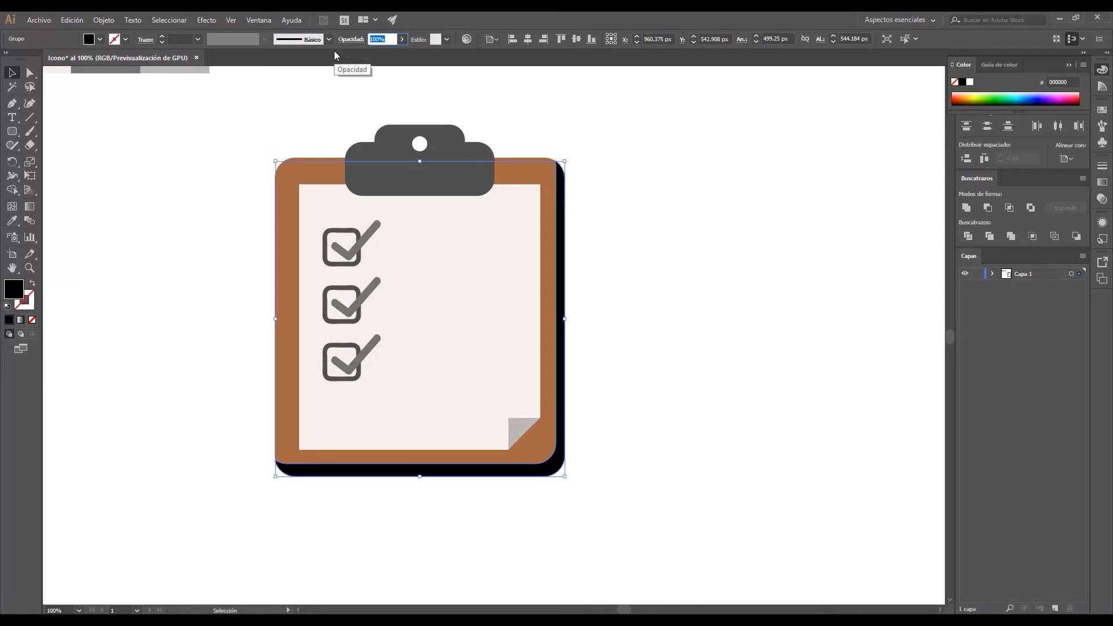
text(10)
key(Return)
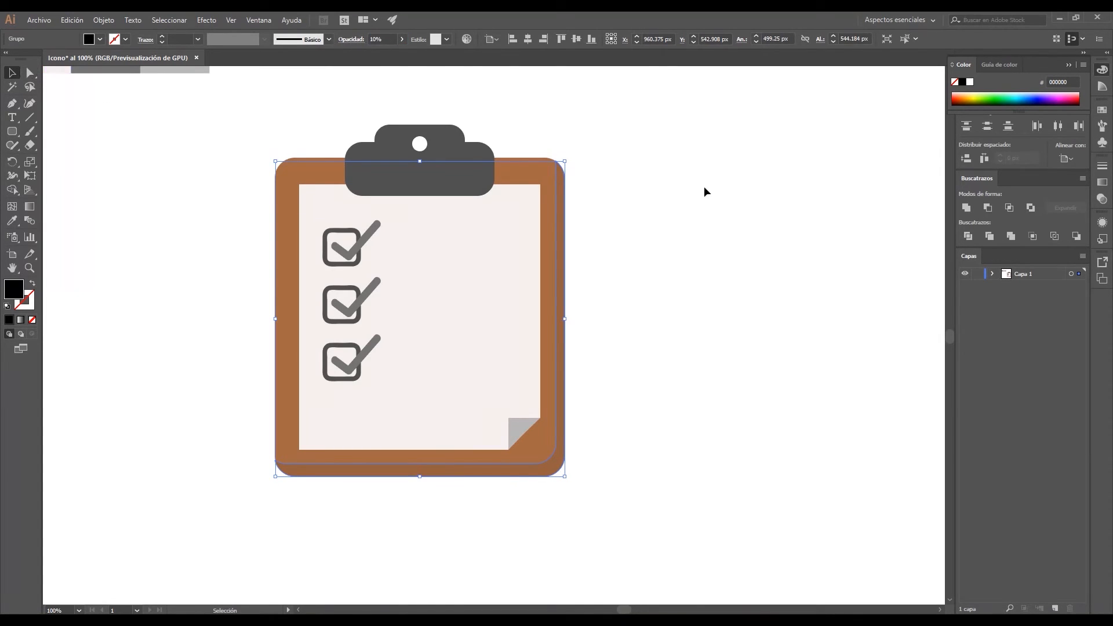
key(ctrl+shift+a)
Delete the row of five colour reference squares from the artboard's upper-left corner
key(z)
alt+click(446, 307)
key(h)
key(v)
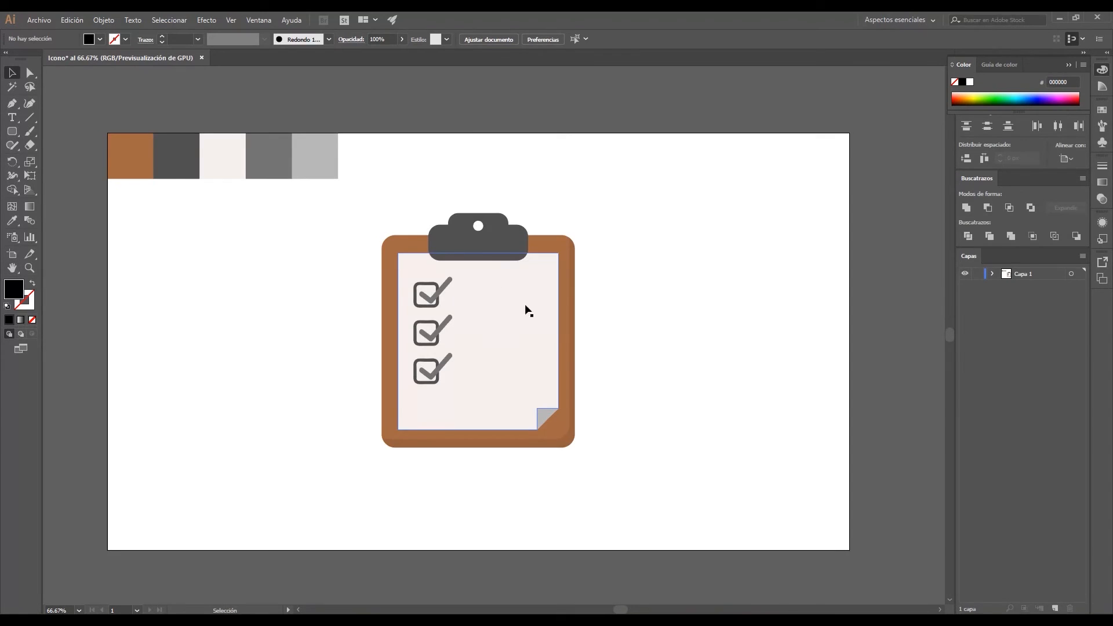
drag(373, 174, 135, 200)
key(Delete)
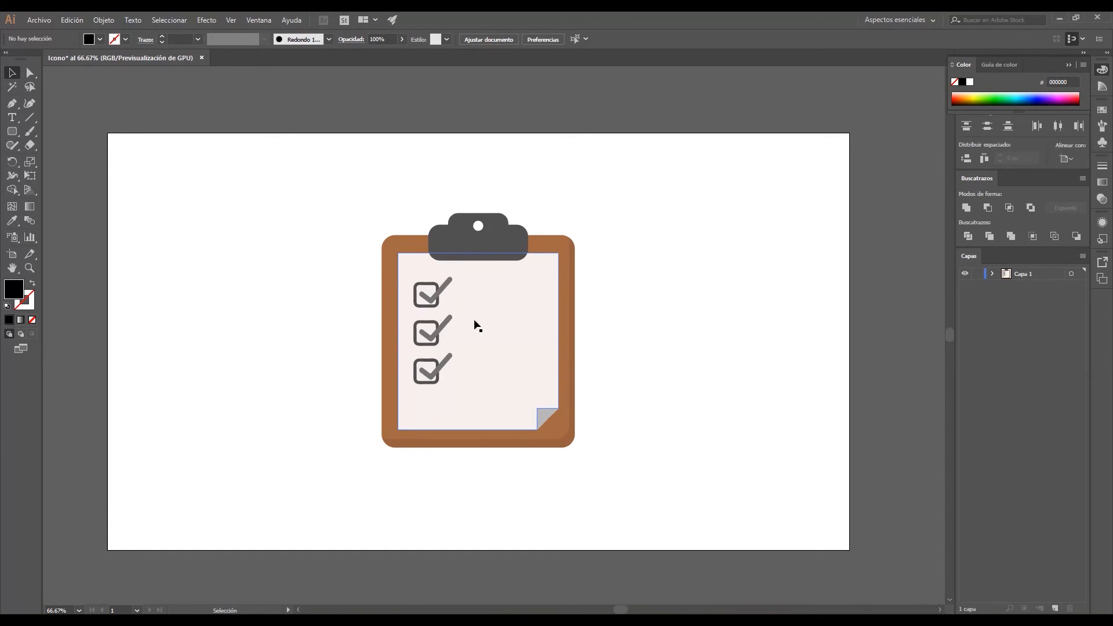
click(598, 375)
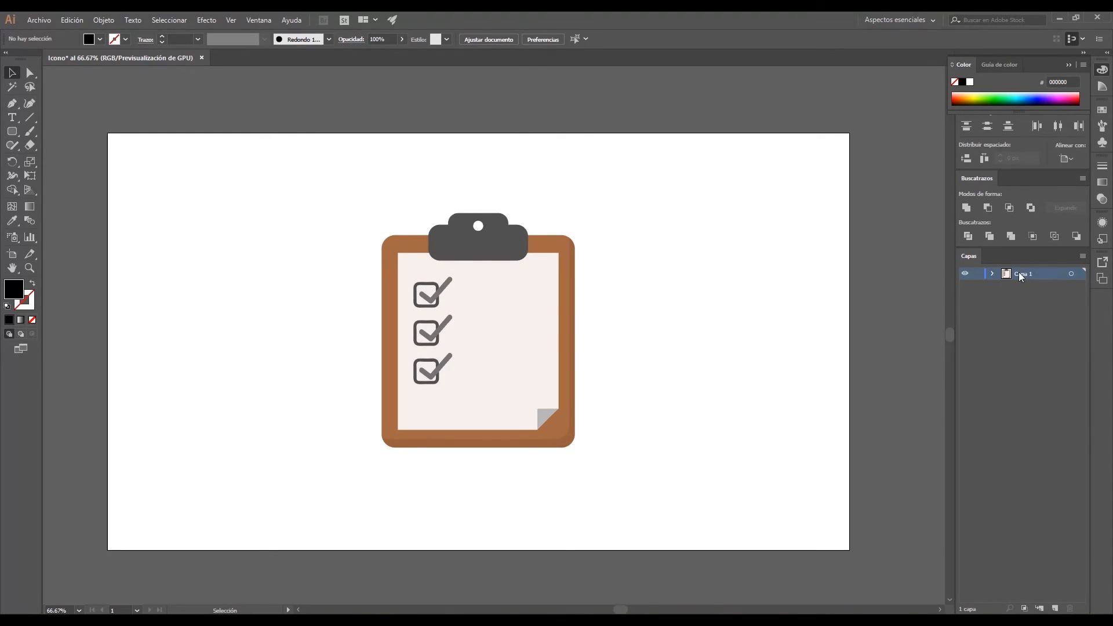
Check the contents of Capa 1 and release them to separate layers in sequence
click(992, 274)
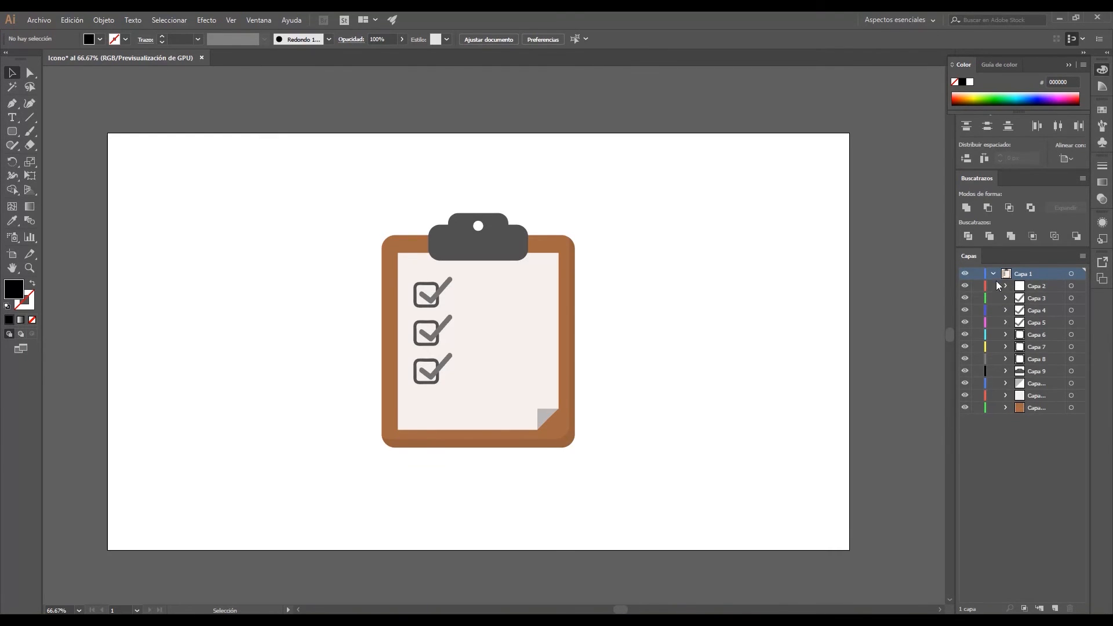
click(995, 275)
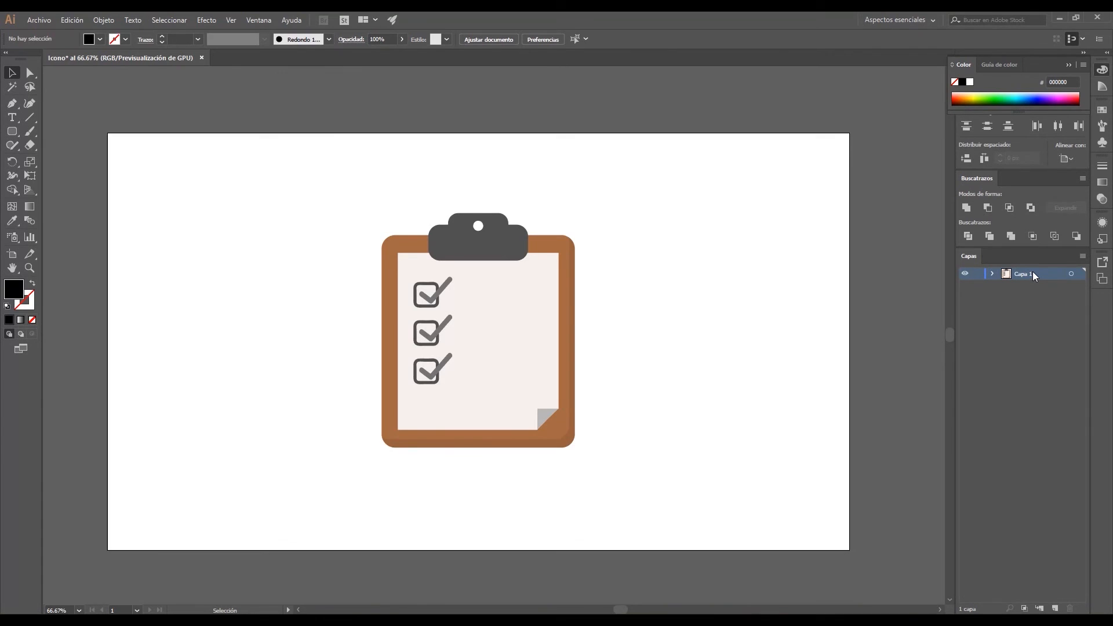
click(1083, 257)
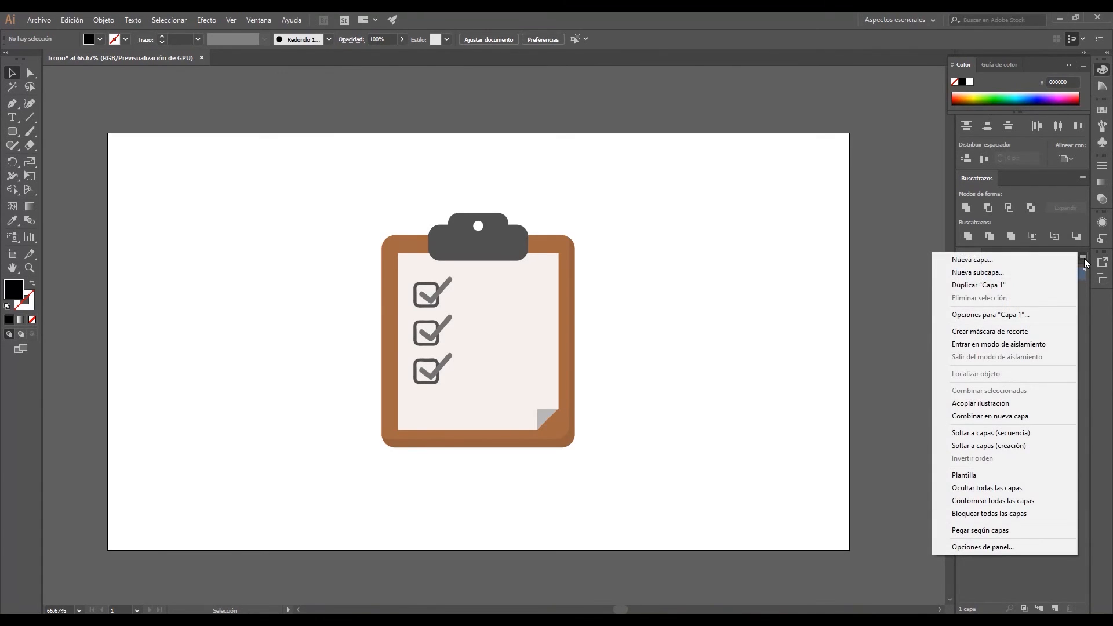
click(1004, 436)
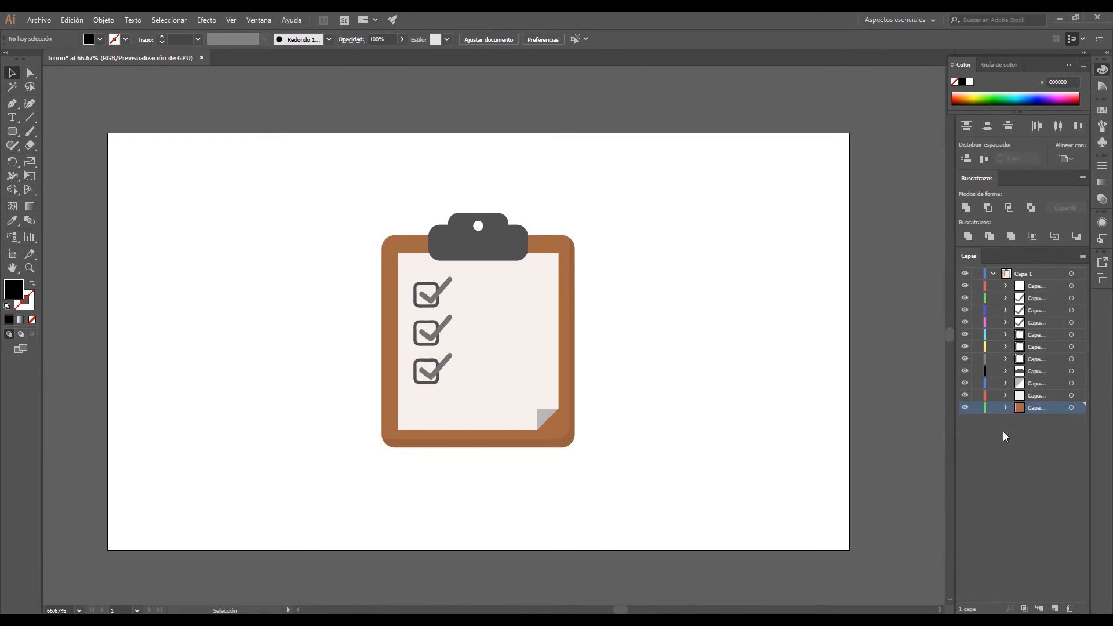
Move all the released sublayers out of Capa 1 to the top level and delete the empty Capa 1
click(1035, 410)
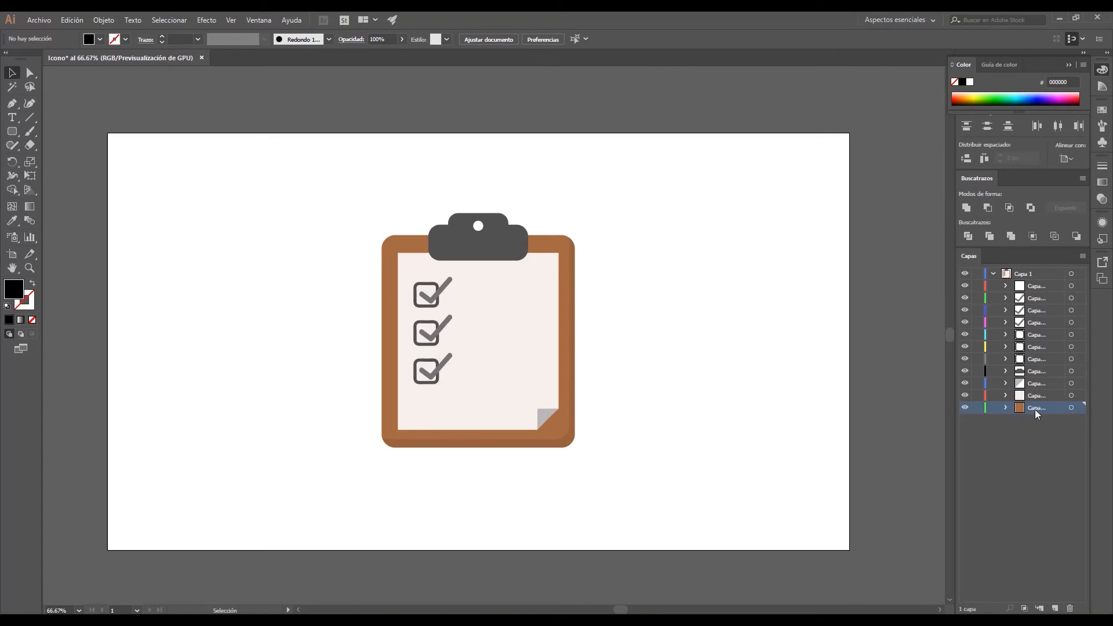
shift+click(1036, 287)
drag(1034, 350, 1036, 441)
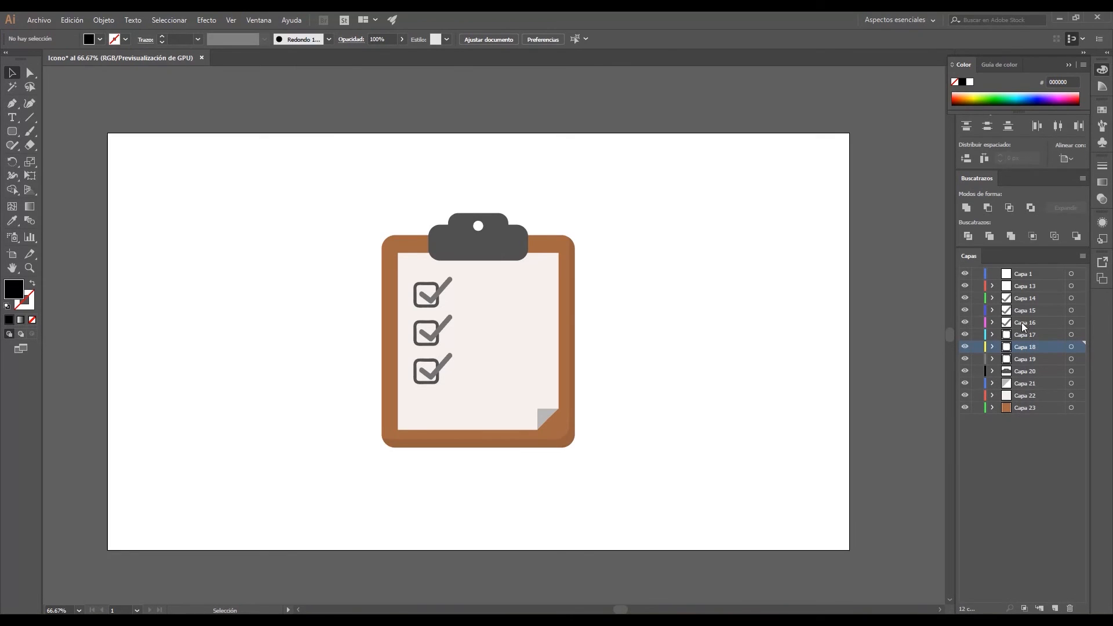
click(1020, 273)
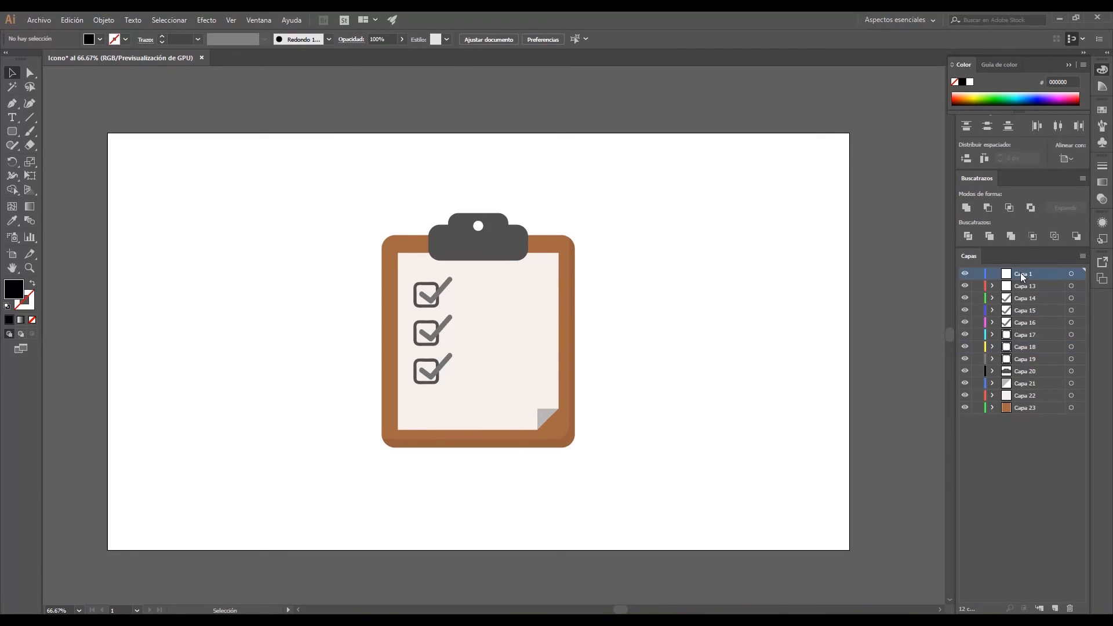
click(1068, 608)
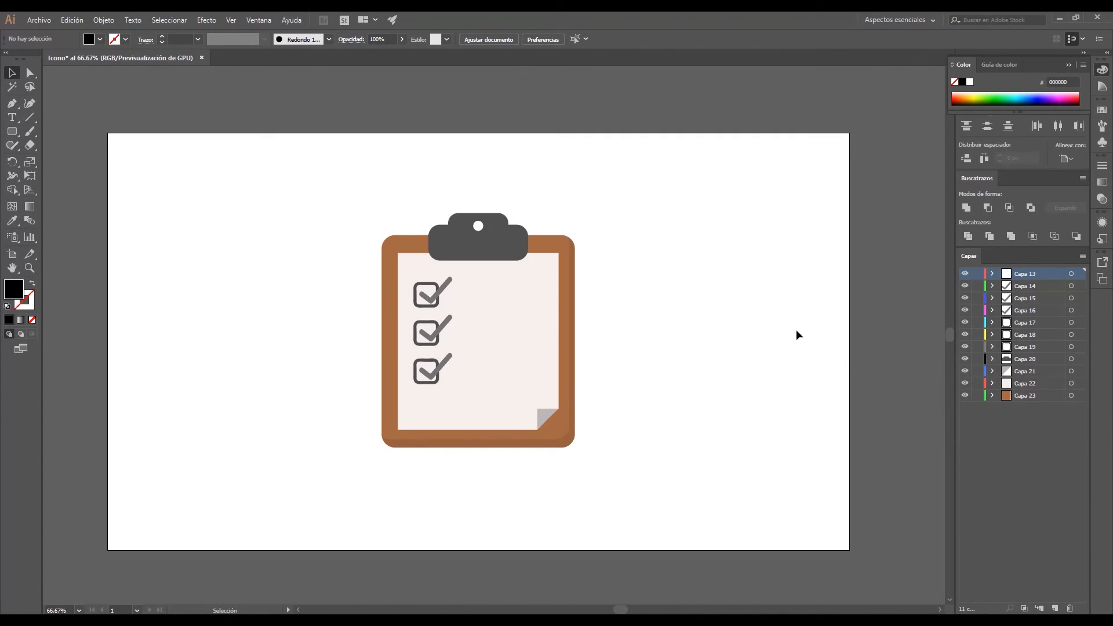
Save the document and re-save it as Icono in Adobe Illustrator (AI) format, replacing the existing file with the Illustrator CC version options
key(ctrl+s)
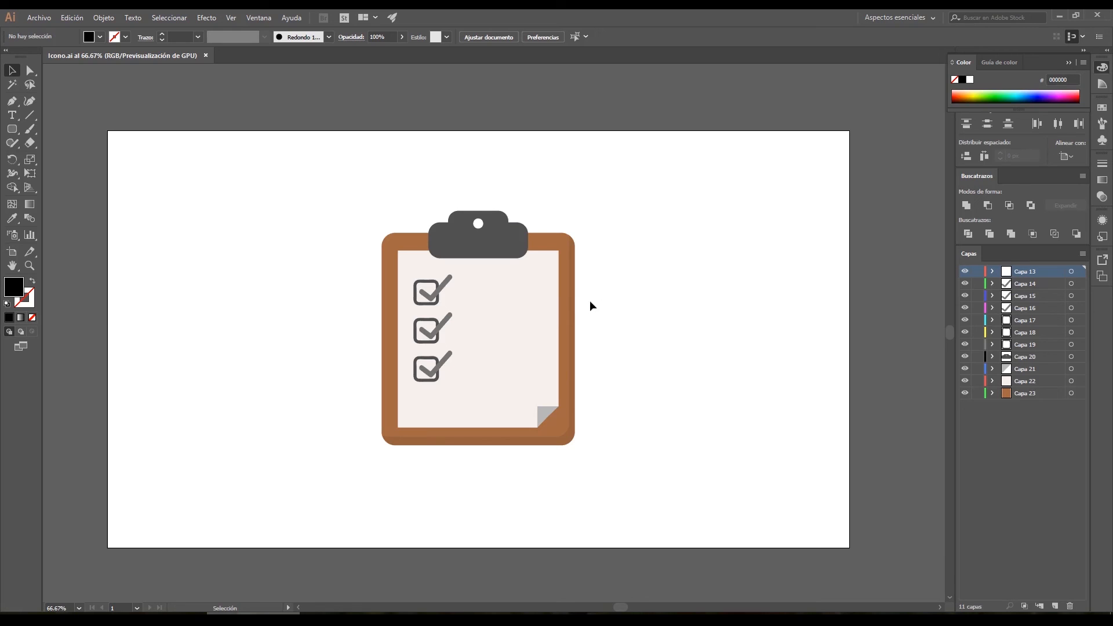
click(39, 17)
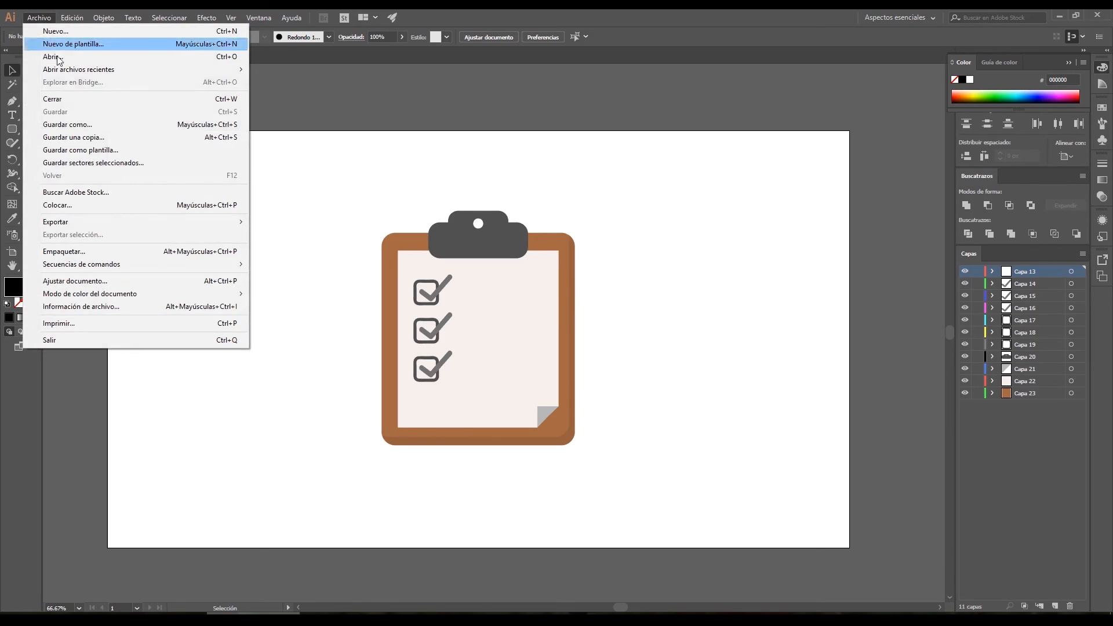
click(78, 124)
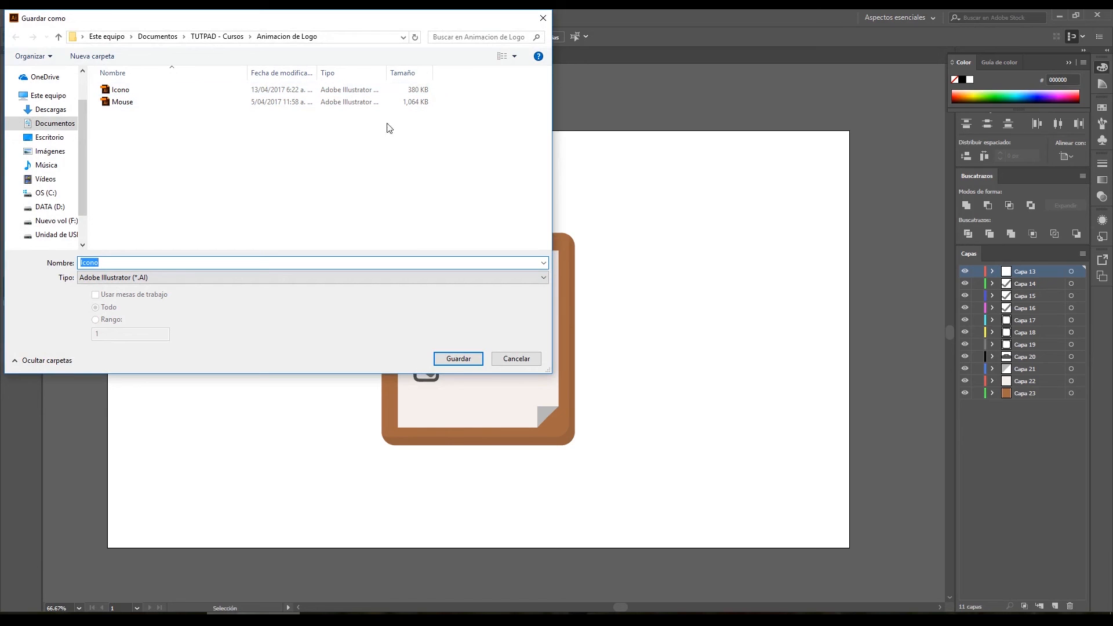
click(463, 359)
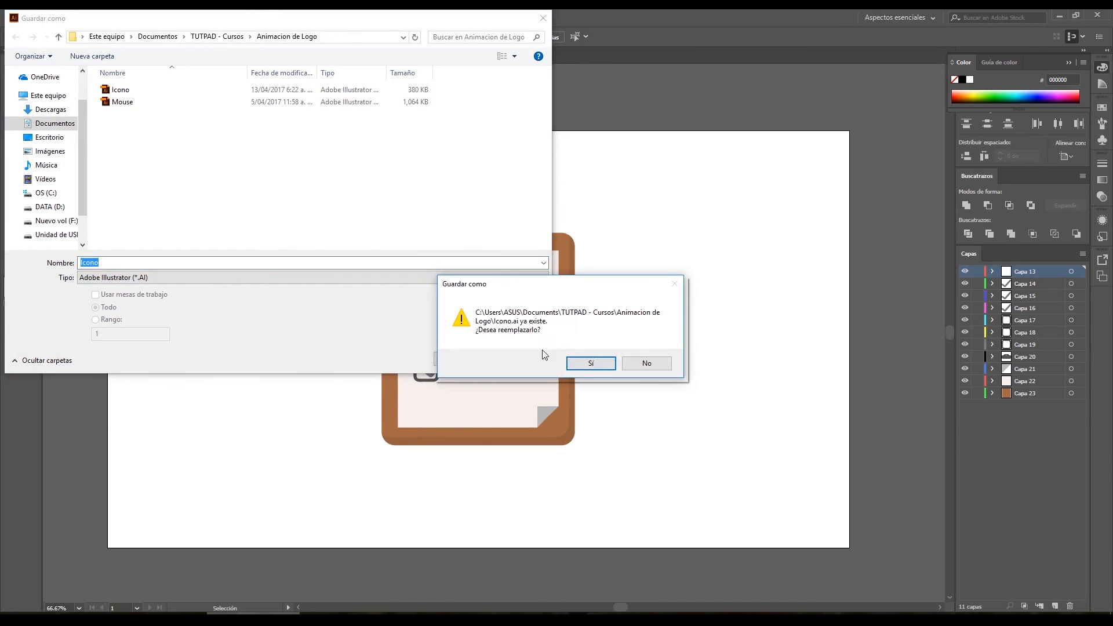
click(589, 365)
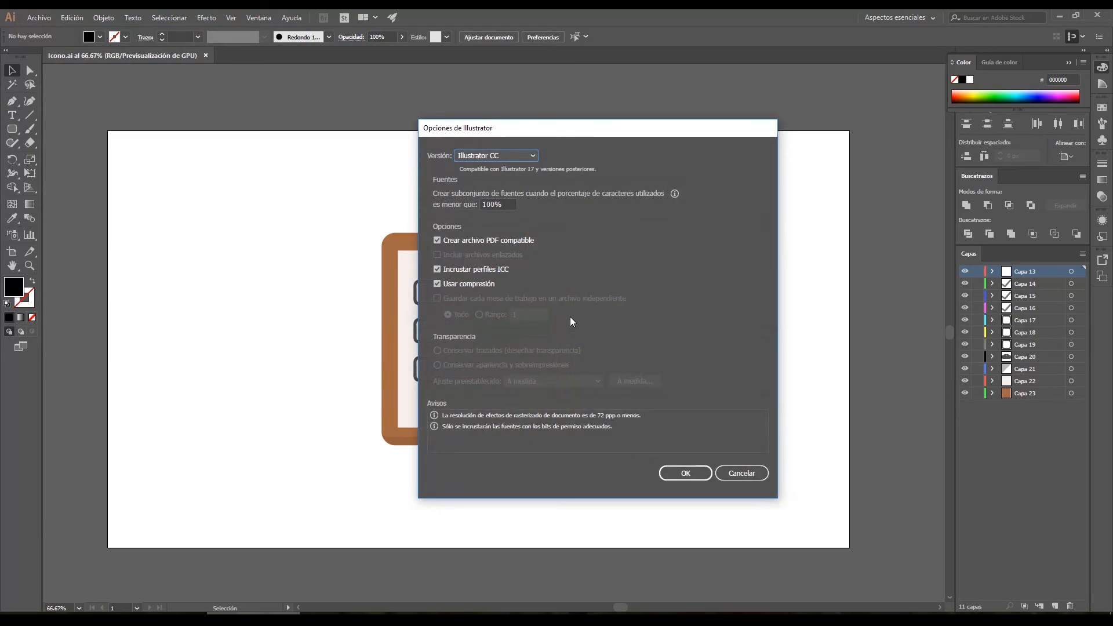
click(670, 469)
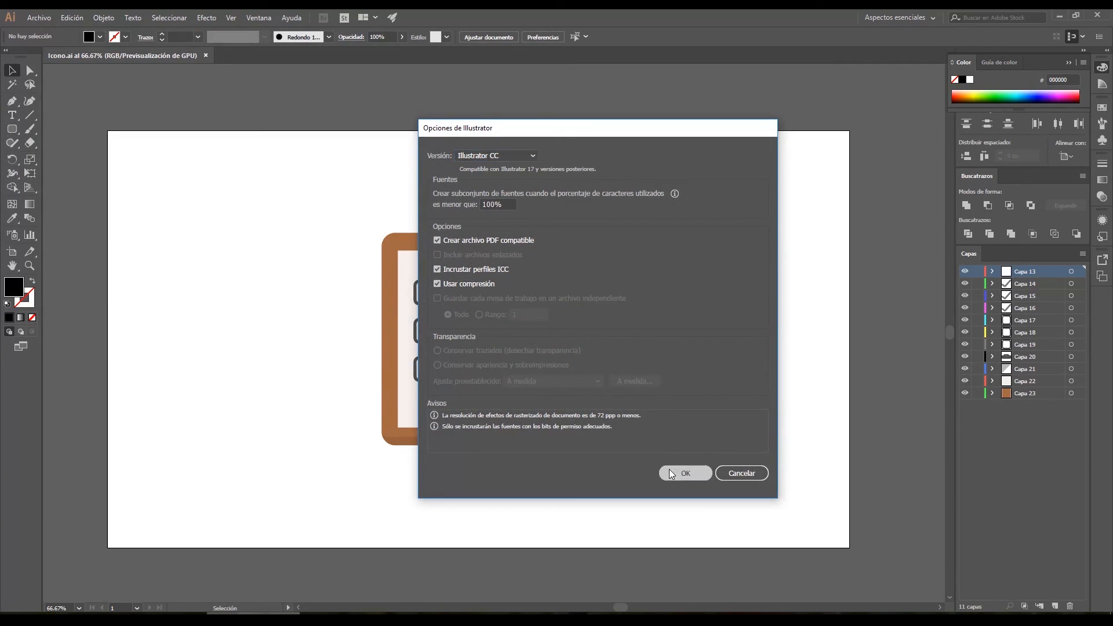